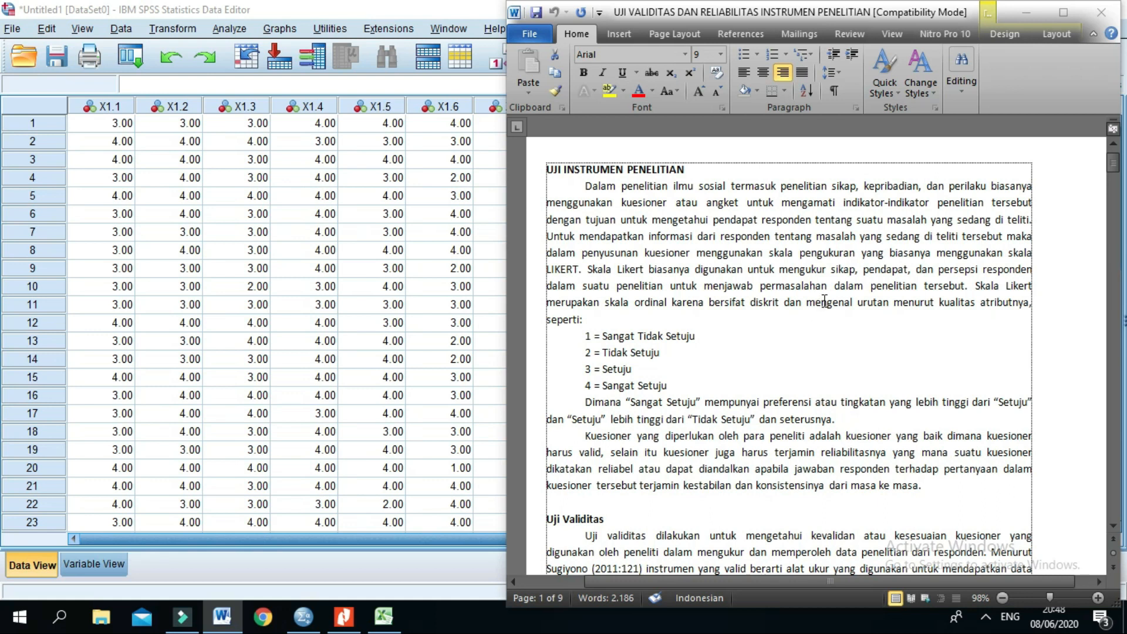
Step: Examine the research instrument introduction, highlighting "skala LIKERT", "skala ordinal" and the discrete-scale wording
left_click_drag(1007, 253, 584, 269)
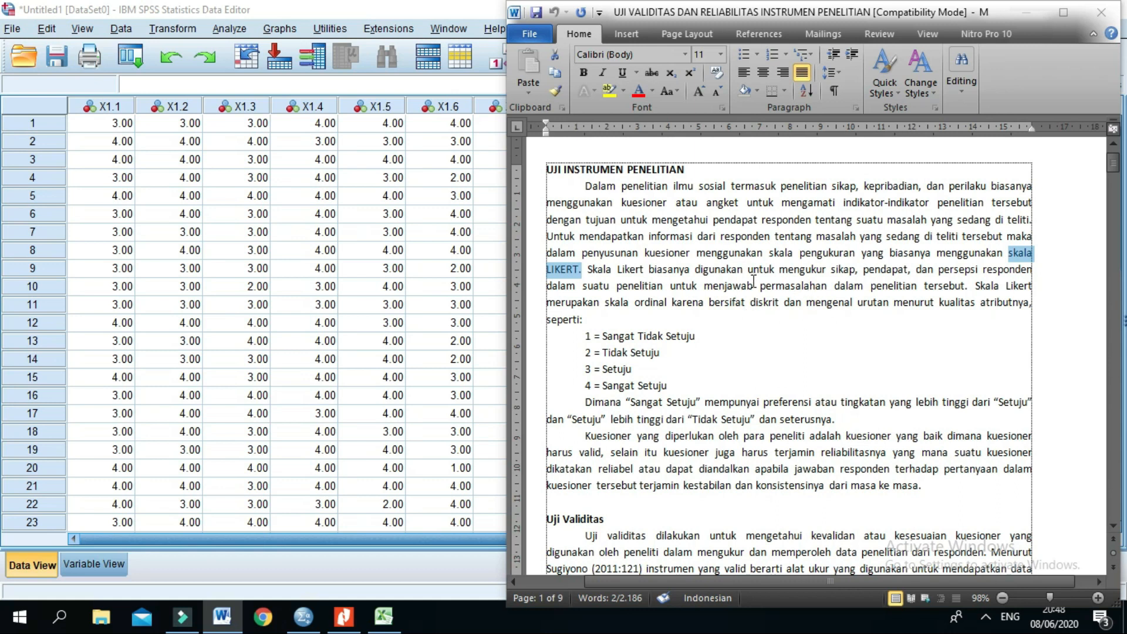
left_click(608, 303)
left_click_drag(615, 303, 669, 302)
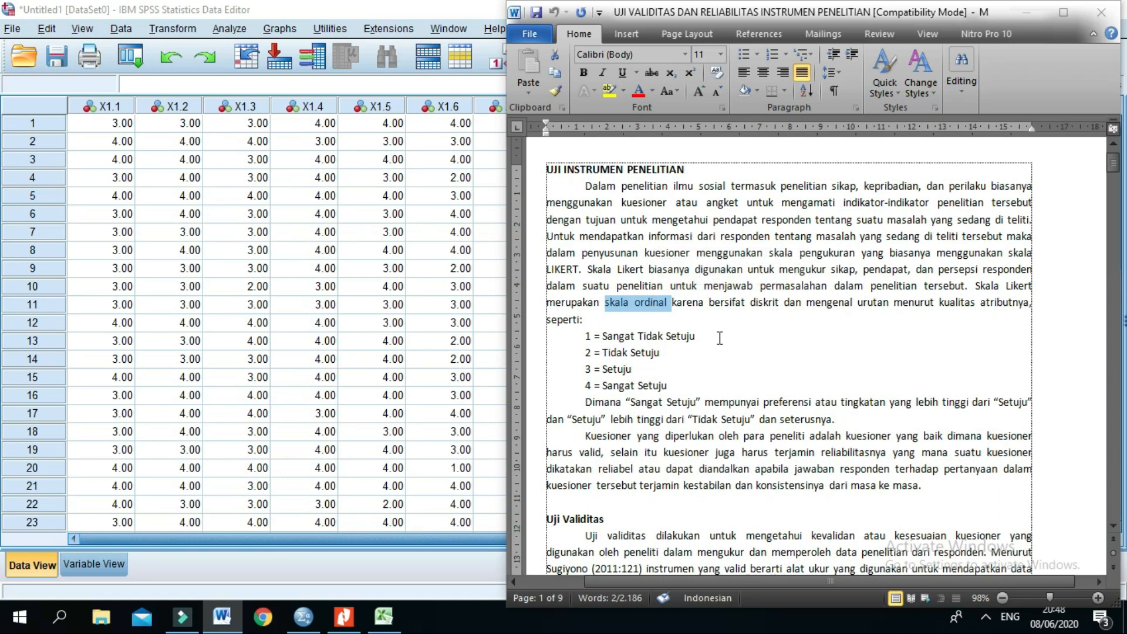
left_click(792, 324)
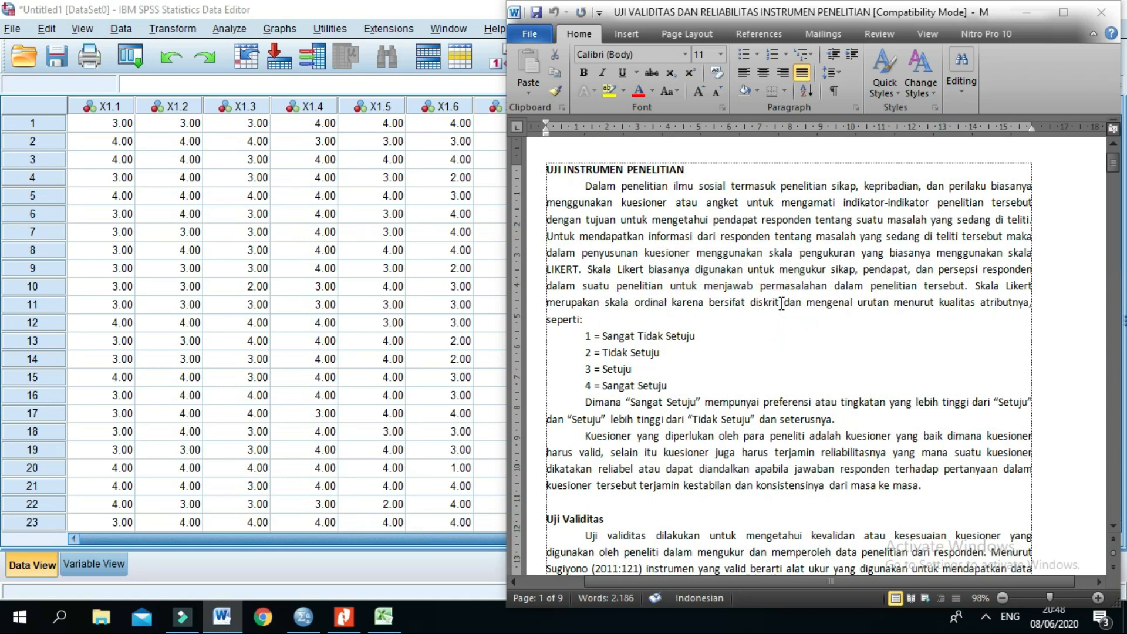
double_click(781, 303)
left_click(861, 307)
Step: Review the Likert answer codes, from 1 = Sangat Tidak Setuju to 4 = Sangat Setuju, by highlighting the list
left_click_drag(674, 388, 585, 336)
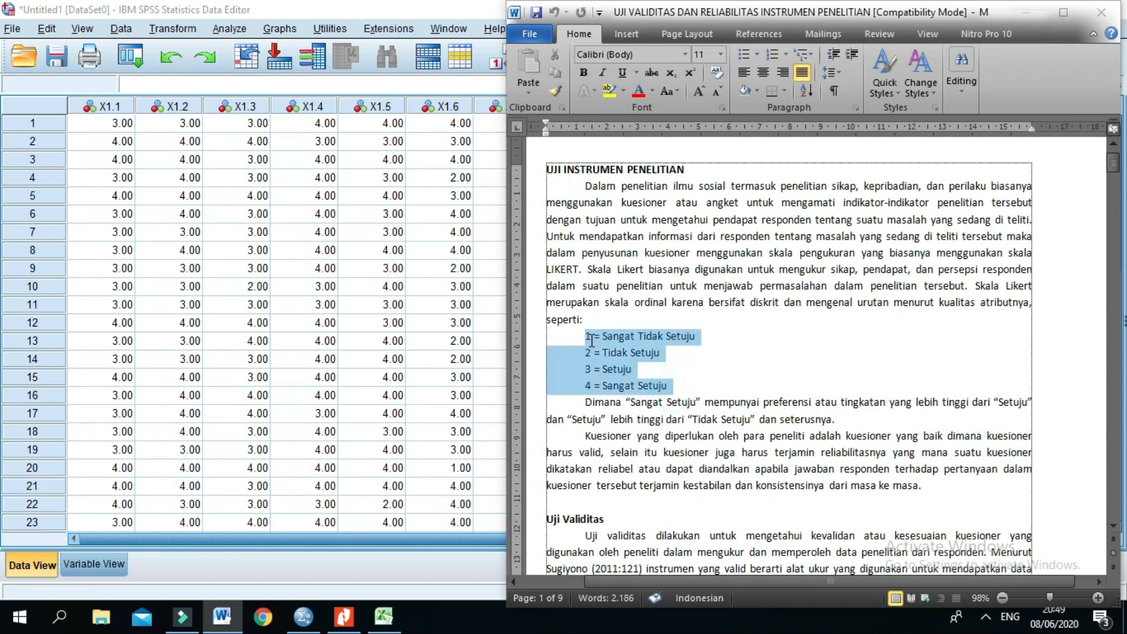
left_click(685, 369)
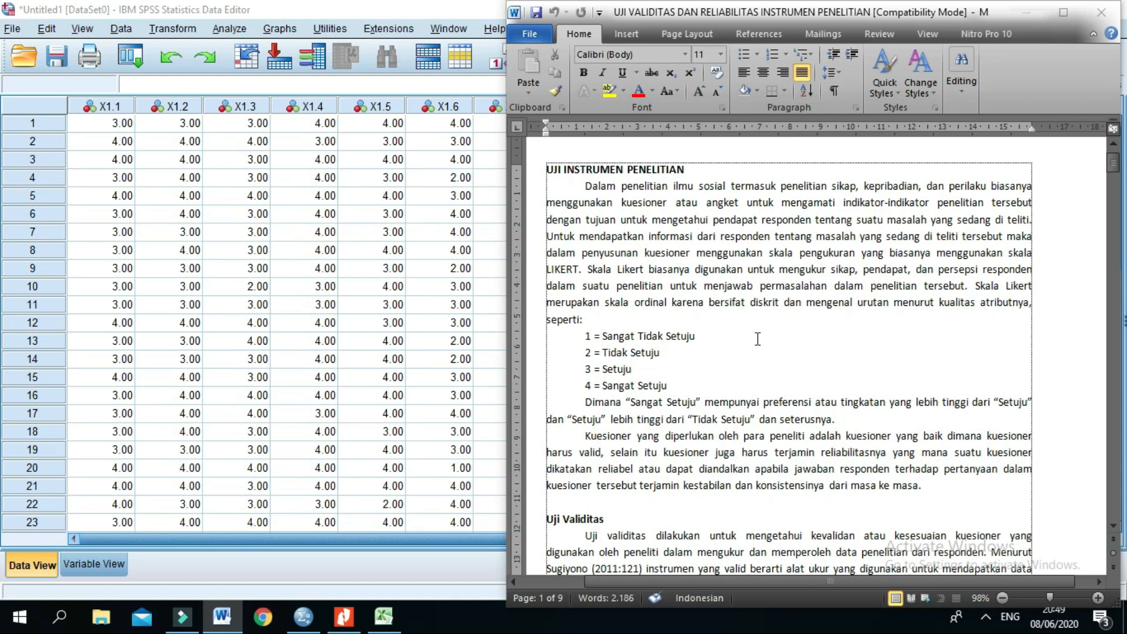
left_click_drag(673, 385, 584, 336)
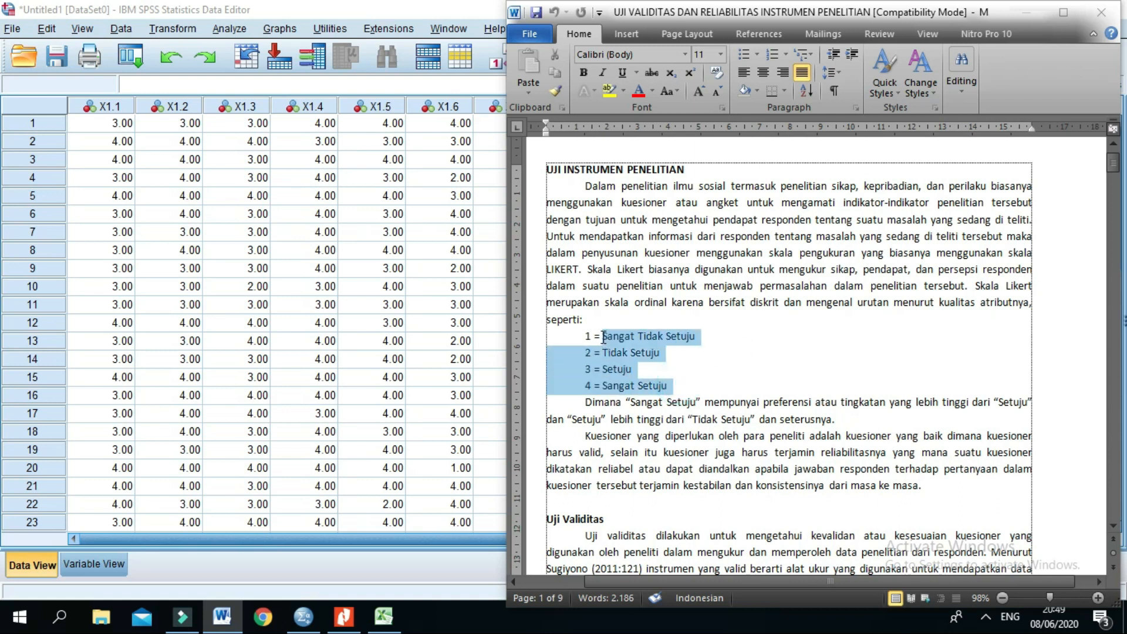
left_click(675, 382)
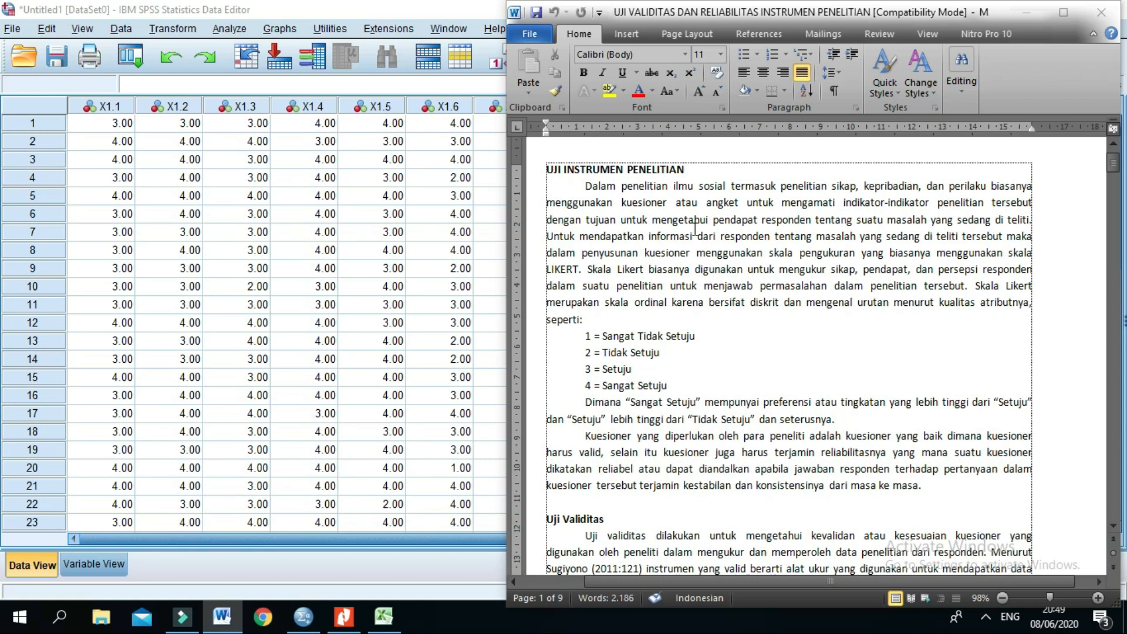
left_click(687, 385)
left_click_drag(686, 385, 625, 338)
left_click(681, 350)
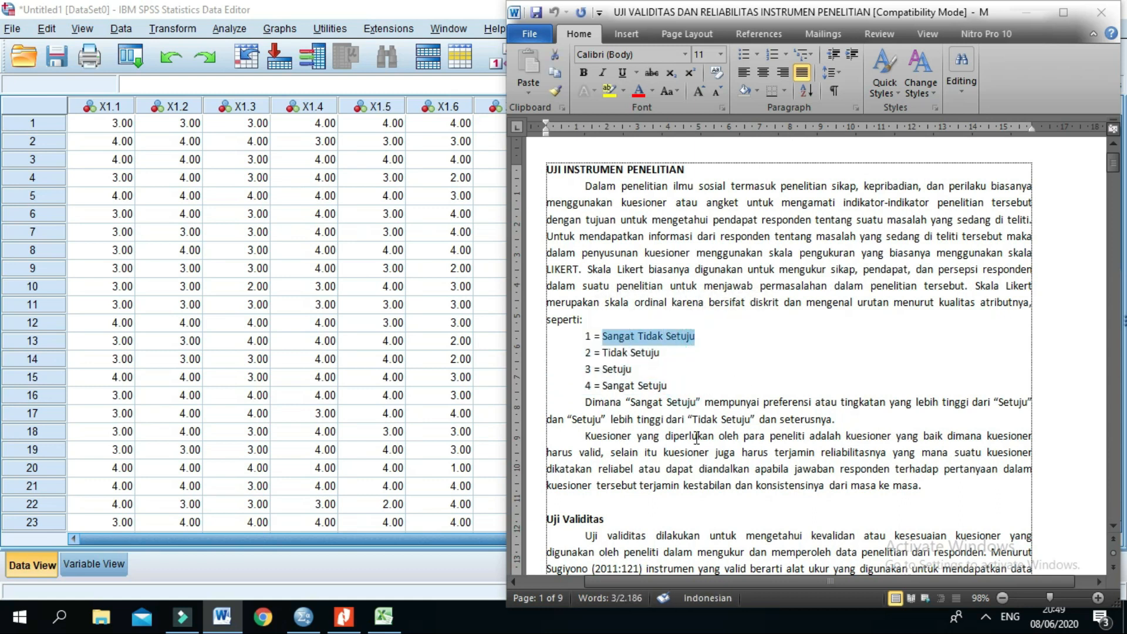
left_click(715, 353)
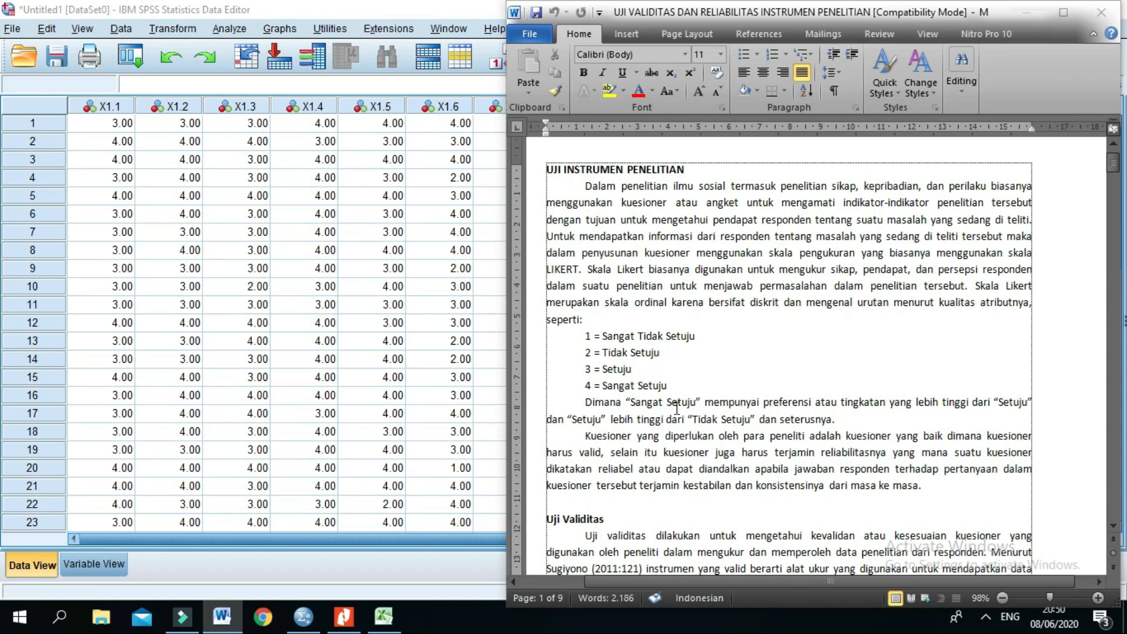
Step: Read the Uji Validitas section of the document, highlighting the phrase "sesuatu yang akan diukur"
scroll(676, 407, "down", 2)
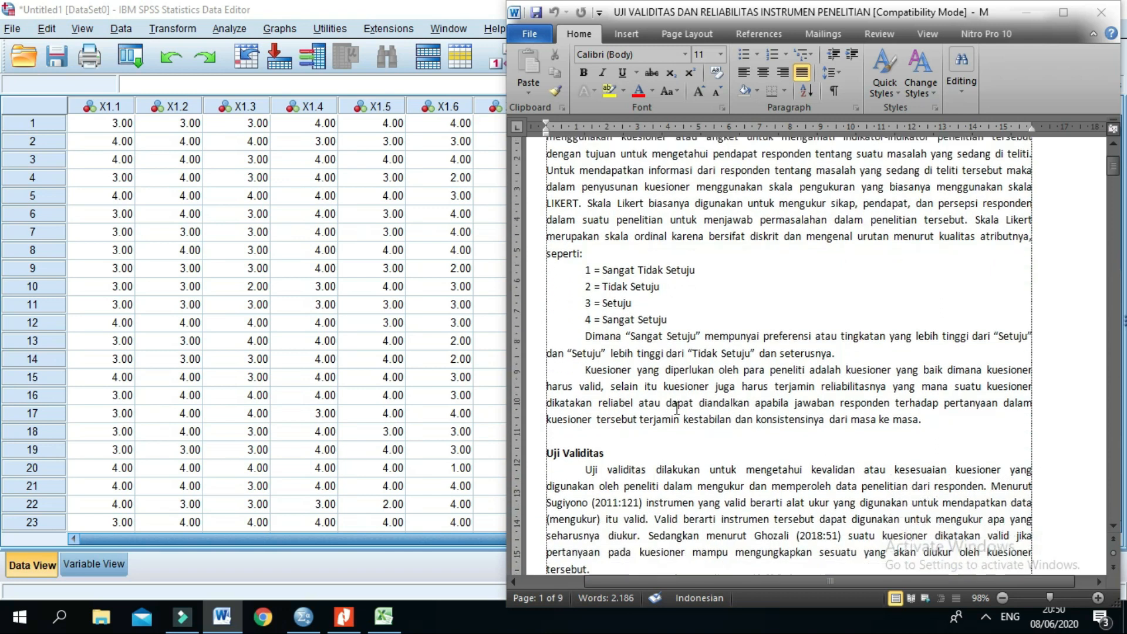
scroll(689, 408, "down", 5)
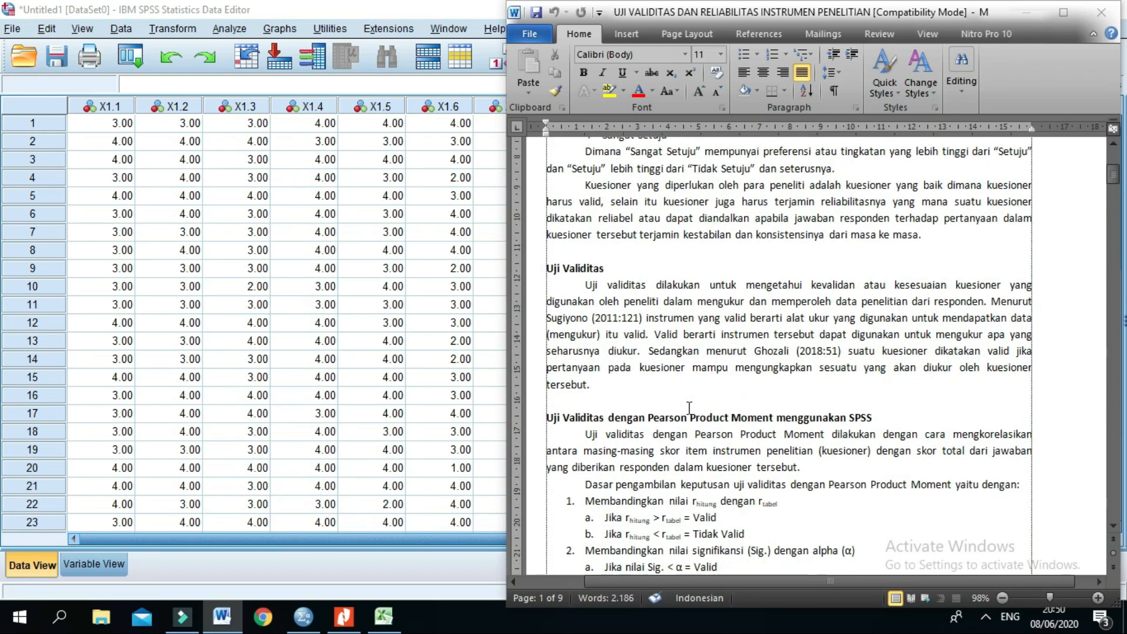
scroll(689, 408, "down", 1)
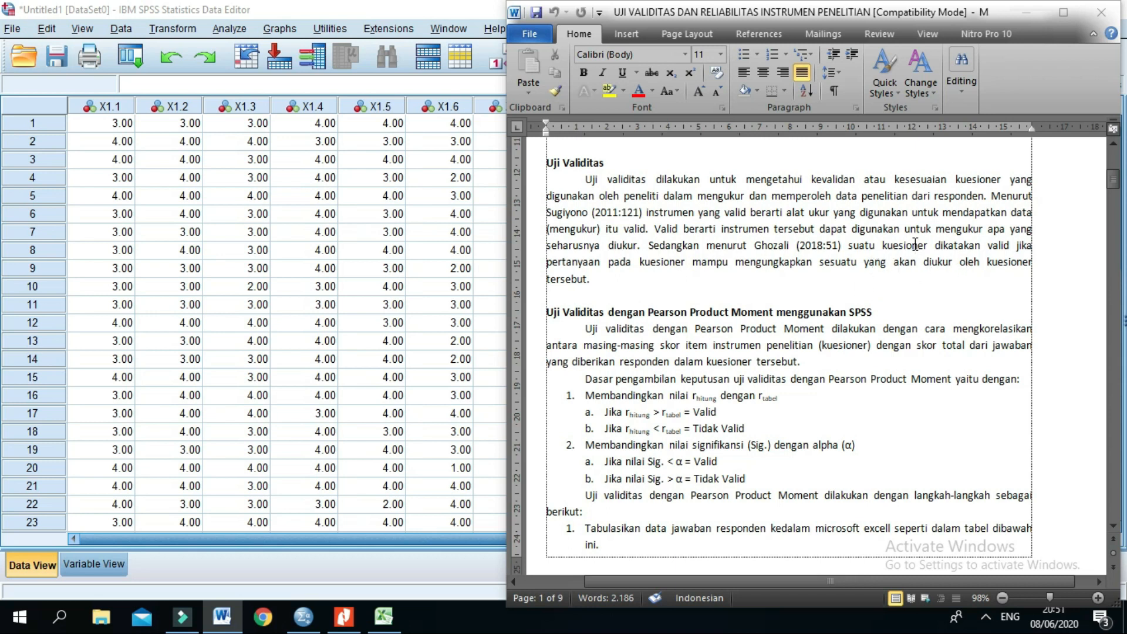
left_click_drag(821, 265, 936, 265)
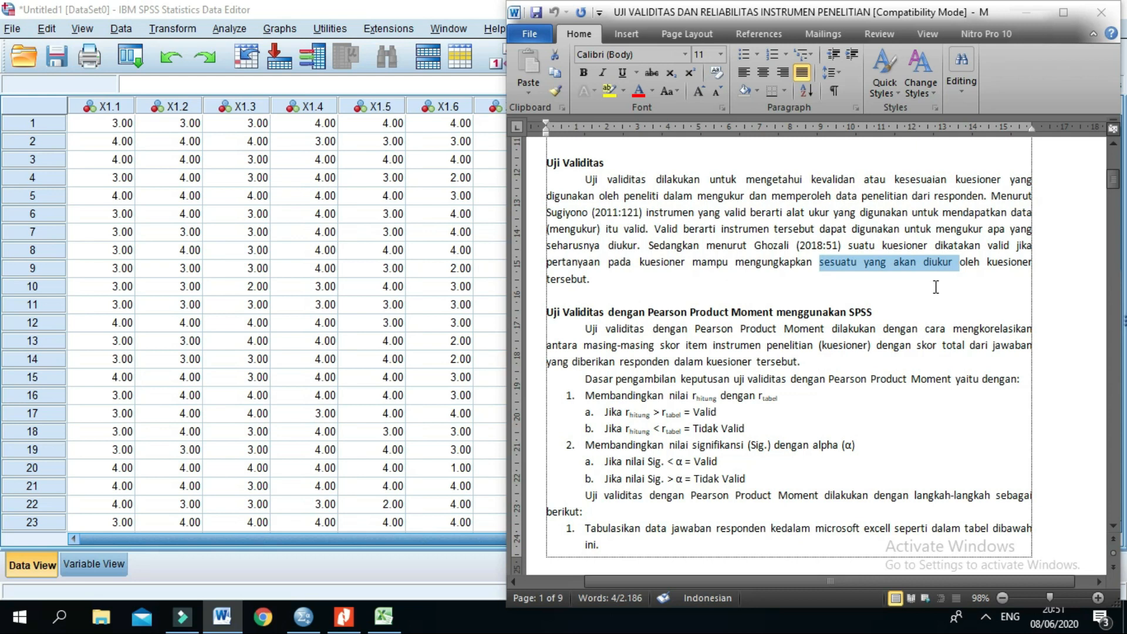
scroll(937, 287, "down", 2)
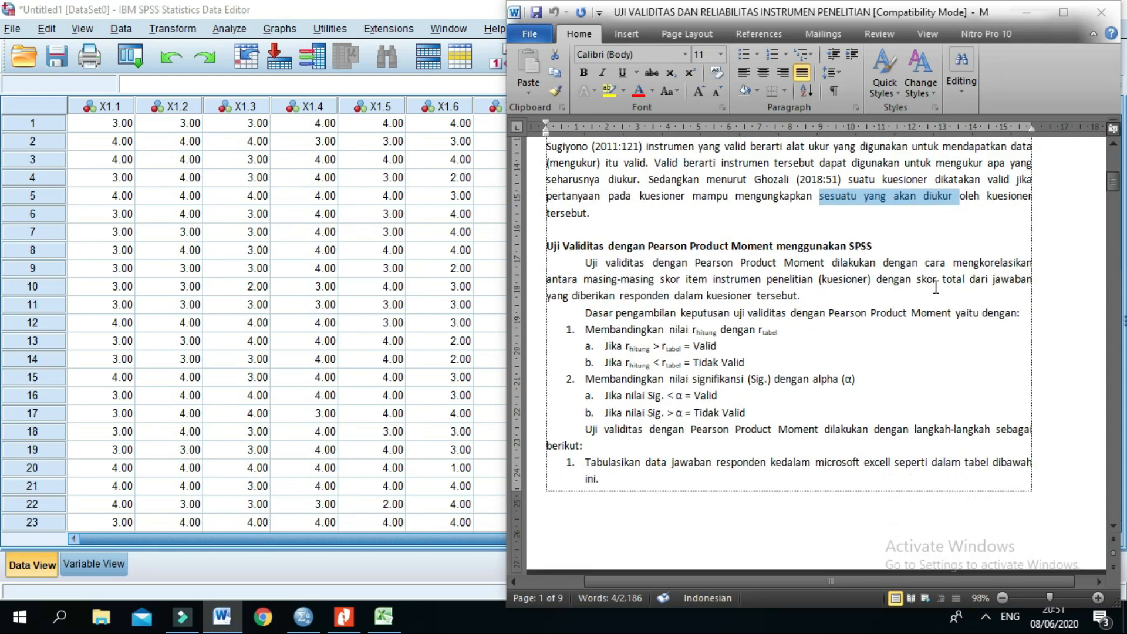
scroll(936, 287, "down", 1)
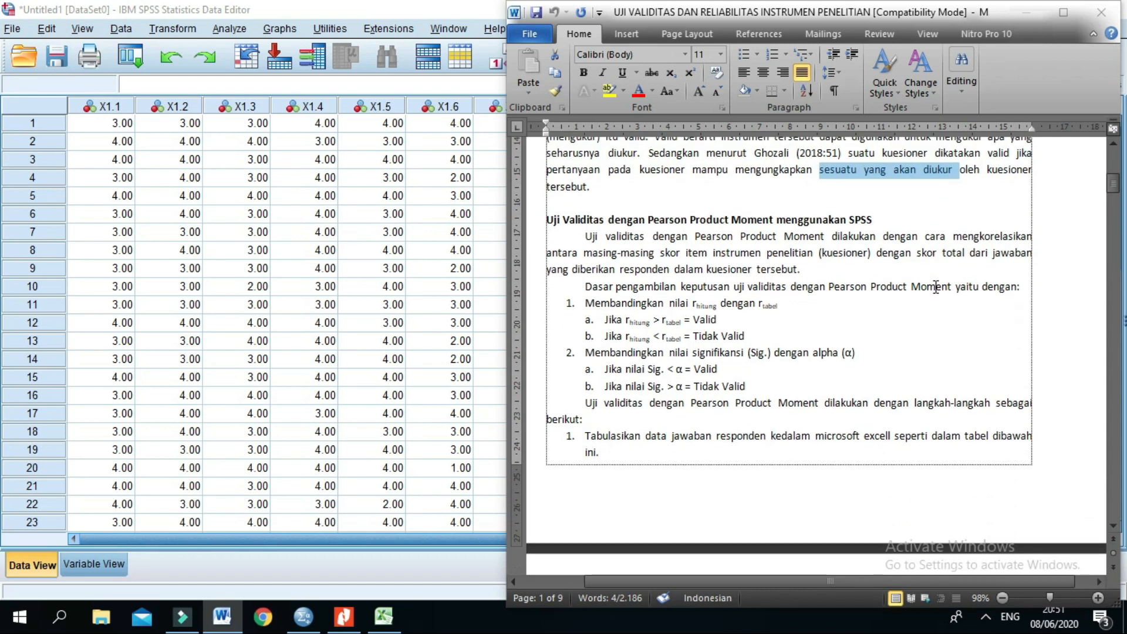
left_click(902, 223)
Step: Review the Pearson Product Moment decision rules and the table of respondents' answers with total scores
scroll(902, 223, "down", 1)
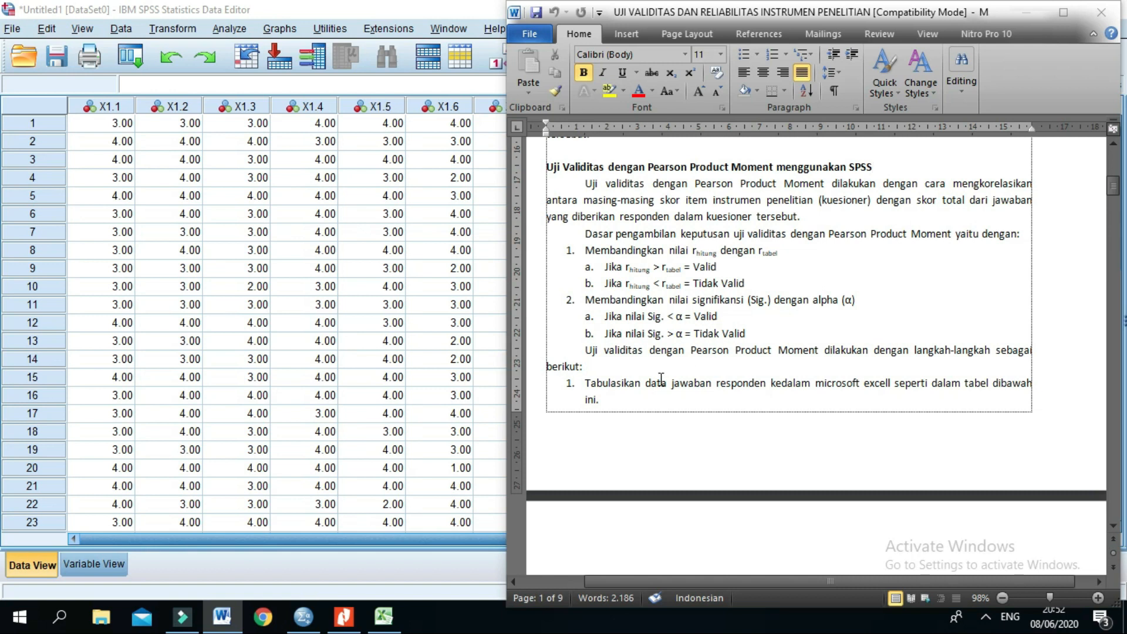
scroll(661, 380, "down", 8)
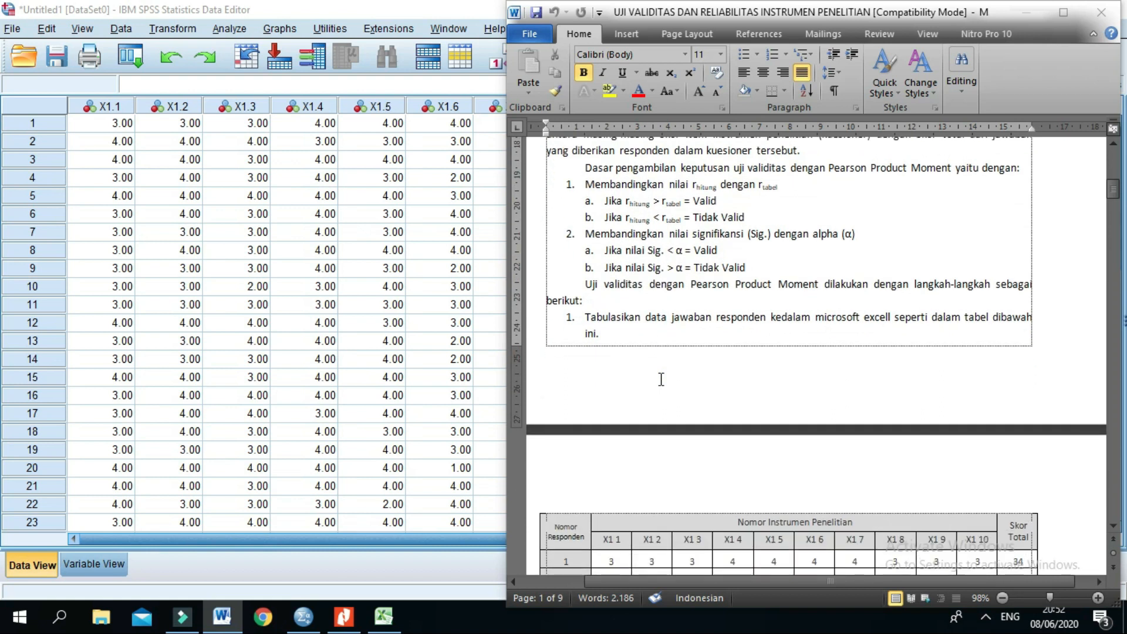
scroll(661, 380, "down", 6)
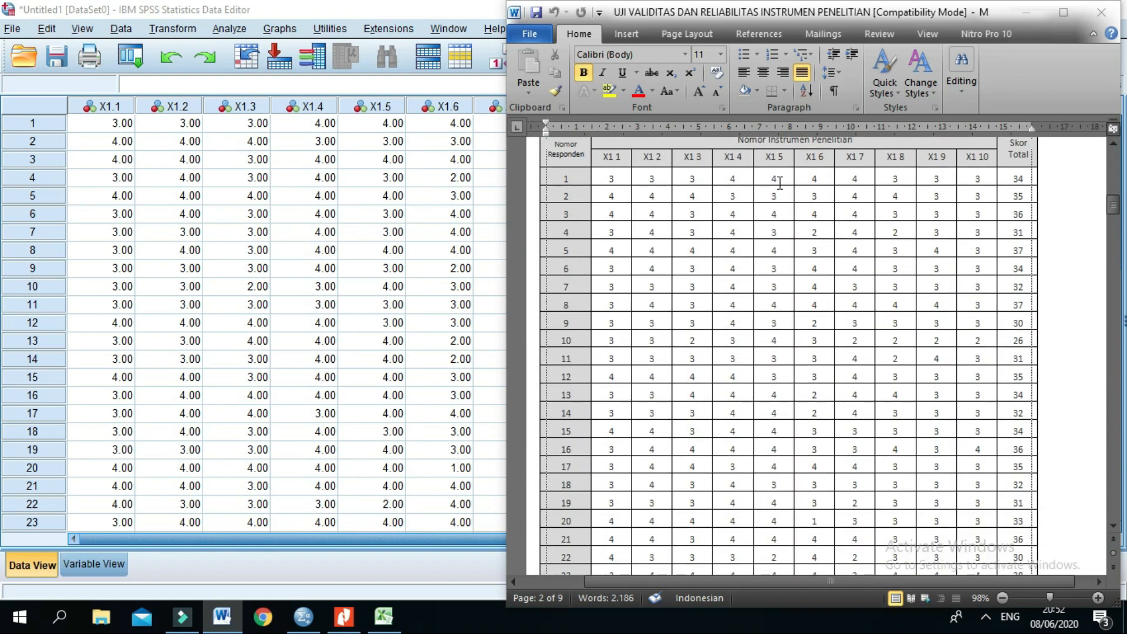
scroll(916, 211, "up", 1)
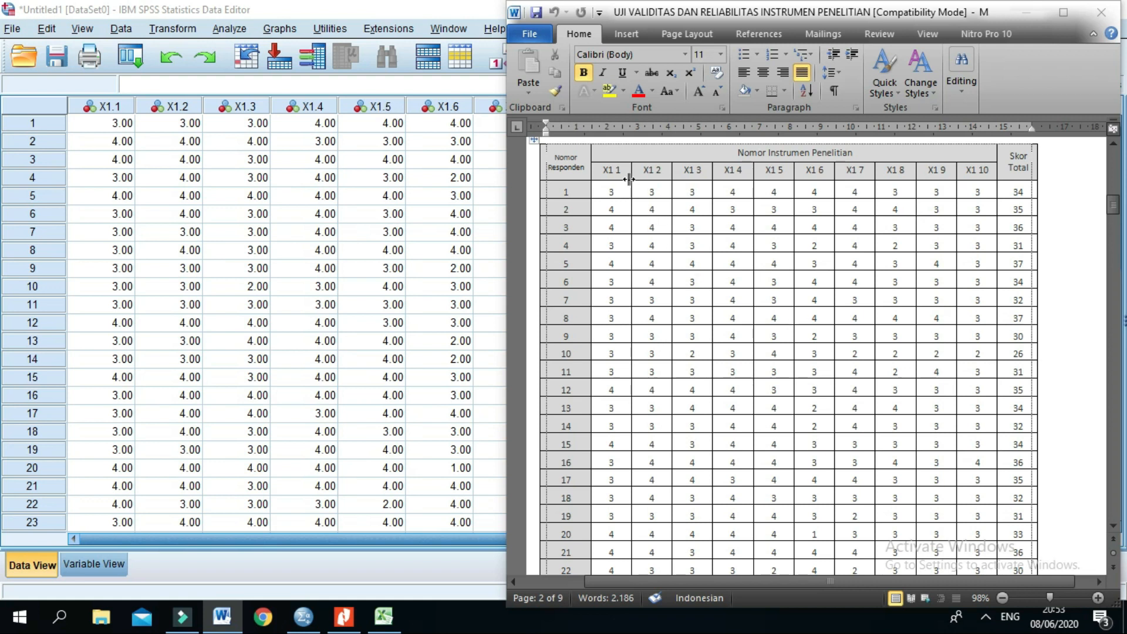
Step: Switch to the SPSS Data Editor, check the entered item data, and open a Bivariate Correlations analysis reset to defaults
left_click(489, 158)
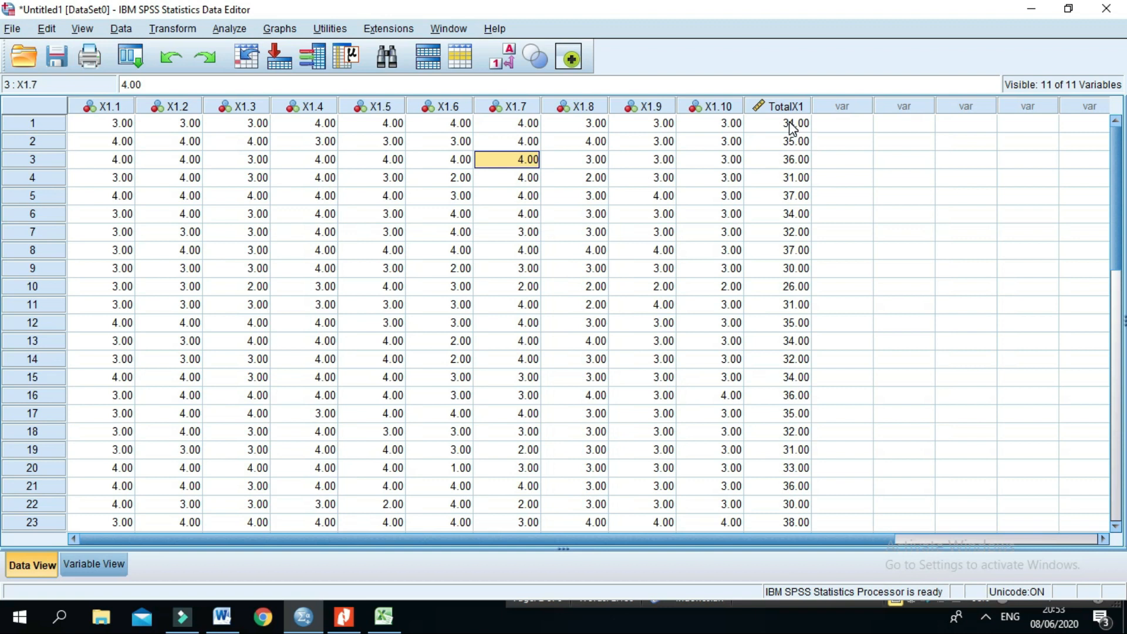
scroll(792, 128, "down", 2)
scroll(793, 128, "up", 2)
left_click(230, 30)
mouse_move(246, 207)
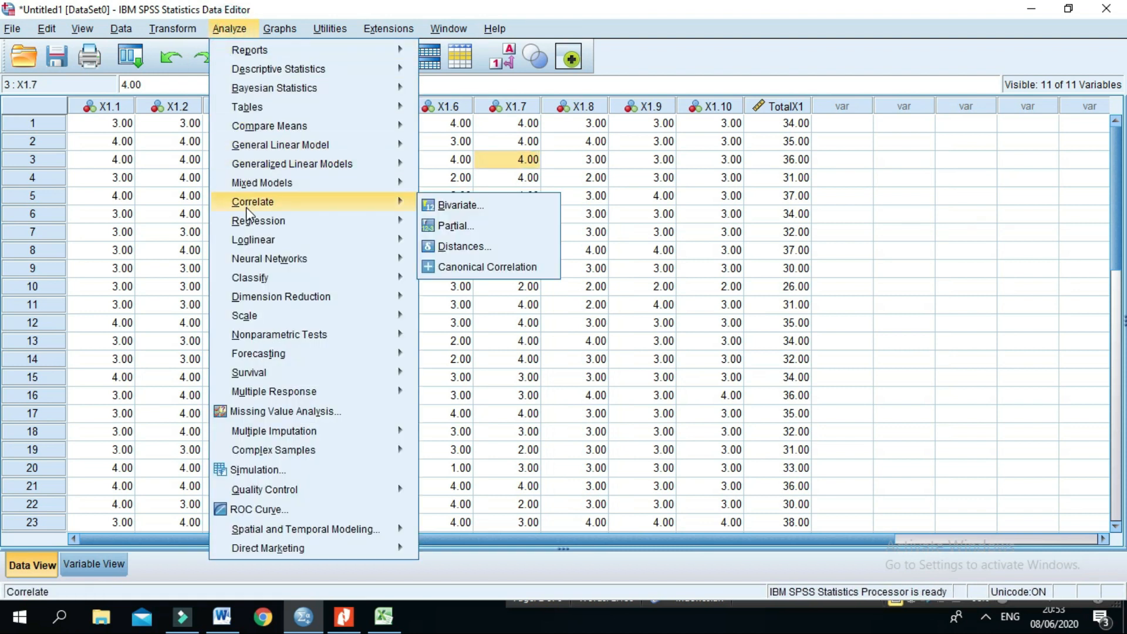
left_click(473, 212)
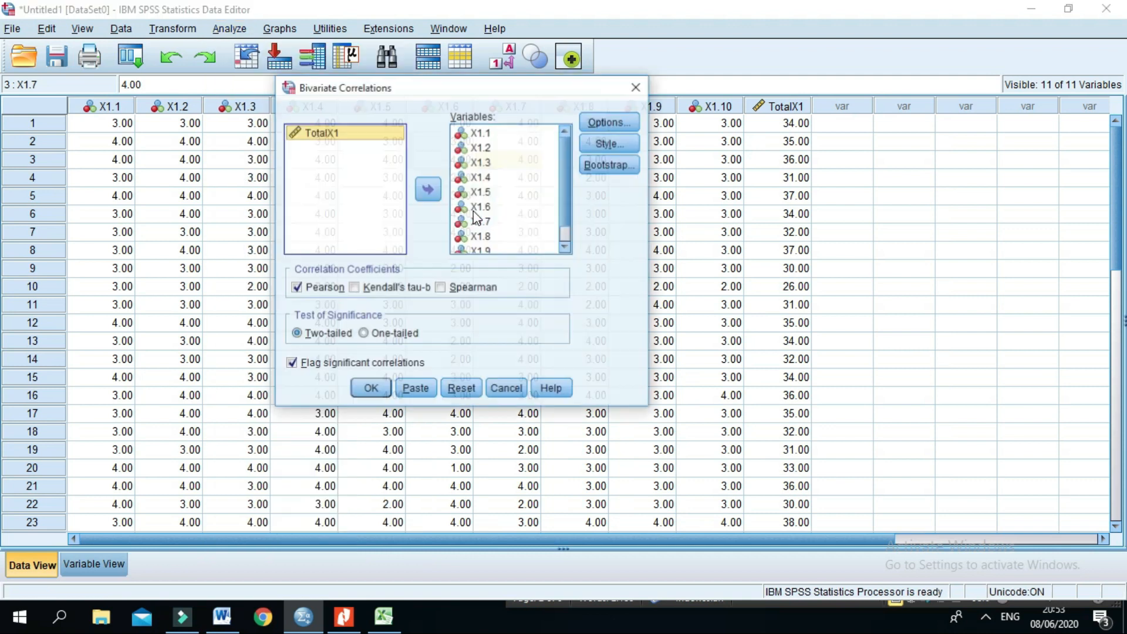
left_click(460, 390)
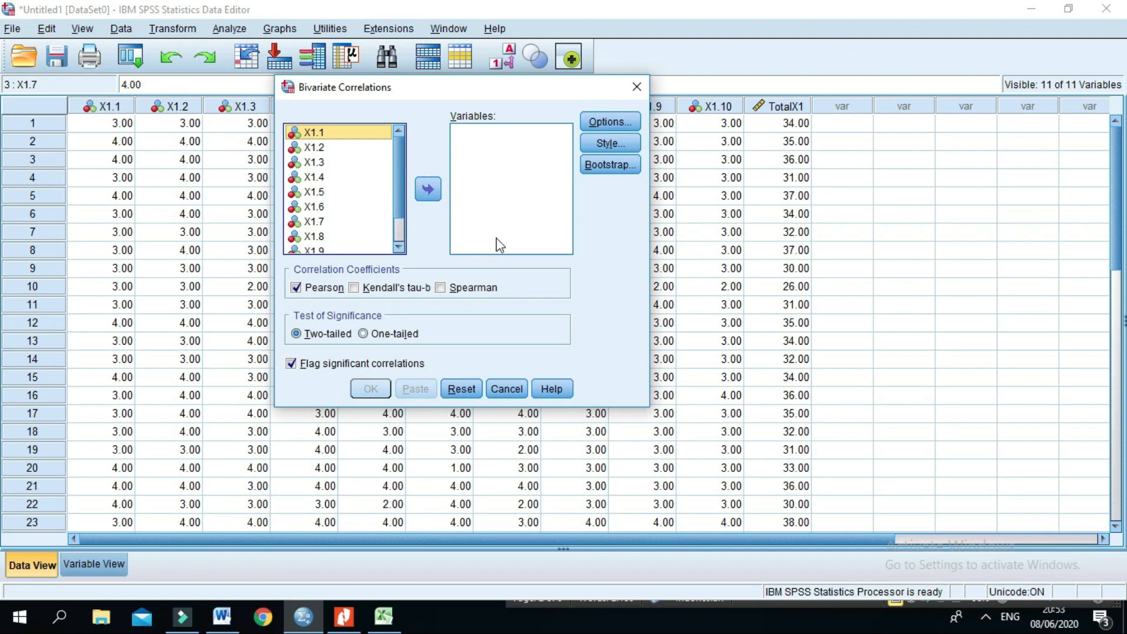
Step: Run the bivariate correlation on all variables, X1.1 to X1.10 and TotalX1, with the Pearson coefficient and two-tailed significance
left_click(341, 134)
key("ctrl+a")
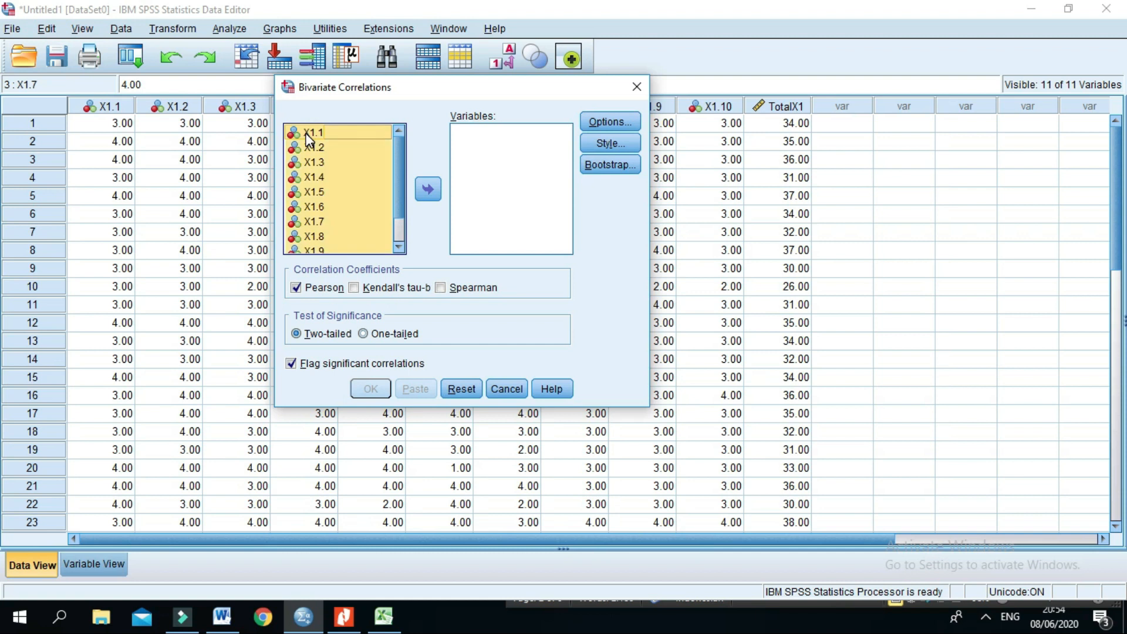
left_click(428, 189)
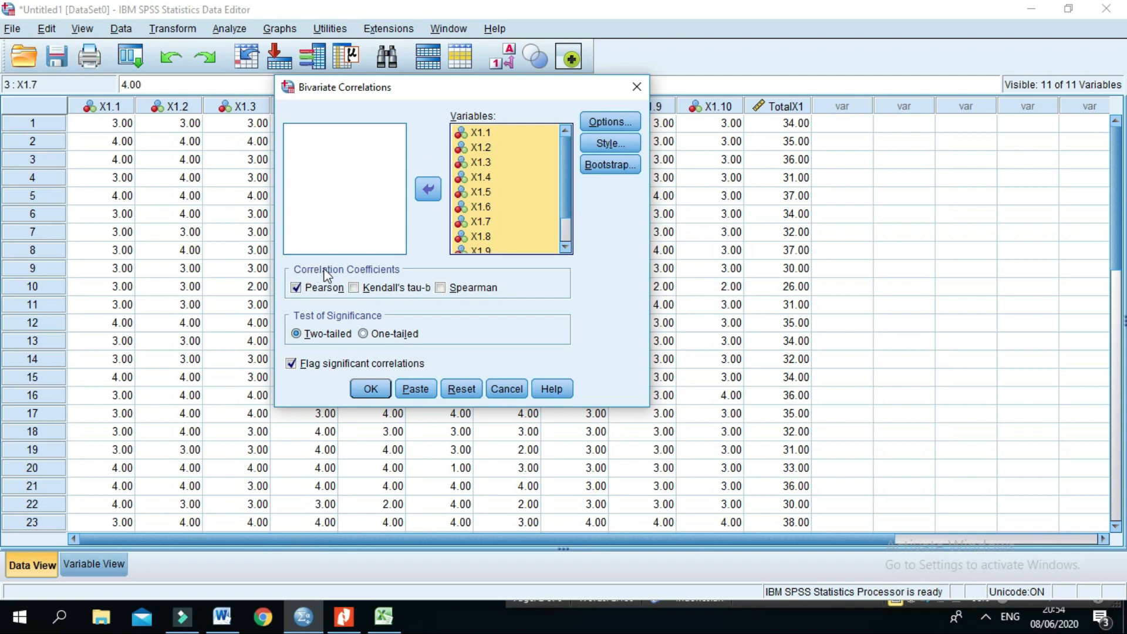
left_click(297, 288)
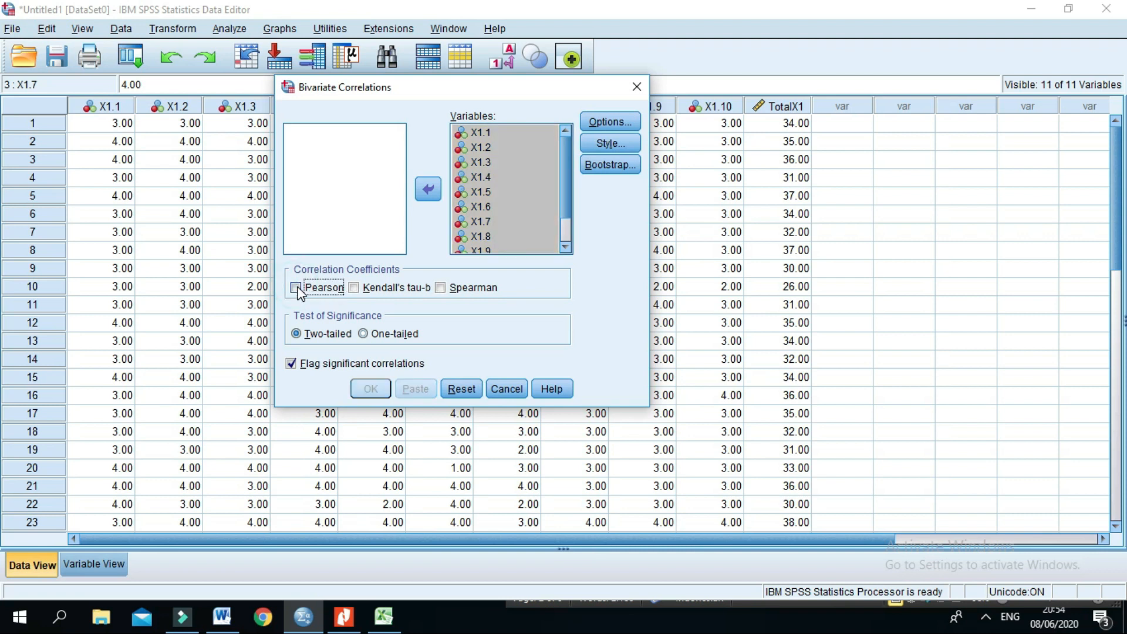
left_click(296, 287)
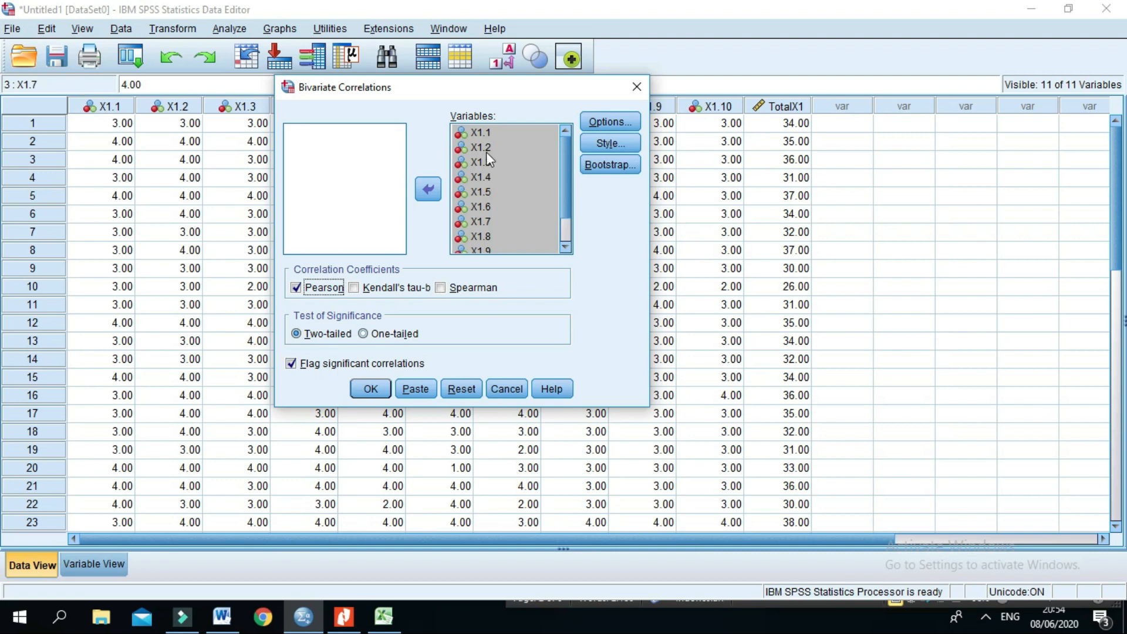
left_click(371, 392)
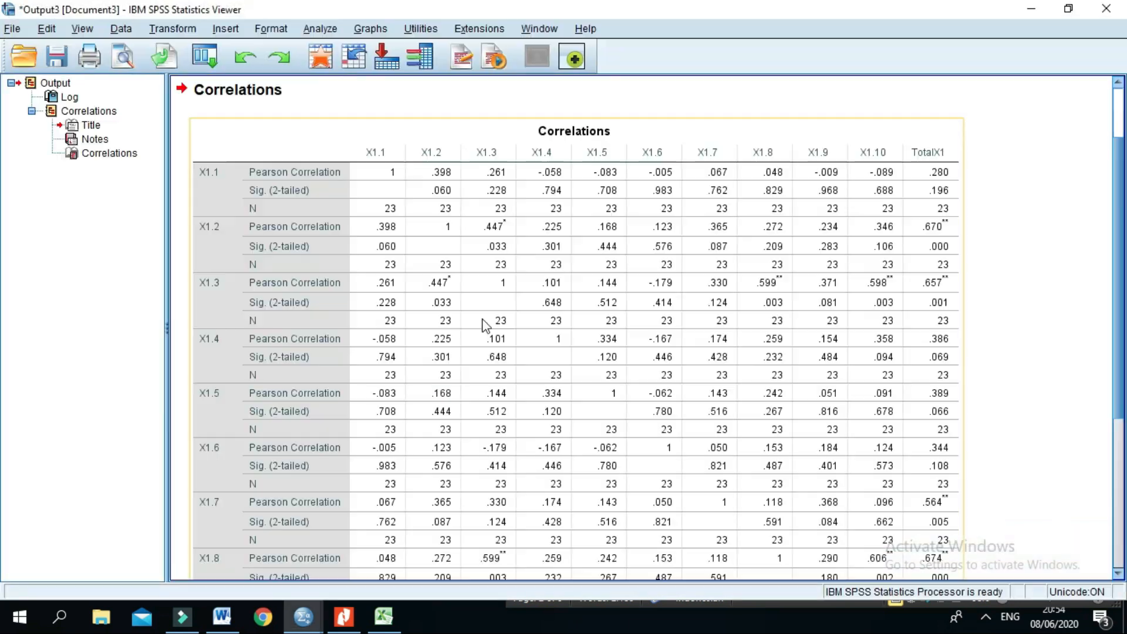
Step: Look through the Correlations output table for the questionnaire items and TotalX1
scroll(628, 197, "down", 2)
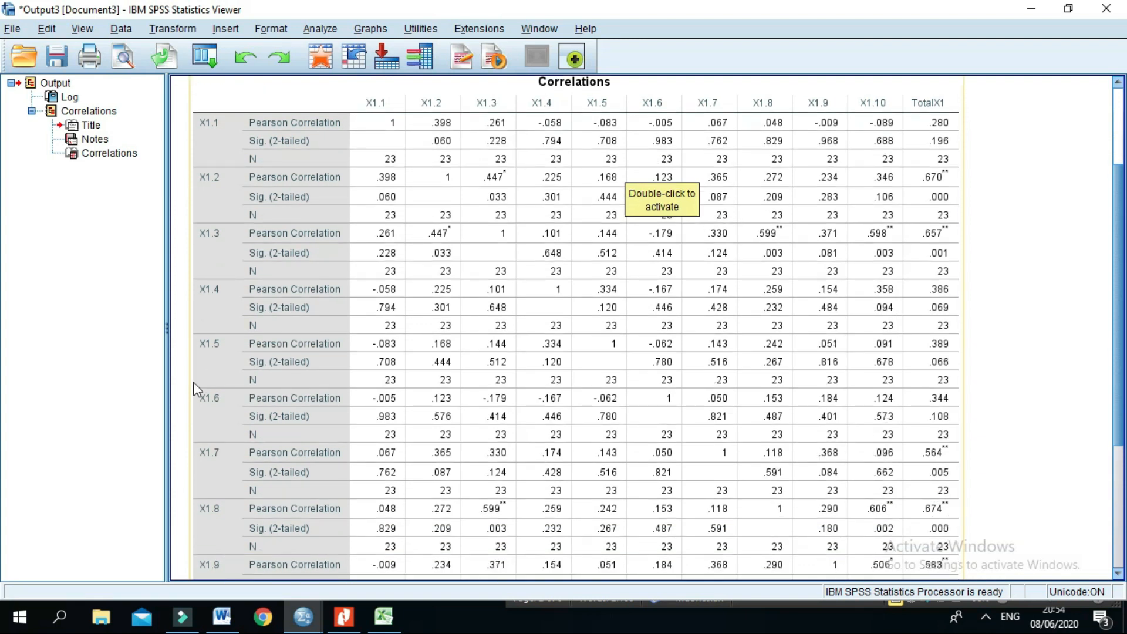
scroll(890, 356, "down", 1)
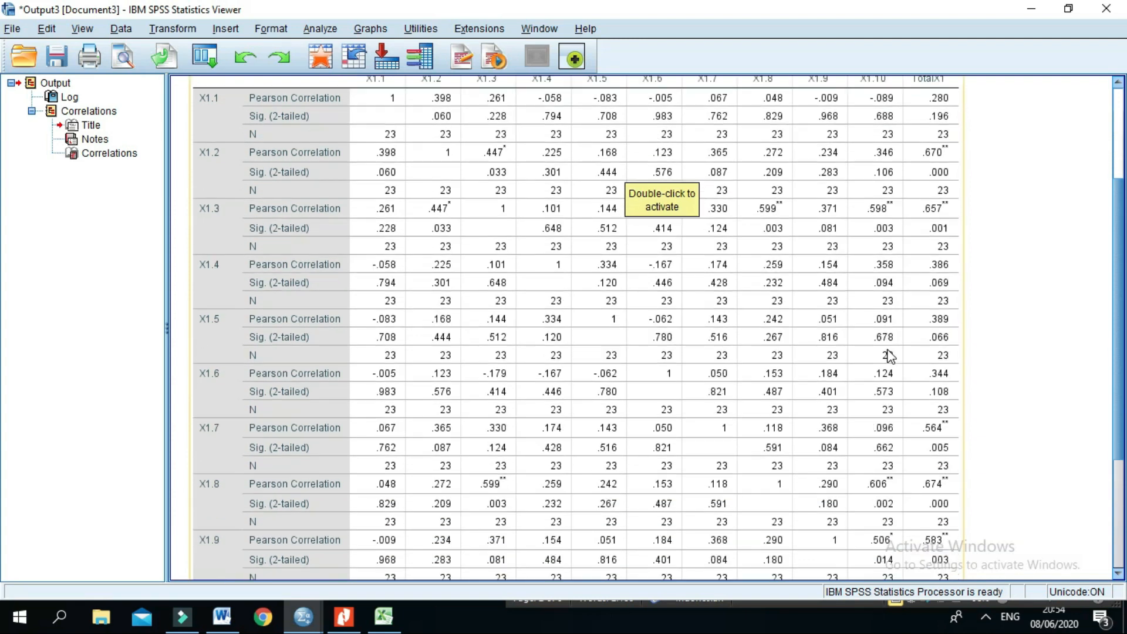
scroll(890, 356, "down", 1)
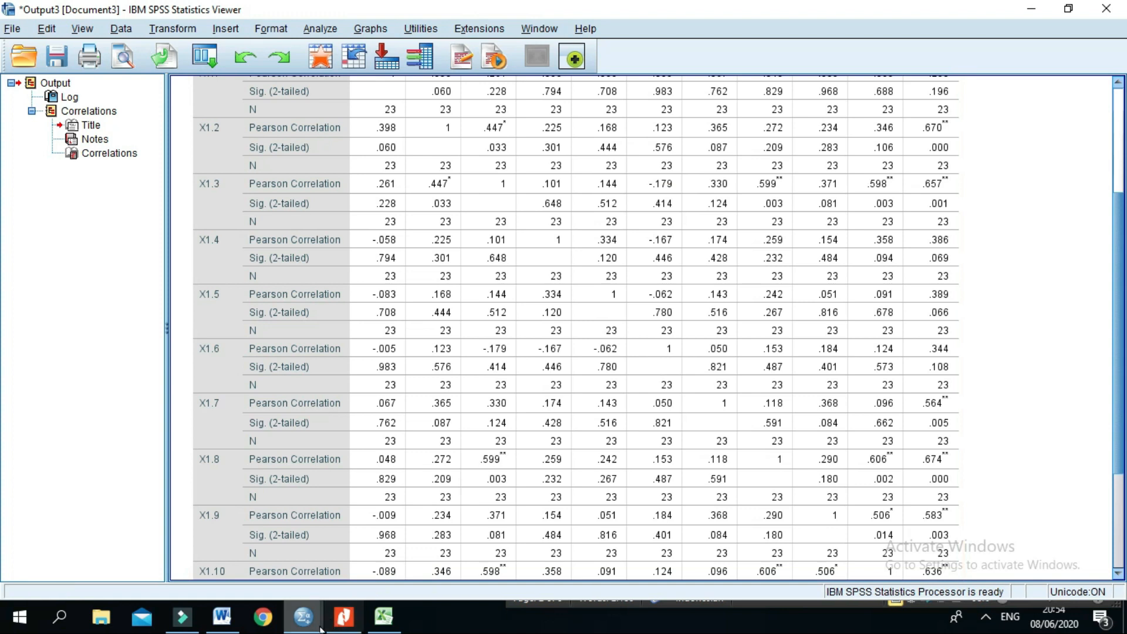
Step: Switch to the Word document and examine the correlations output table that follows the SPSS instructions
left_click(222, 616)
scroll(810, 293, "down", 5)
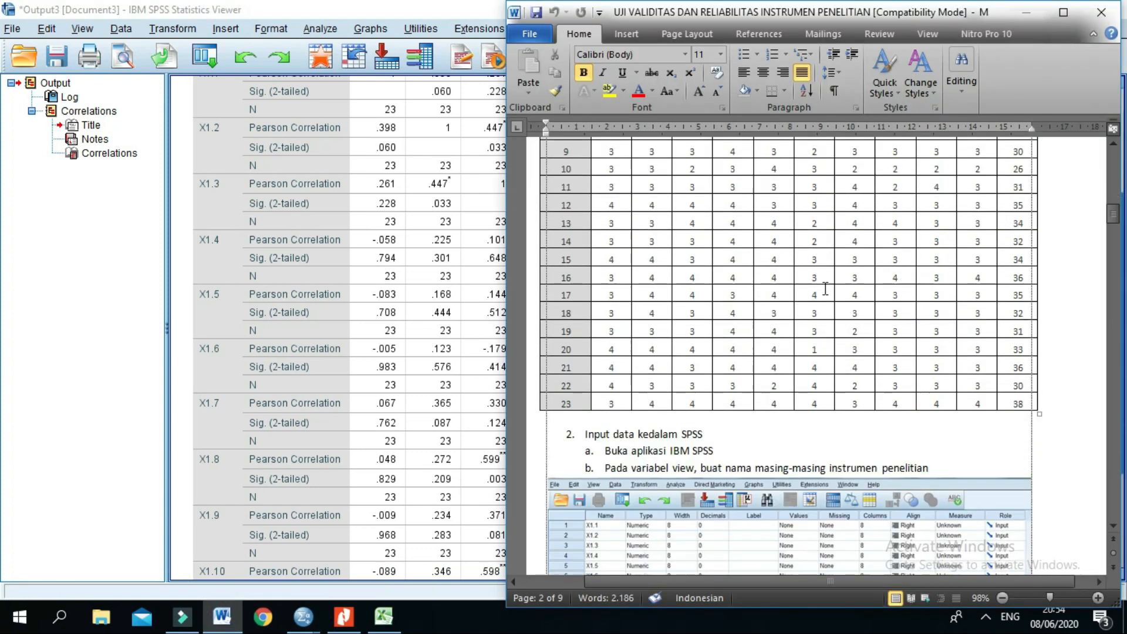
scroll(825, 288, "down", 3)
scroll(1113, 211, "down", 10)
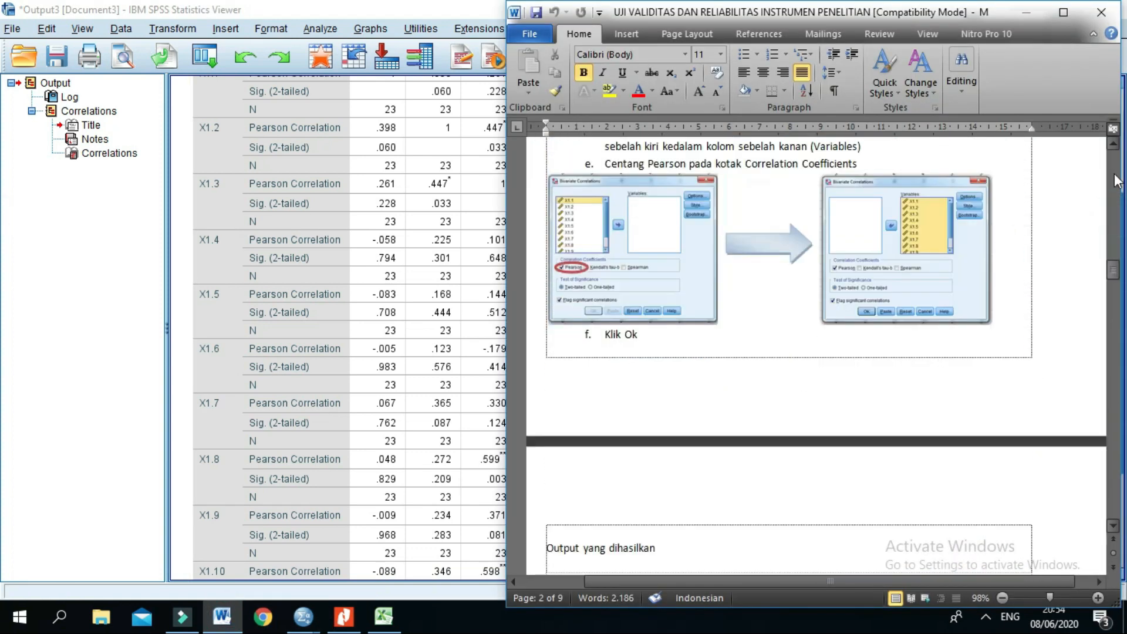
left_click_drag(1120, 270, 1120, 308)
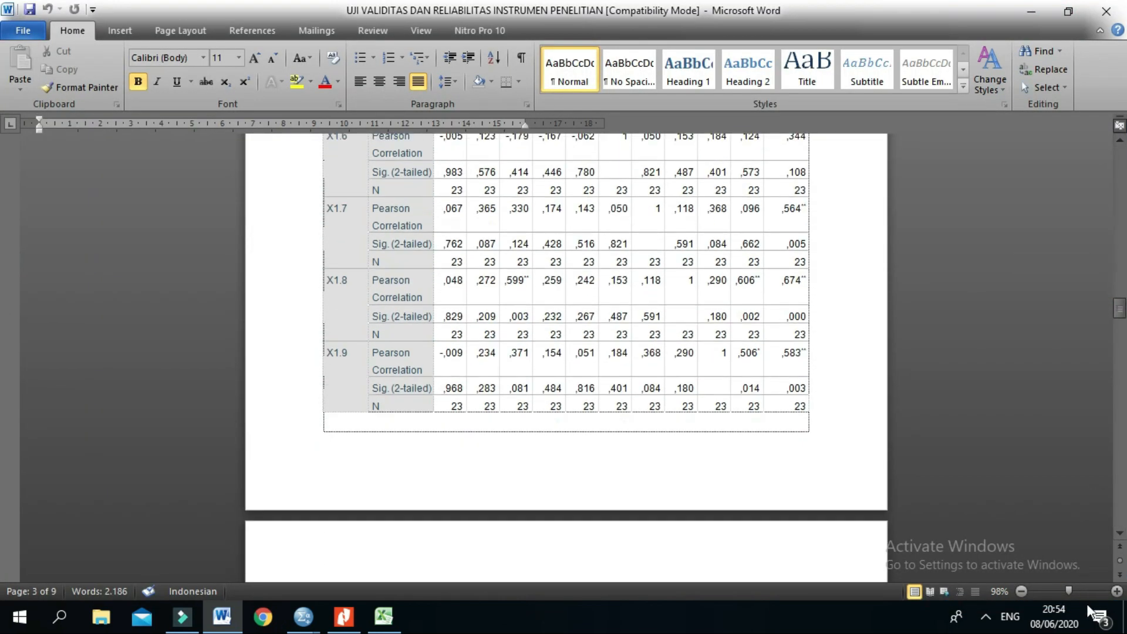
left_click(1118, 591)
left_click(1117, 591)
scroll(777, 379, "down", 3)
scroll(777, 379, "down", 2)
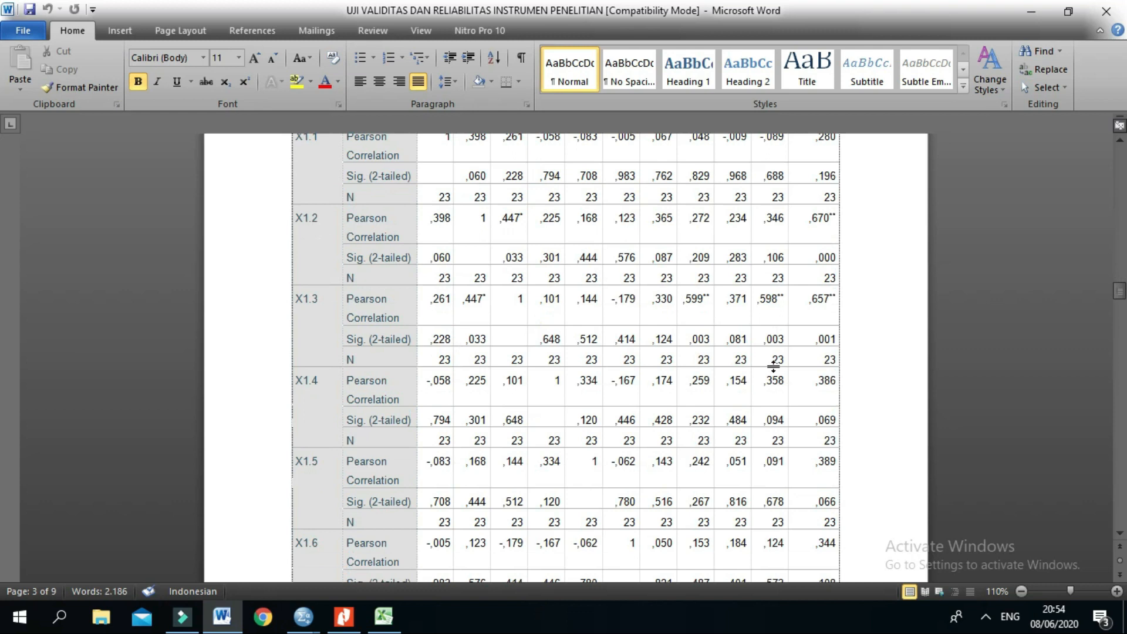
Step: Examine the recap table under Analisis Output SPSS, highlighting the r hitung values of items 1 to 10
scroll(777, 376, "up", 2)
left_click_drag(1119, 286, 1121, 339)
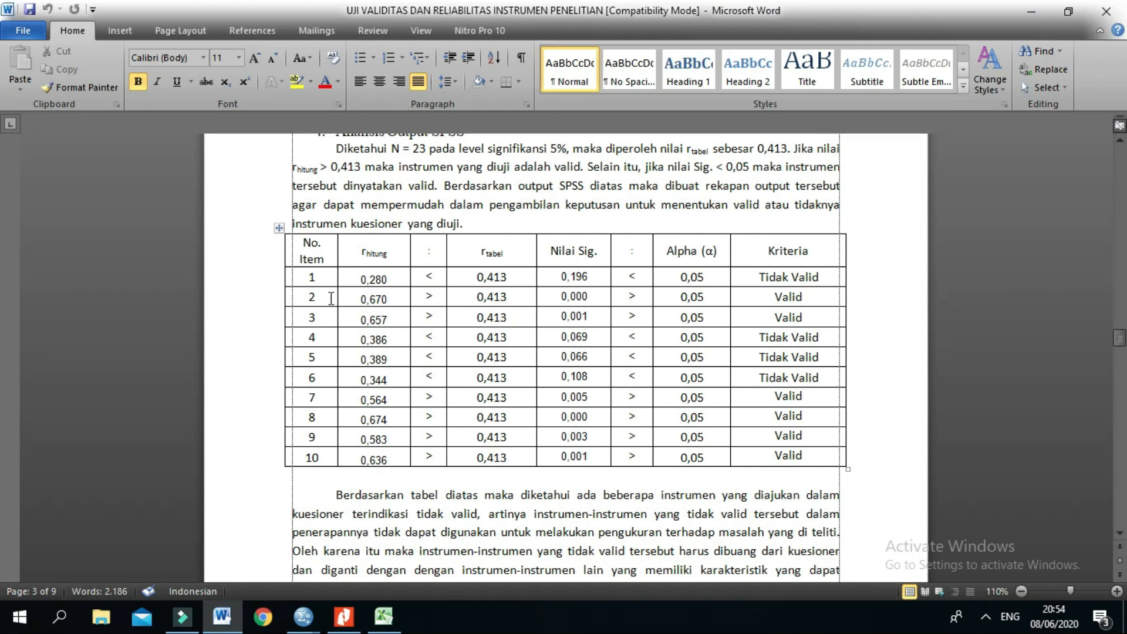
scroll(308, 299, "up", 7)
scroll(606, 280, "down", 4)
scroll(606, 280, "down", 4)
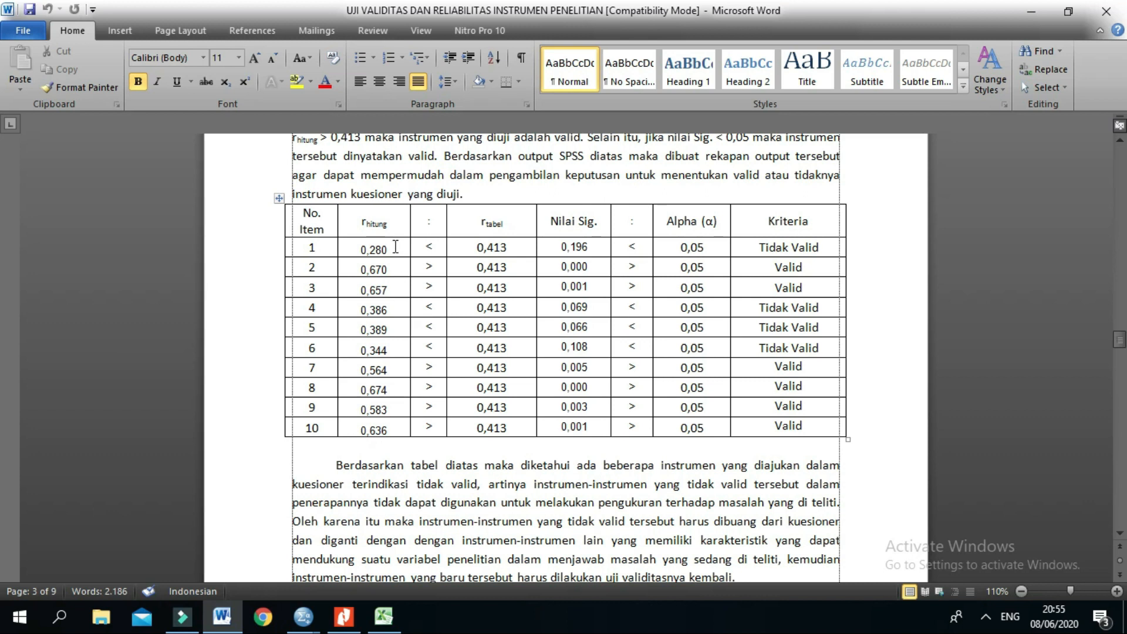
left_click_drag(363, 250, 386, 426)
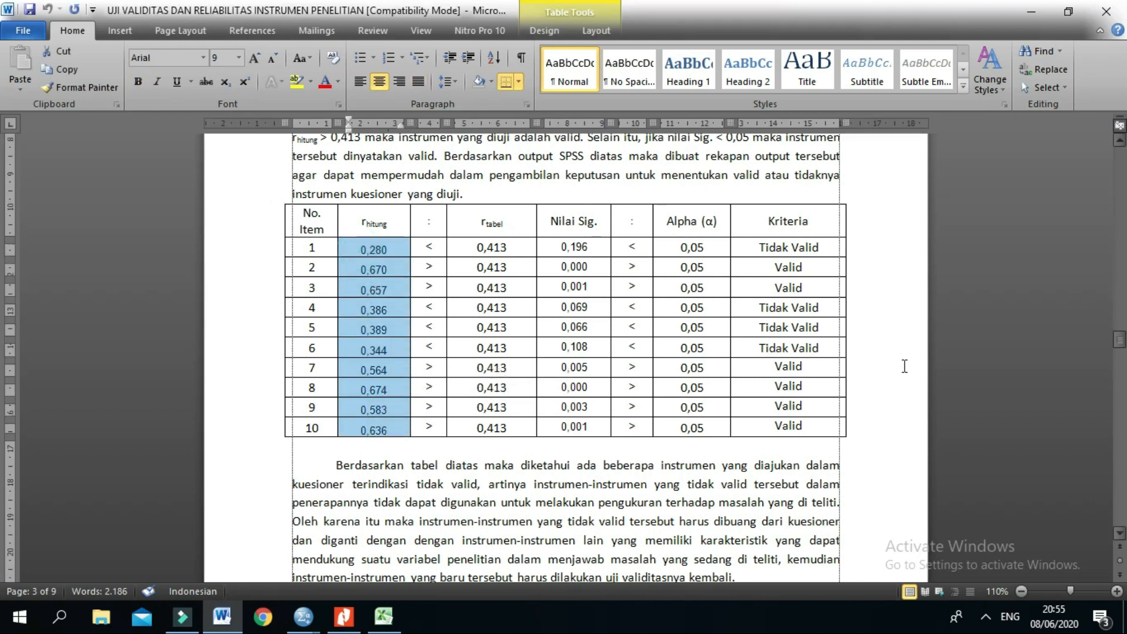
left_click(361, 252)
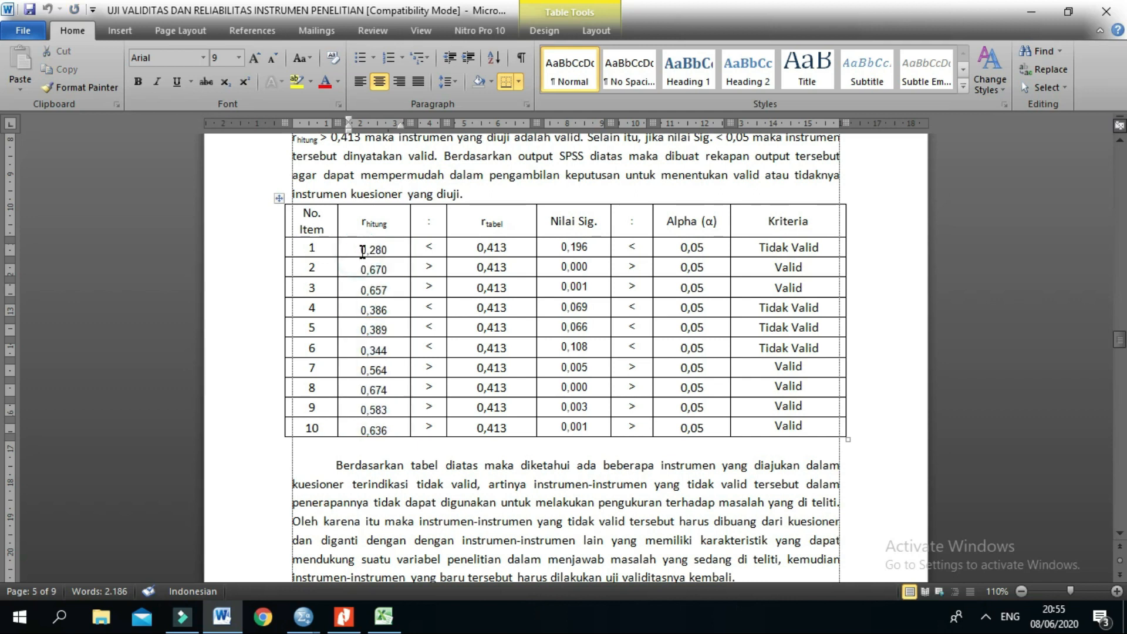
left_click_drag(363, 247, 388, 432)
Step: Trace item X1.1's Pearson correlation with Total_X1 from the Correlations table to item 1's r hitung in the recap table
left_click_drag(1119, 341, 1123, 292)
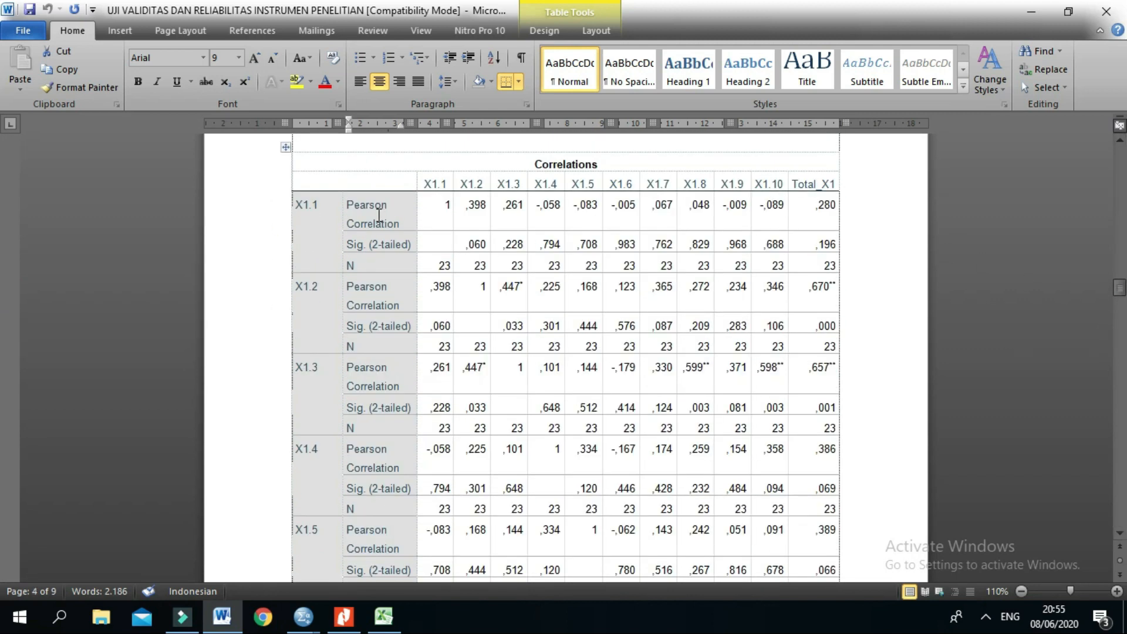
left_click_drag(299, 205, 392, 225)
left_click_drag(815, 209, 832, 205)
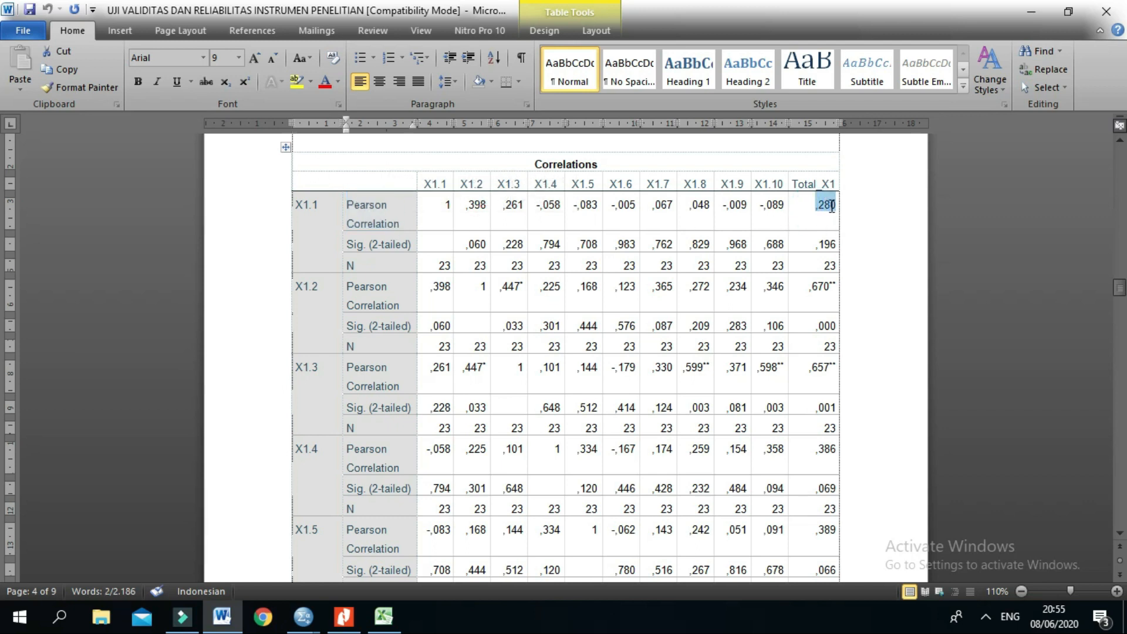
left_click_drag(793, 184, 836, 183)
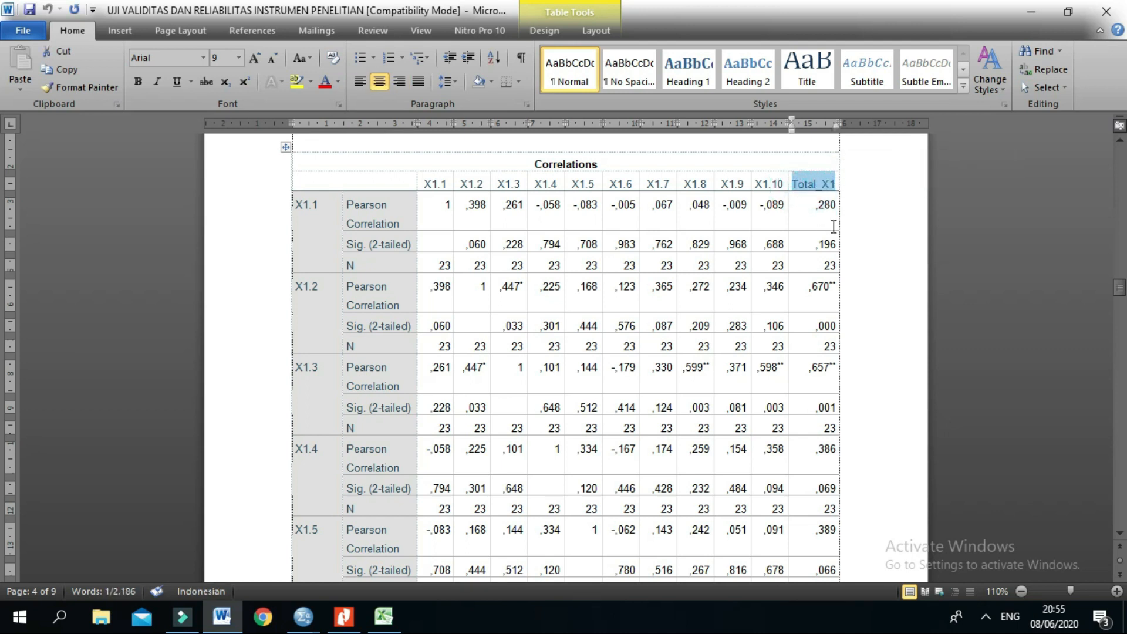
left_click(828, 185)
double_click(810, 208)
left_click(818, 213)
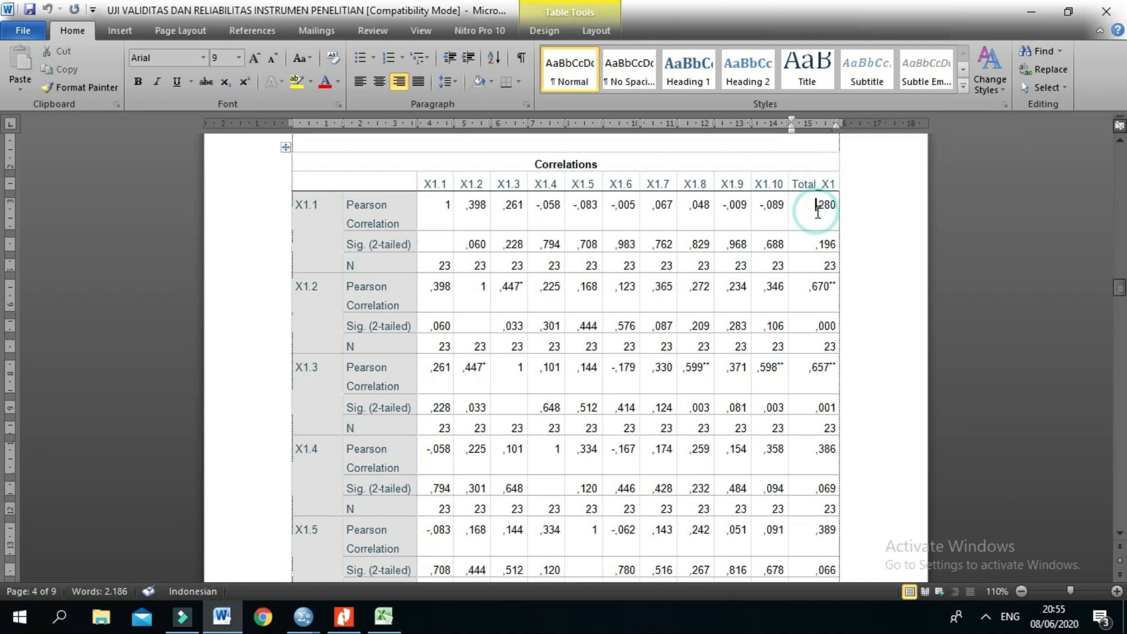
left_click_drag(1120, 288, 1122, 346)
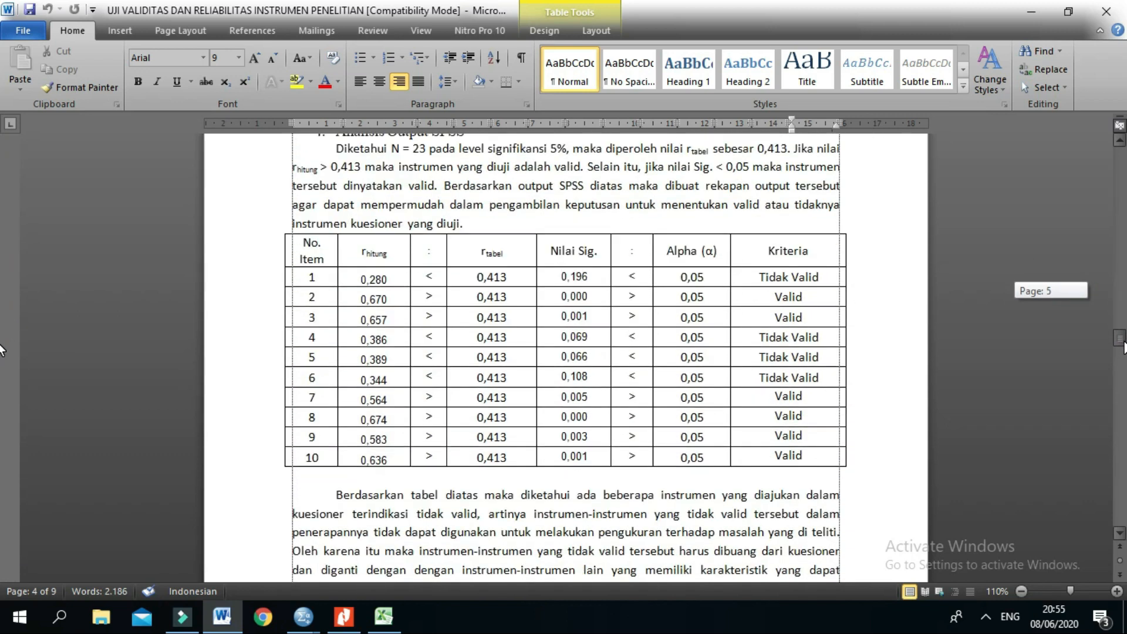
double_click(363, 280)
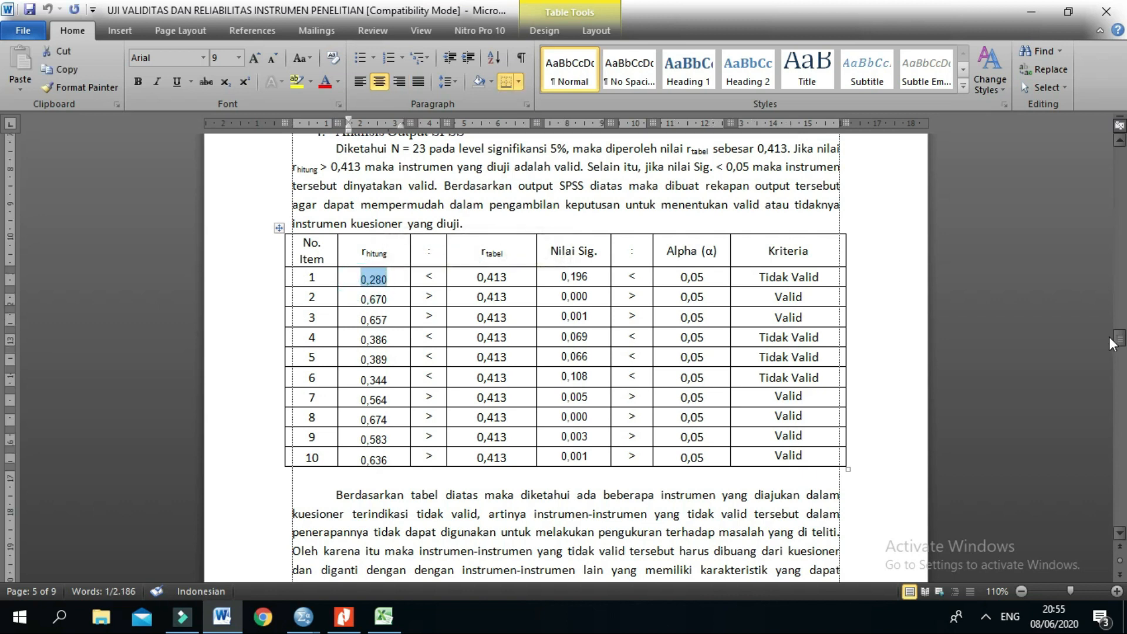
Step: Trace item X1.2's Pearson correlation with Total_X1 from the Correlations table to the recap table
left_click_drag(1119, 338, 1124, 290)
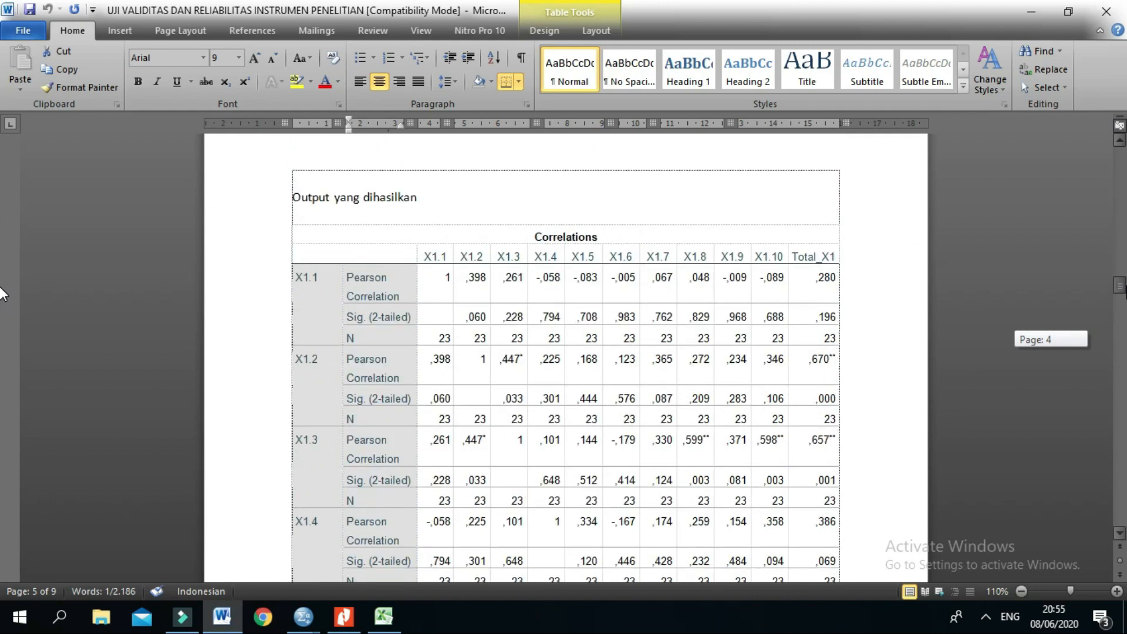
scroll(526, 313, "down", 1)
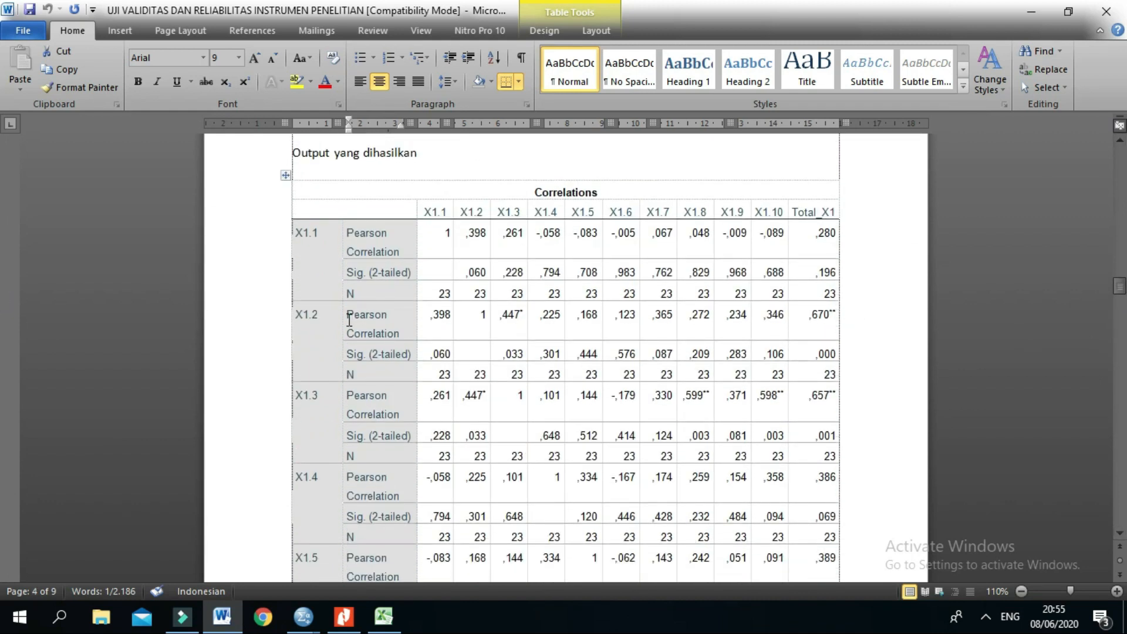
triple_click(355, 318)
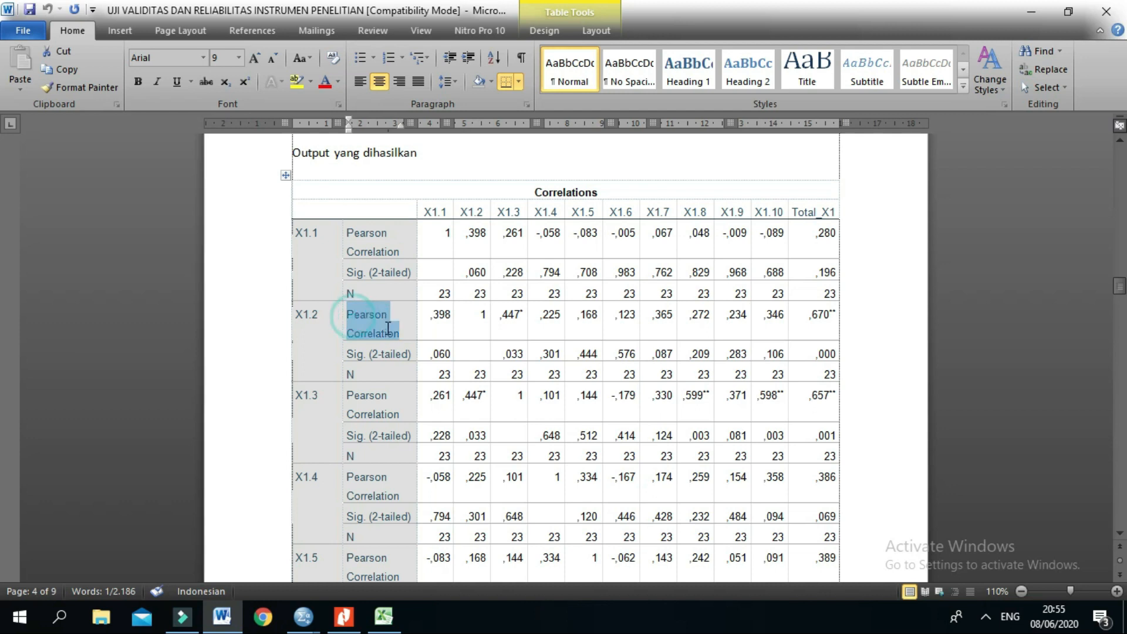
triple_click(809, 315)
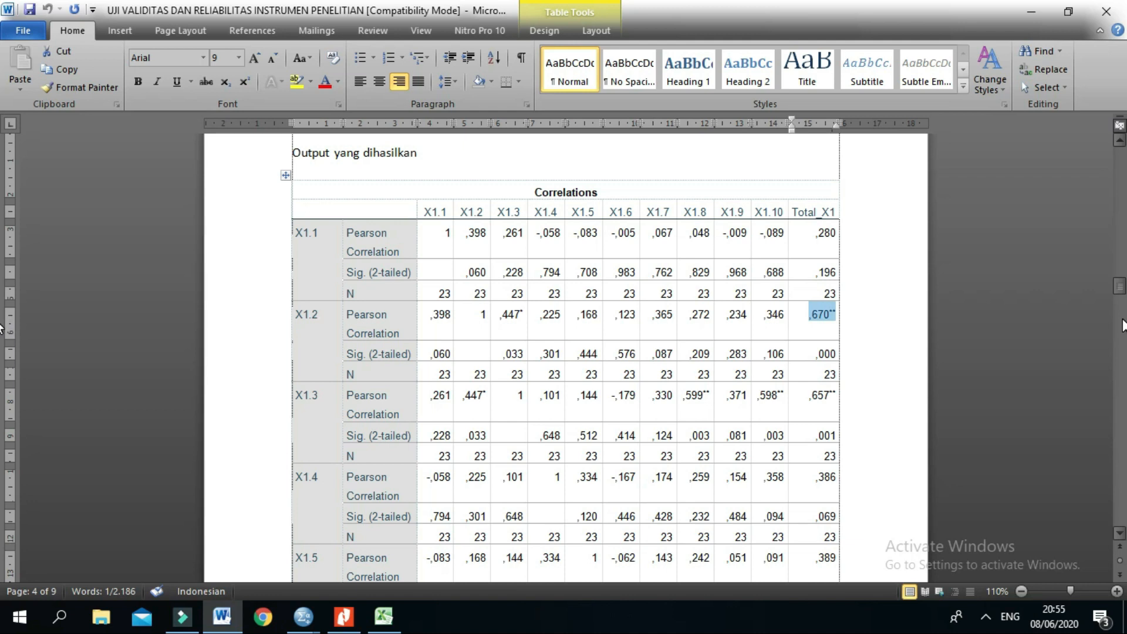
left_click_drag(1120, 293, 1116, 344)
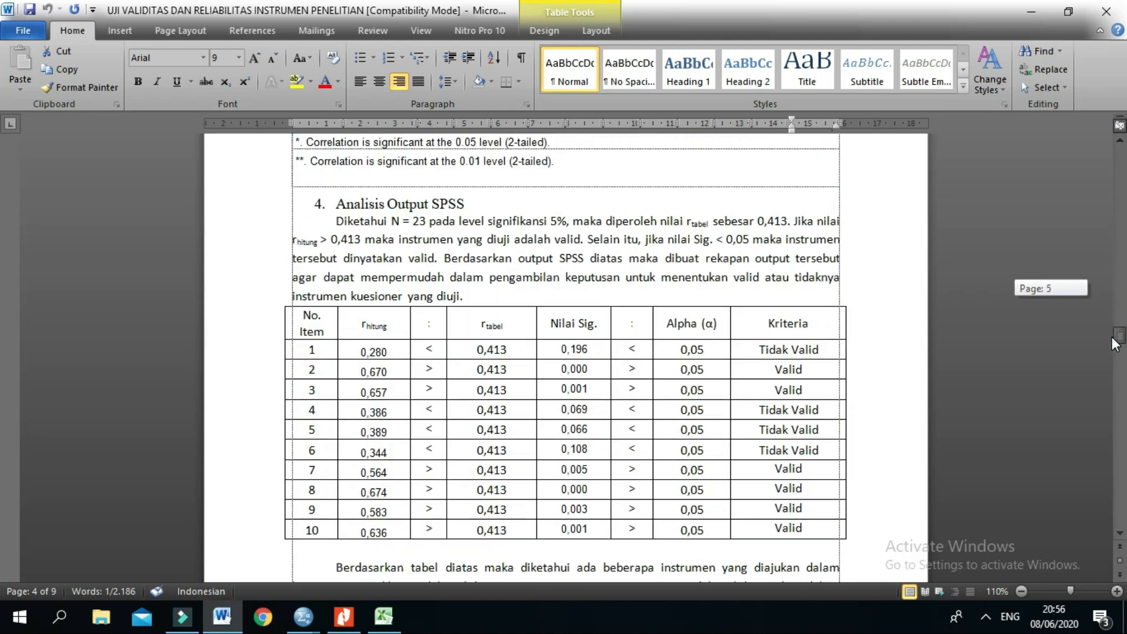
Step: Match item X1.10's Pearson correlation with Total_X1 to the recap table and review its r hitung and r tabel columns
scroll(370, 296, "up", 5)
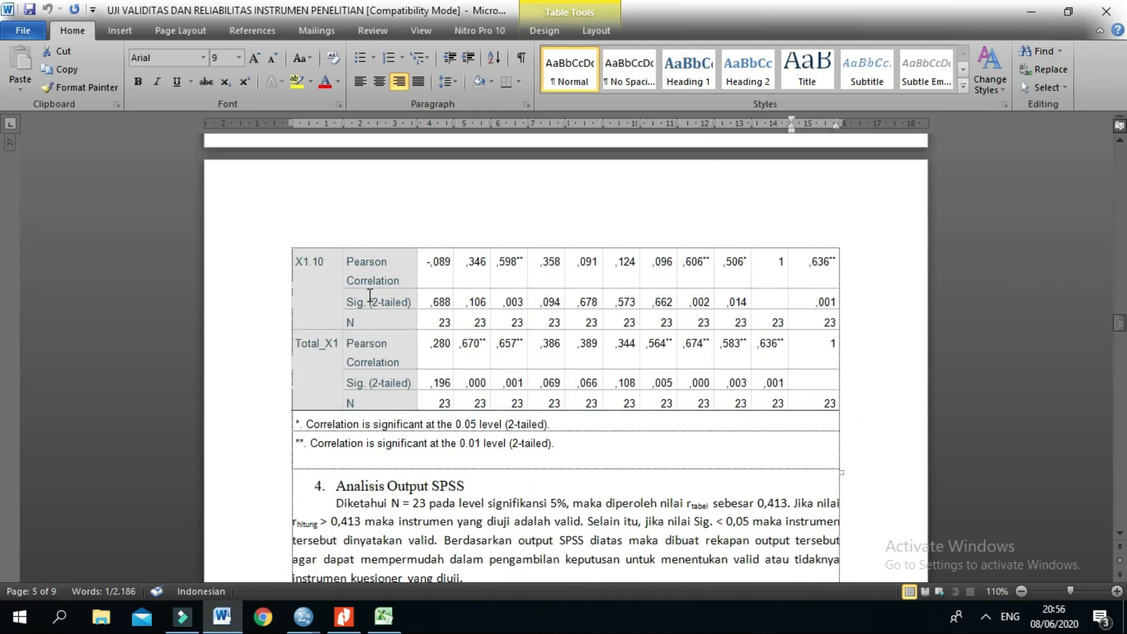
scroll(376, 297, "up", 2)
left_click_drag(809, 352, 829, 351)
scroll(810, 360, "down", 11)
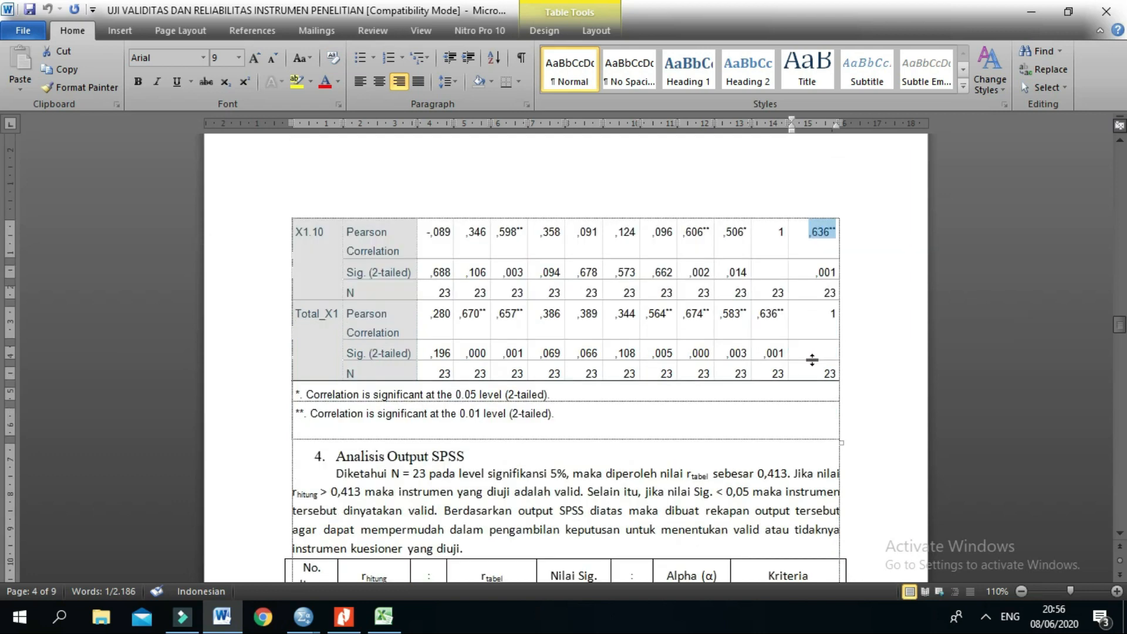
left_click_drag(361, 442, 388, 442)
left_click(587, 321)
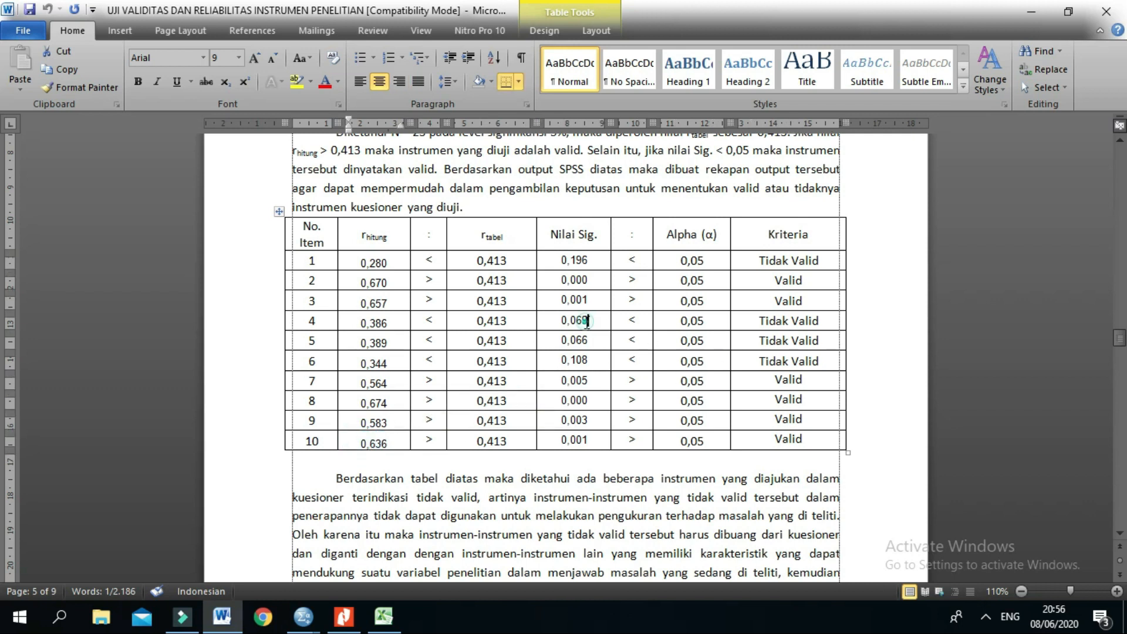
scroll(587, 321, "up", 3)
scroll(578, 323, "down", 3)
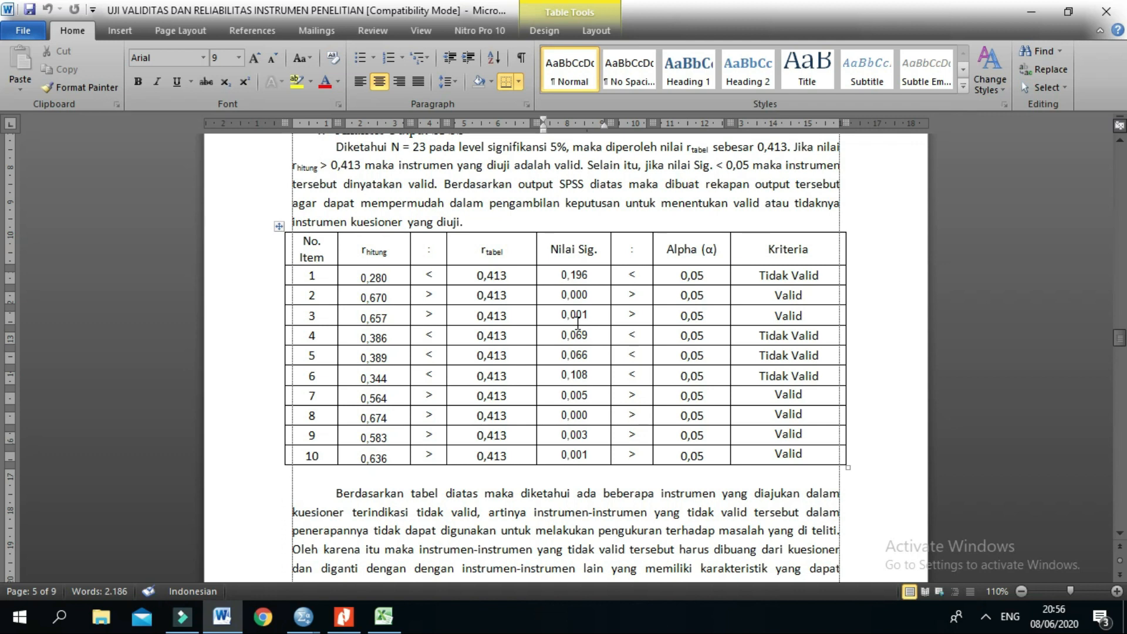
left_click_drag(372, 279, 379, 455)
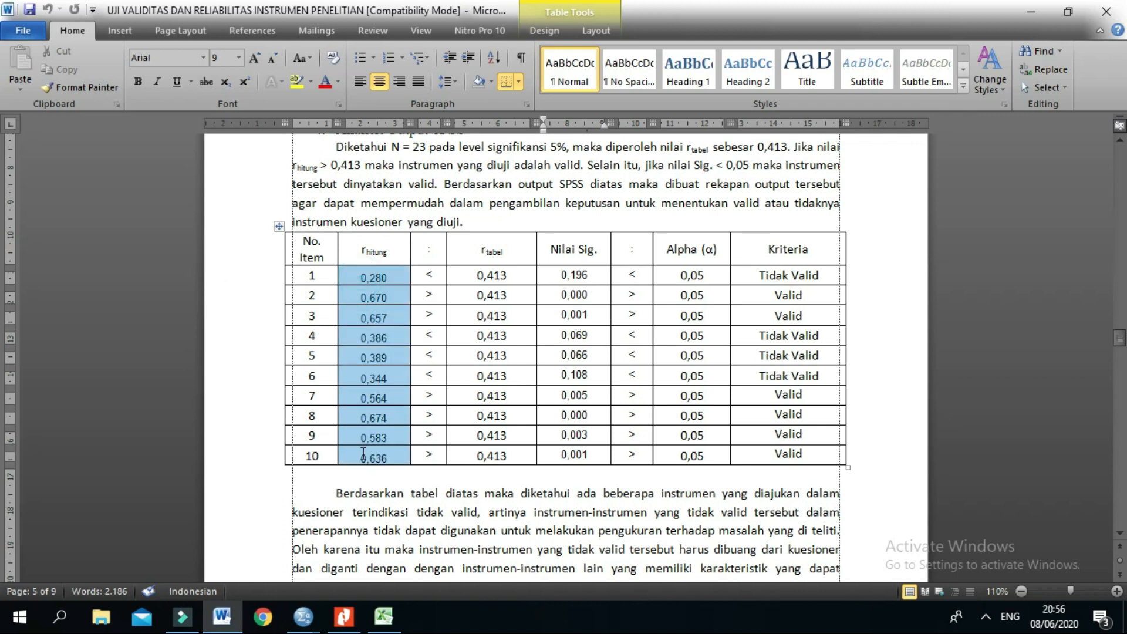
scroll(498, 313, "down", 2)
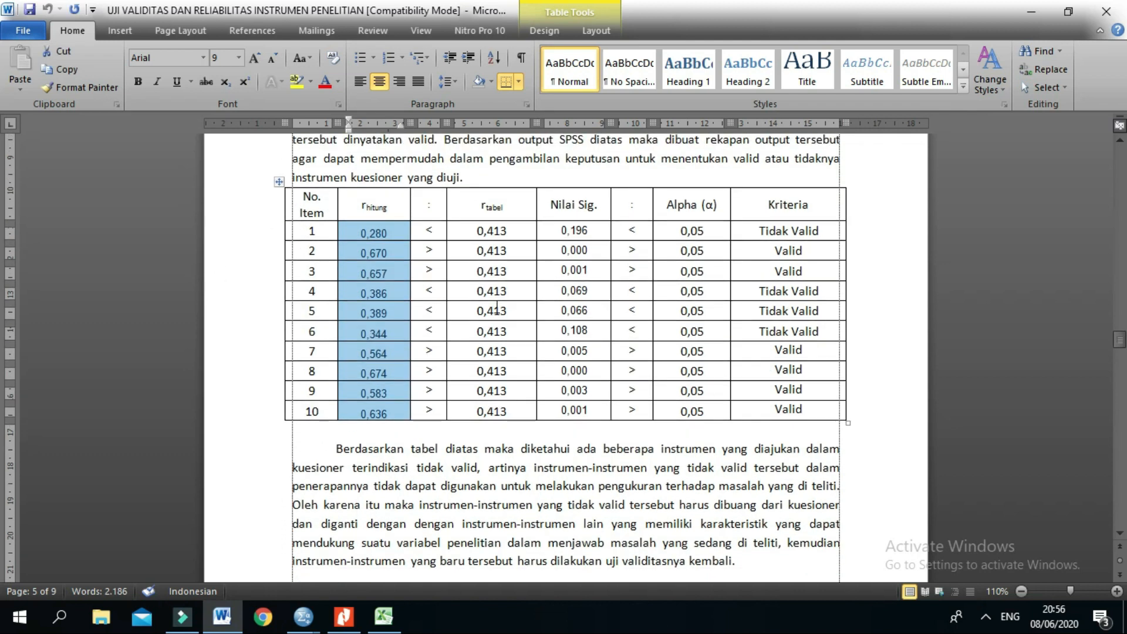
left_click(507, 232)
Step: Shade the header row of the recap table, from No. Item to Kriteria, light grey
left_click_drag(297, 202, 805, 212)
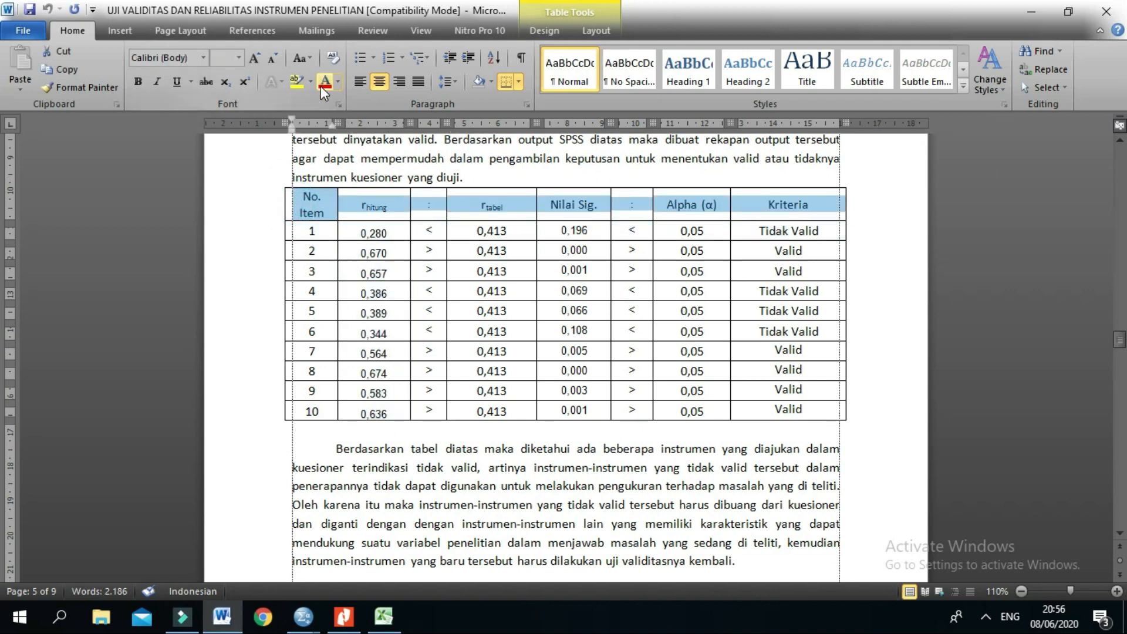
left_click(491, 80)
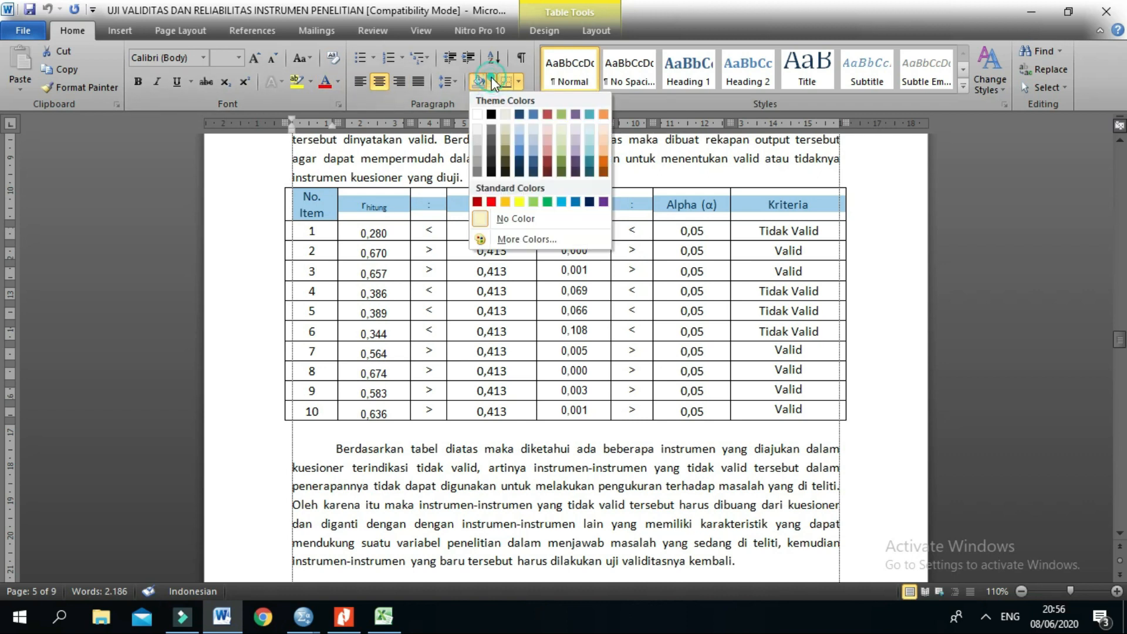
left_click(474, 141)
left_click(865, 240)
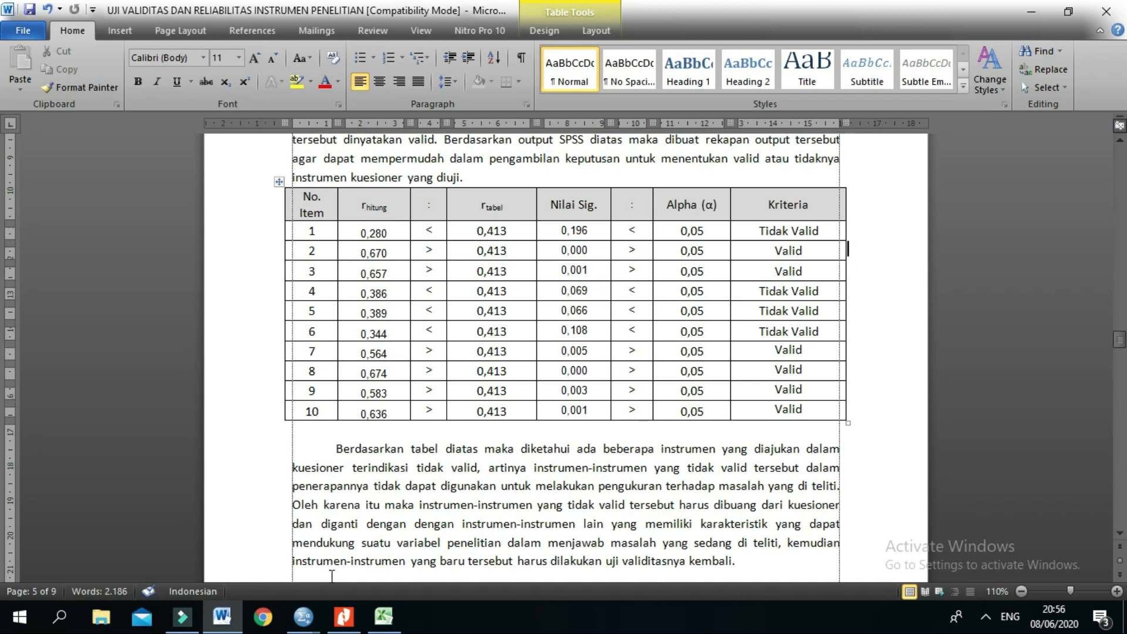
Step: Switch to tabel_r.pdf in Nitro Pro, maximize it, zoom to 125%, and view the heading of the r table for df = 1 - 50
left_click(344, 616)
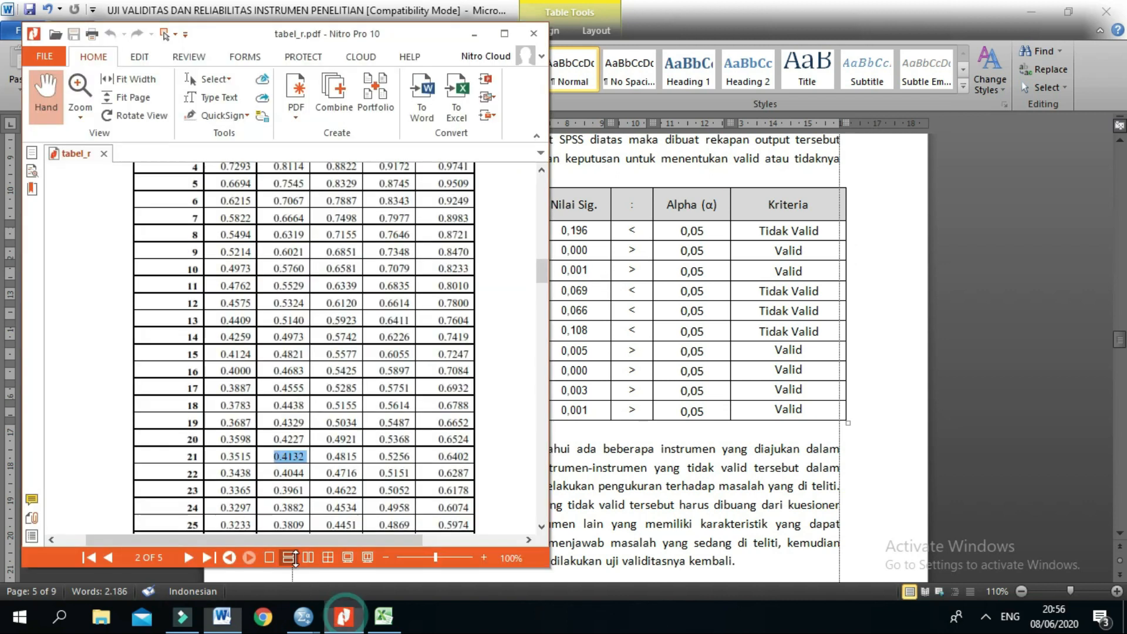
left_click(504, 34)
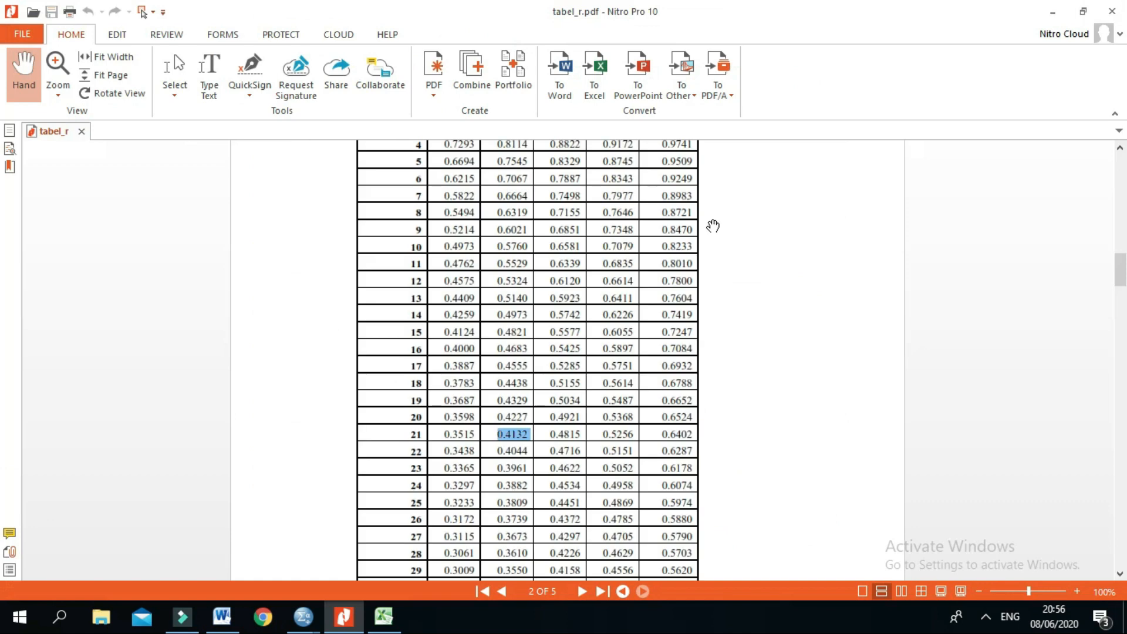
left_click(1077, 591)
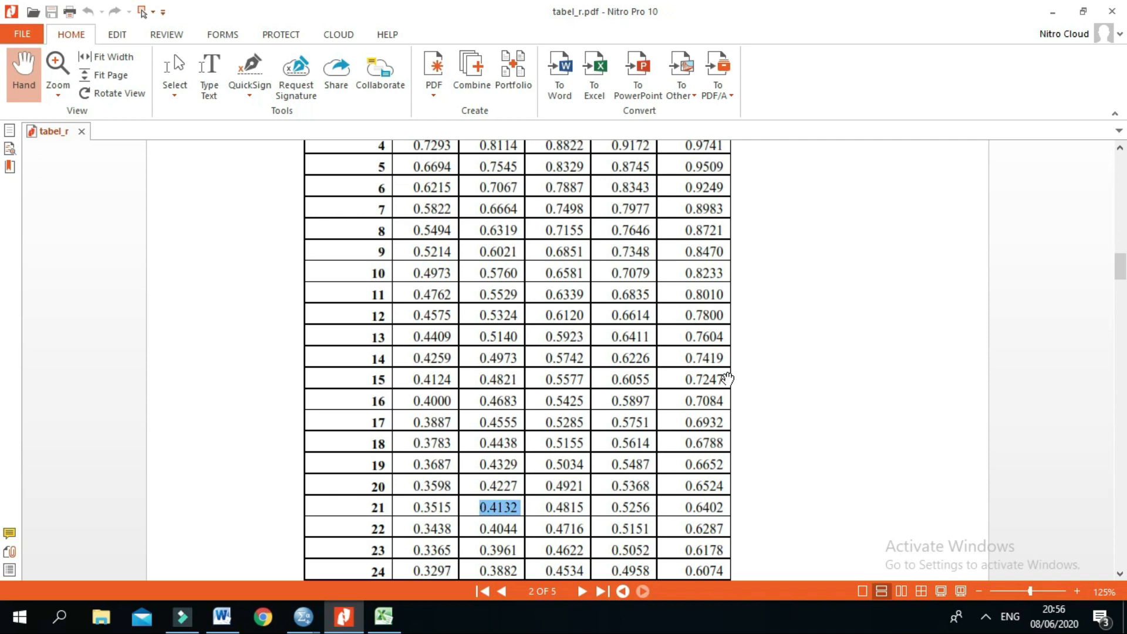
scroll(724, 376, "up", 1)
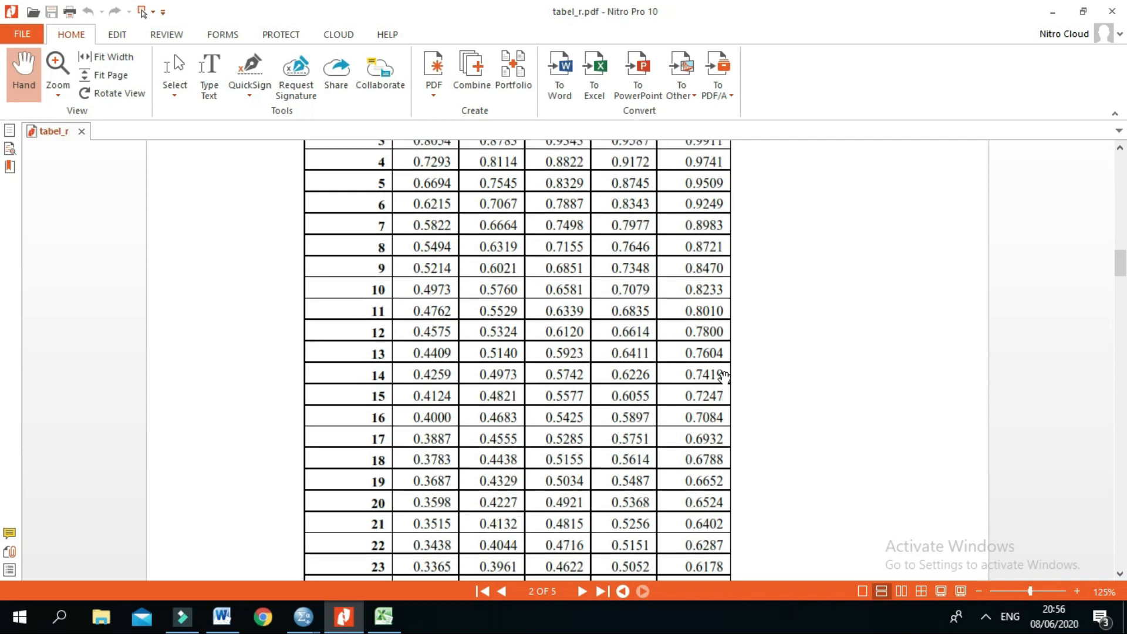
scroll(723, 369, "up", 3)
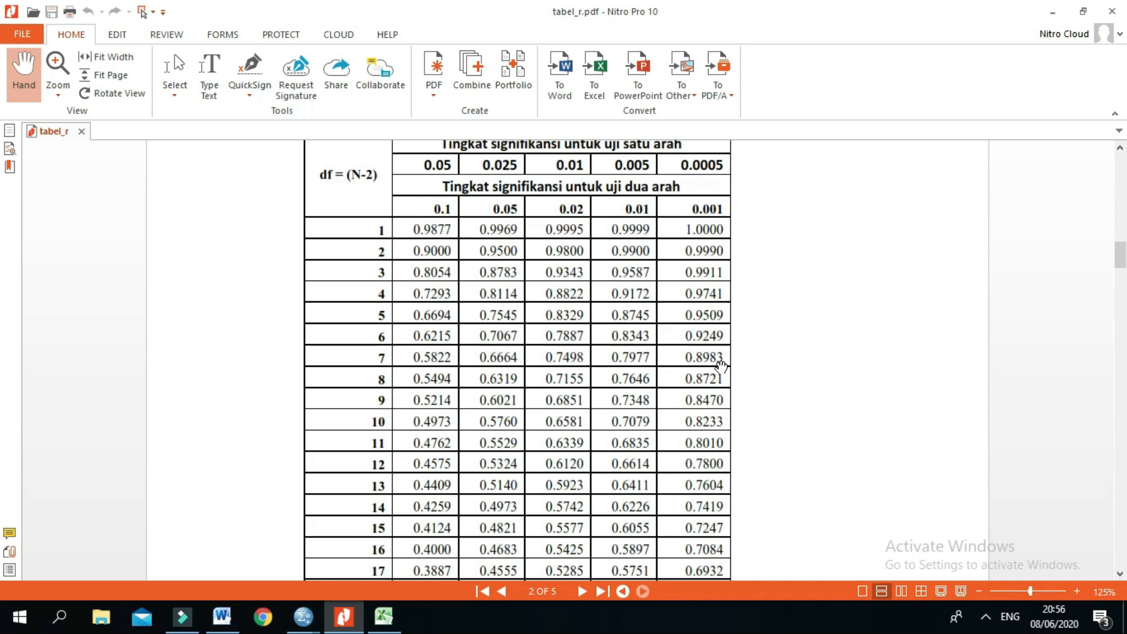
scroll(718, 315, "up", 1)
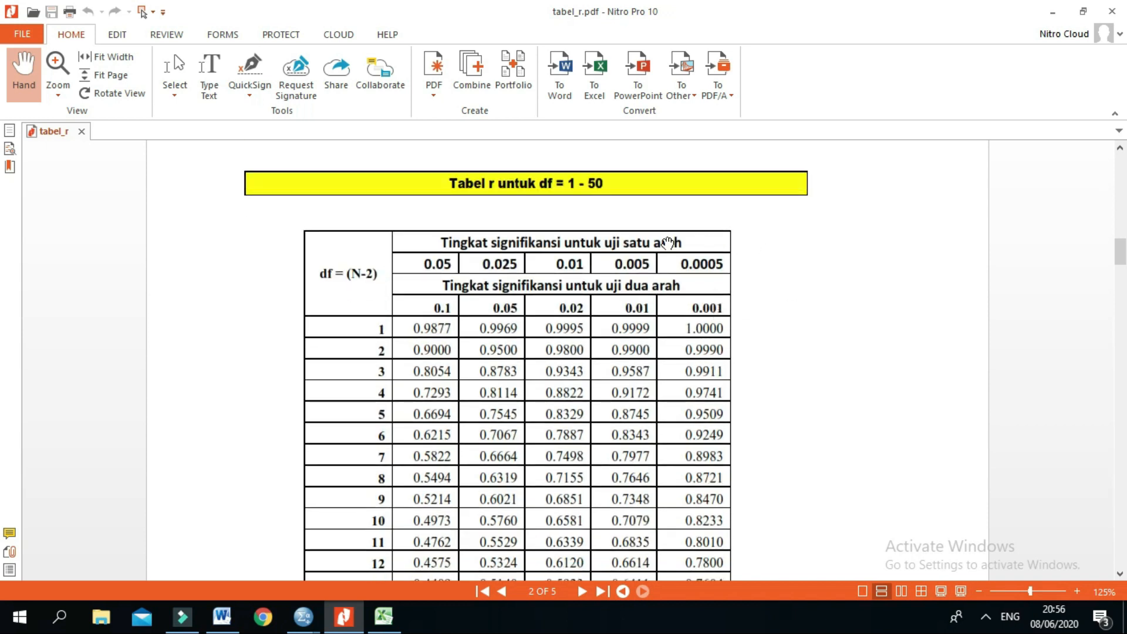
Step: Find the 0.05 column under the two-tailed (uji dua arah) significance levels in the r table
scroll(544, 220, "down", 1)
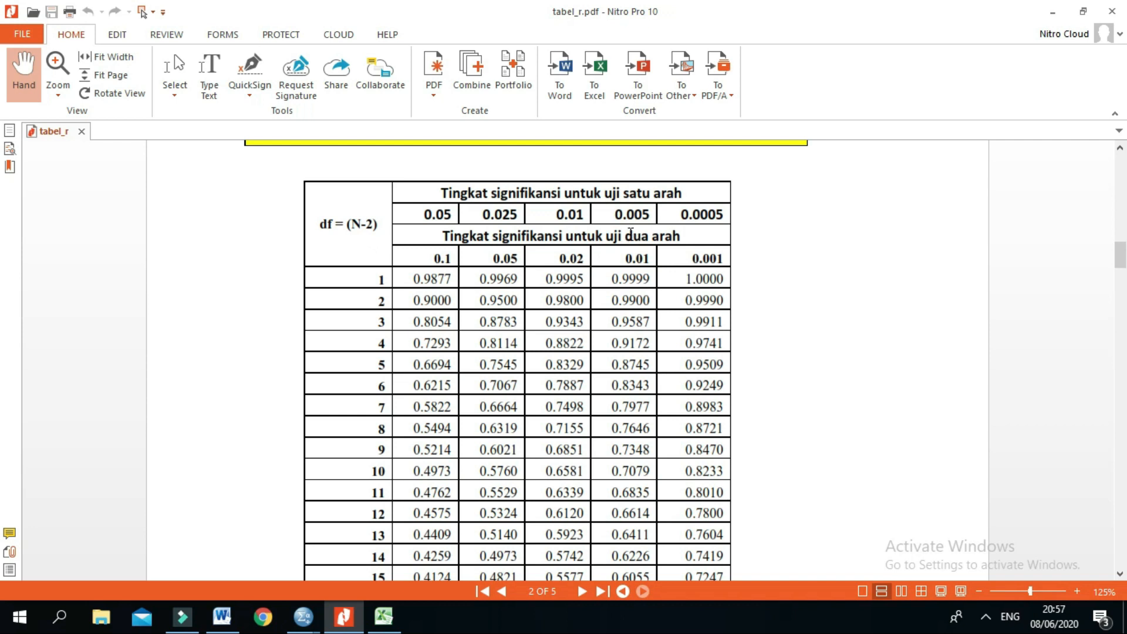
left_click_drag(684, 236, 587, 228)
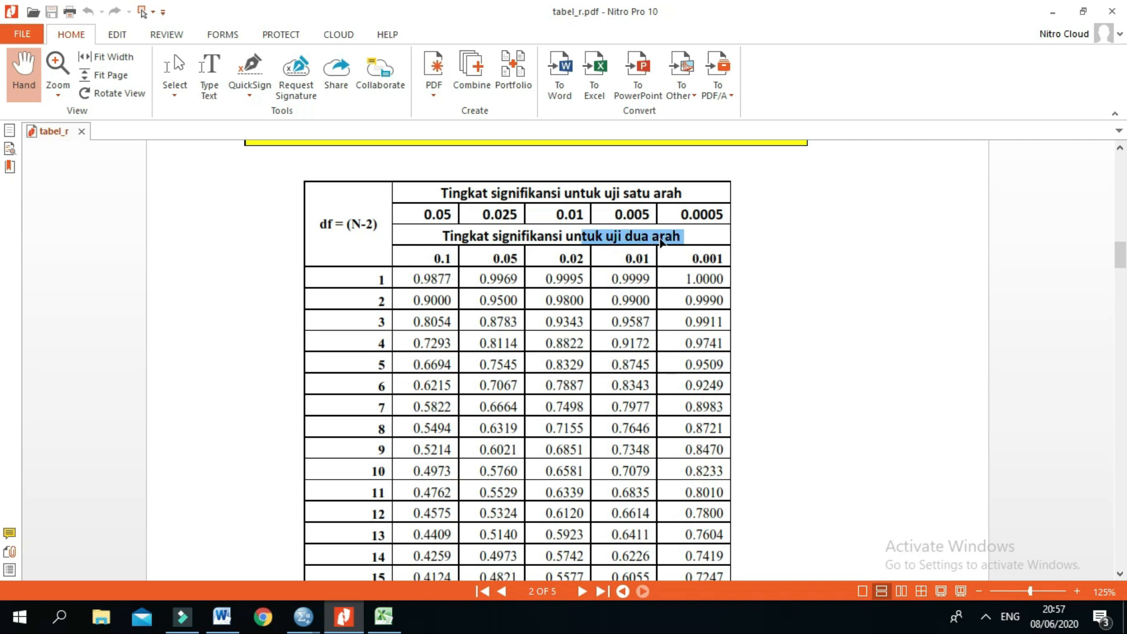
left_click(661, 241)
scroll(554, 281, "down", 1)
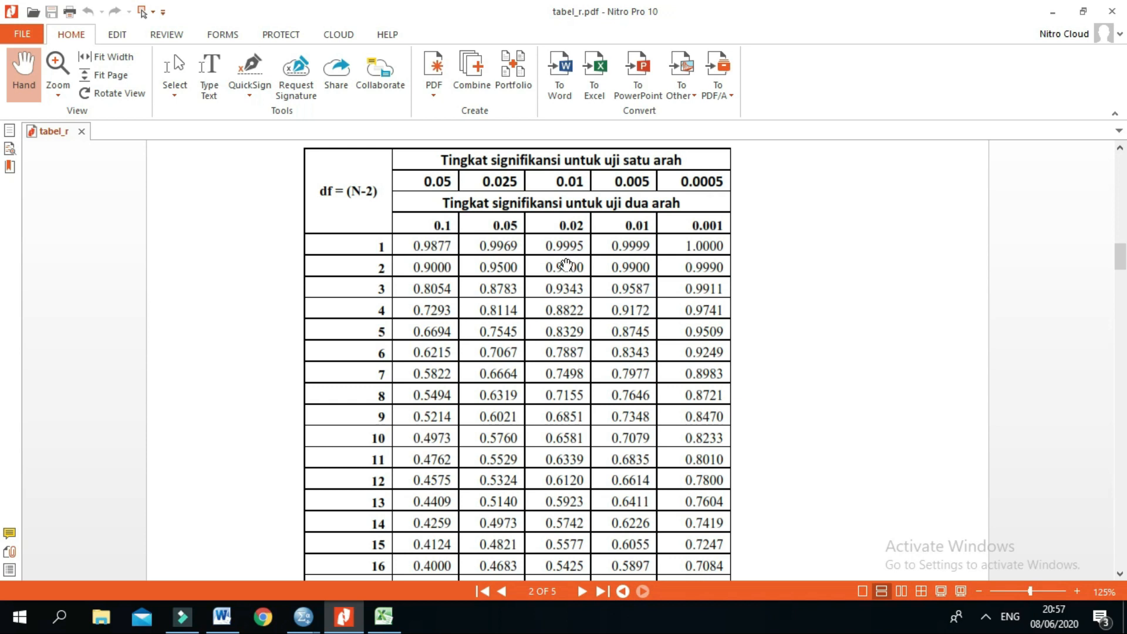
double_click(495, 222)
scroll(503, 246, "down", 1)
scroll(503, 246, "down", 1)
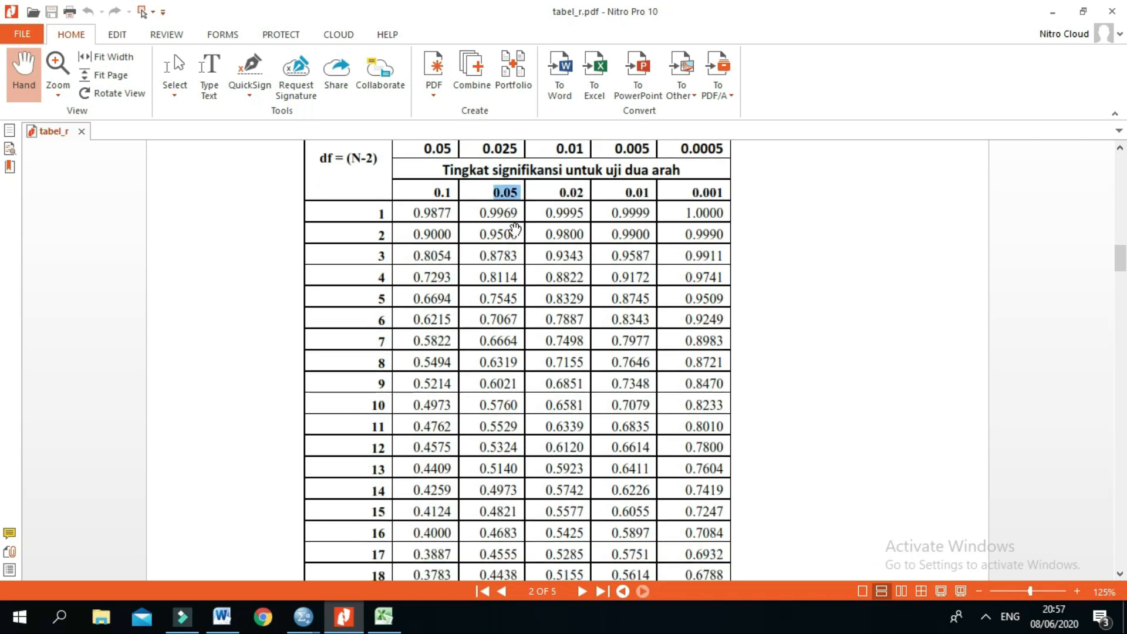
scroll(496, 200, "down", 2)
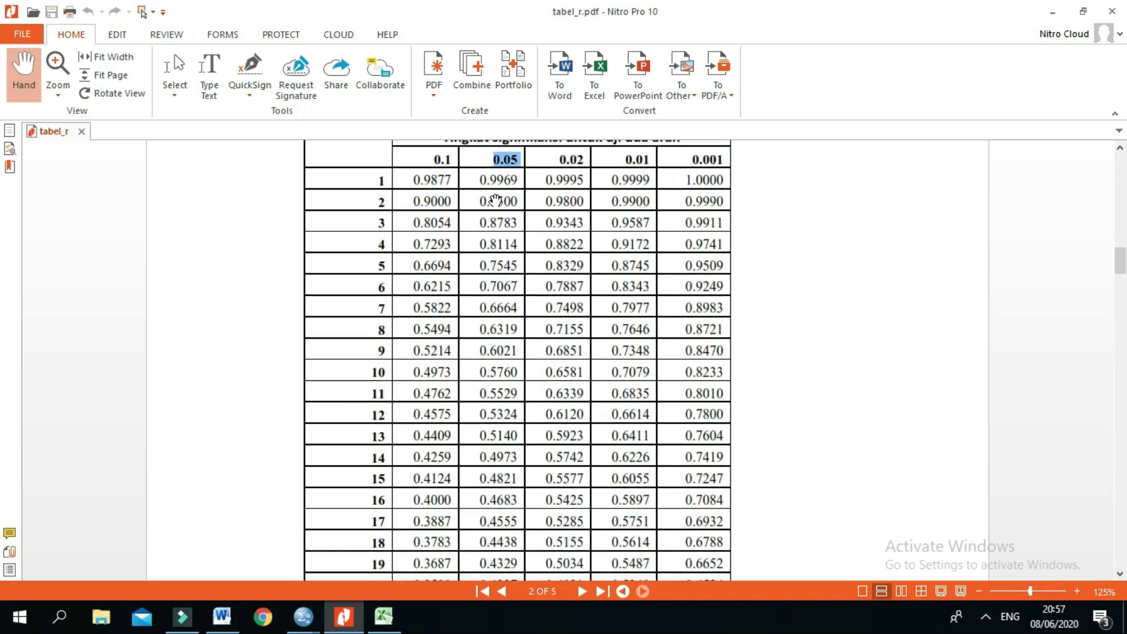
scroll(446, 282, "down", 1)
scroll(398, 365, "down", 1)
scroll(398, 366, "up", 4)
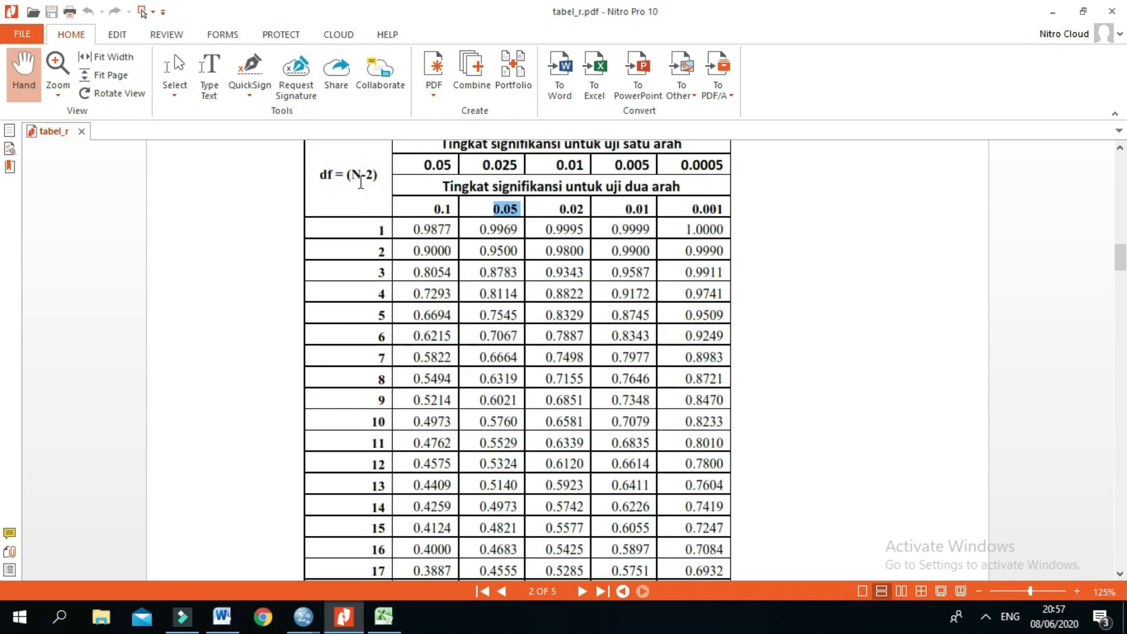
Step: Highlight the N-2 part of the df formula in the r table's header
left_click(367, 174)
left_click_drag(367, 173, 356, 179)
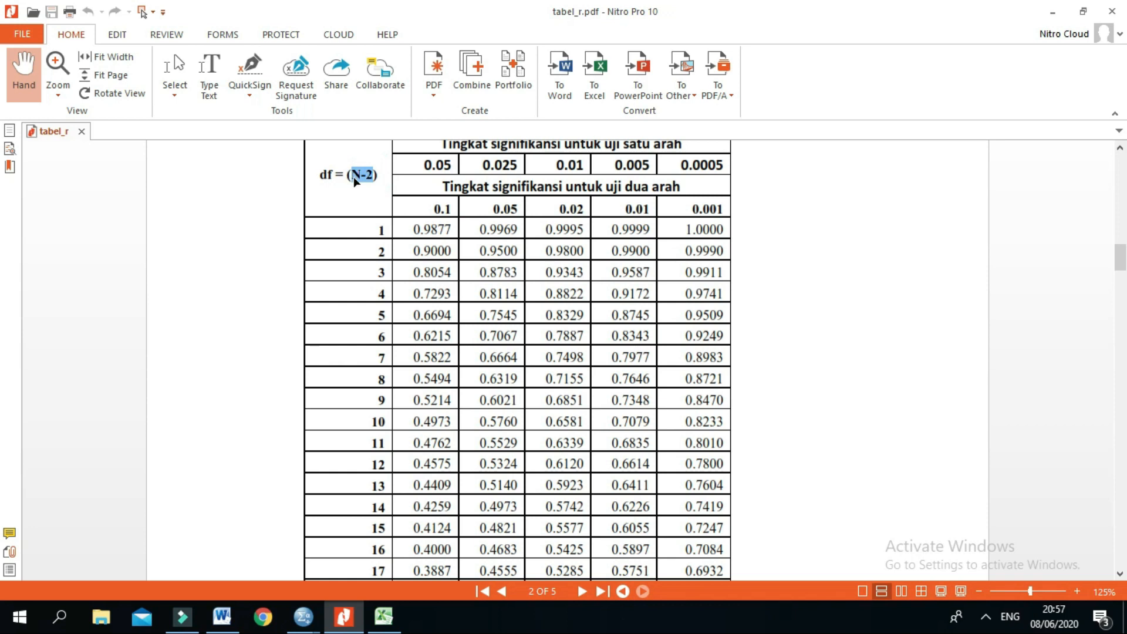
left_click(366, 182)
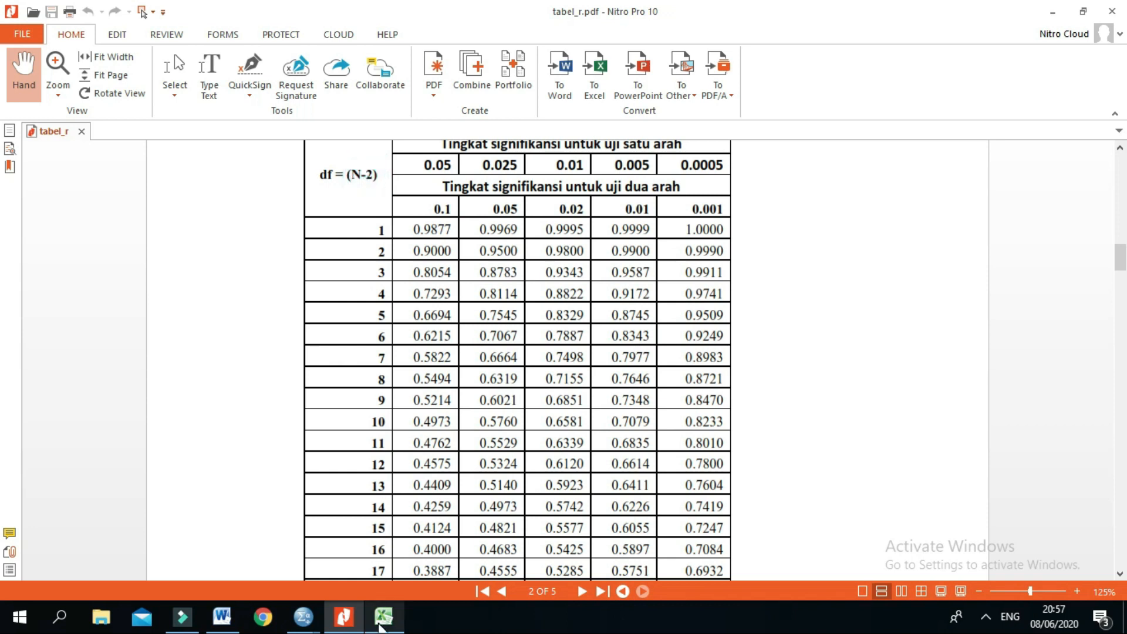
Step: Switch to the SPSS Data Editor and select the last filled case row to determine N
mouse_move(303, 617)
left_click(261, 578)
scroll(110, 420, "down", 1)
scroll(110, 420, "down", 2)
left_click(32, 469)
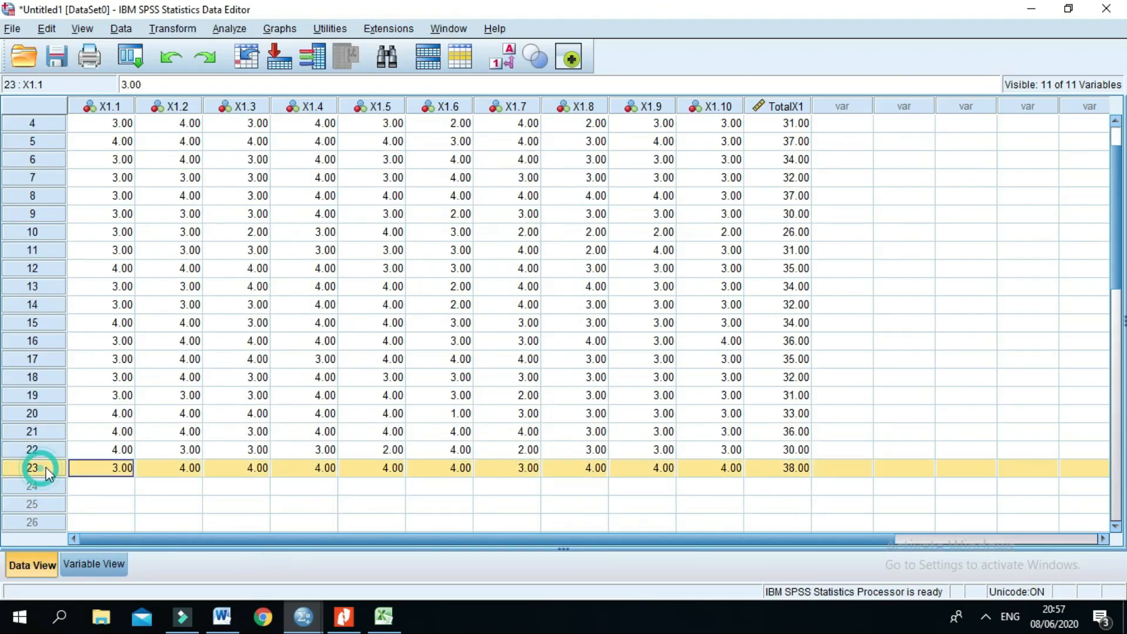
Step: Return to tabel_r.pdf and look up the r value for df = 21 at the two-tailed 0.05 level
left_click(358, 621)
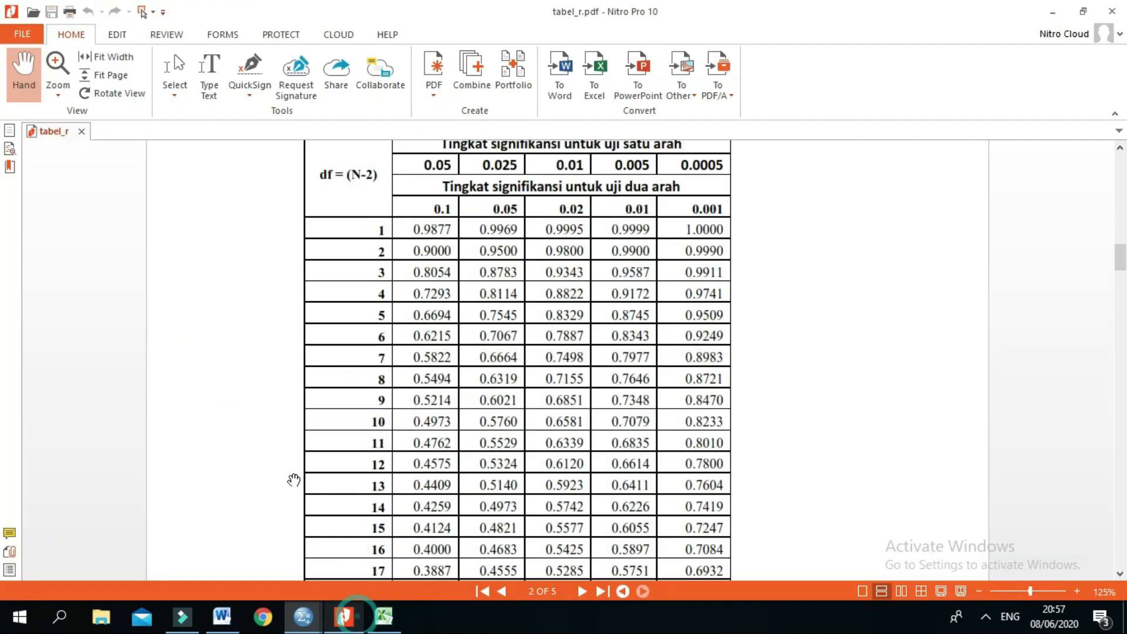
scroll(326, 380, "down", 1)
scroll(326, 380, "down", 4)
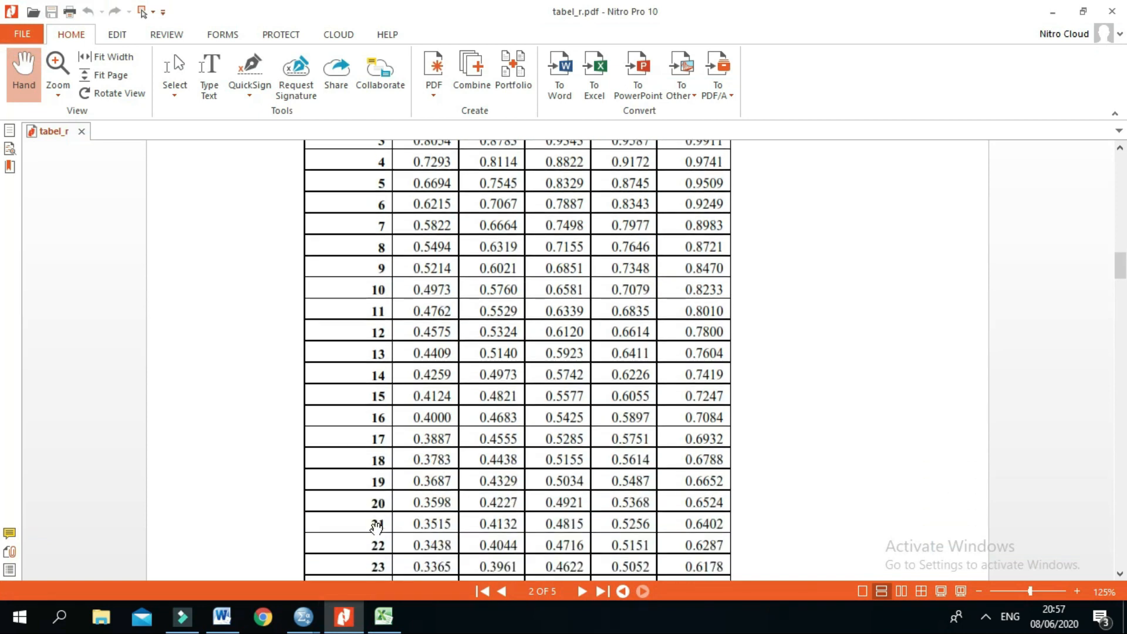
scroll(494, 528, "up", 6)
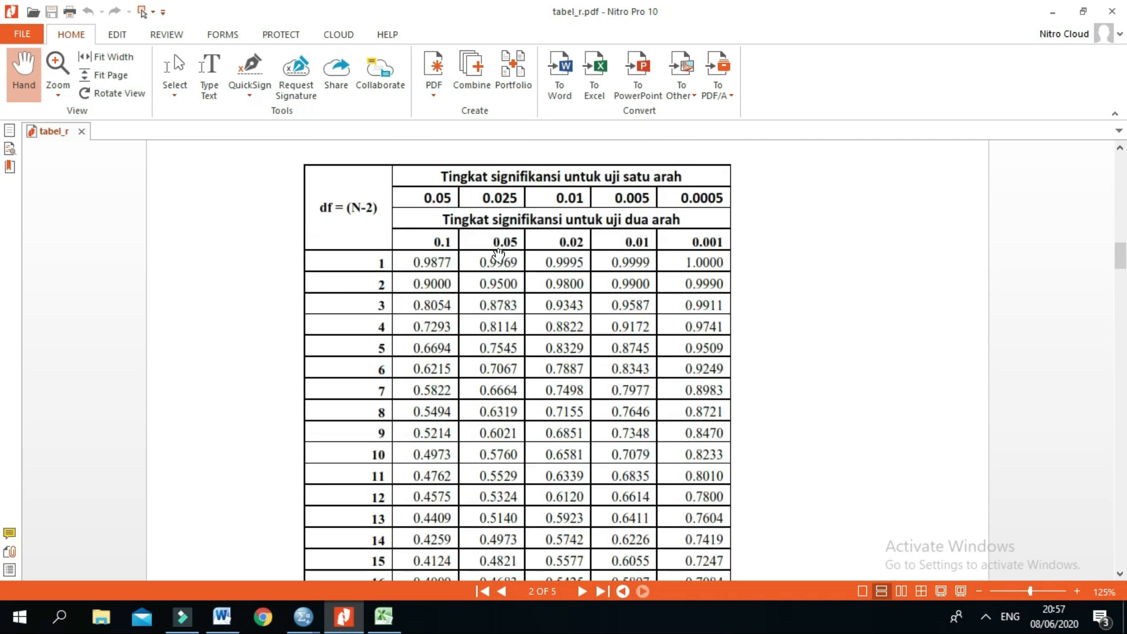
scroll(496, 261, "down", 5)
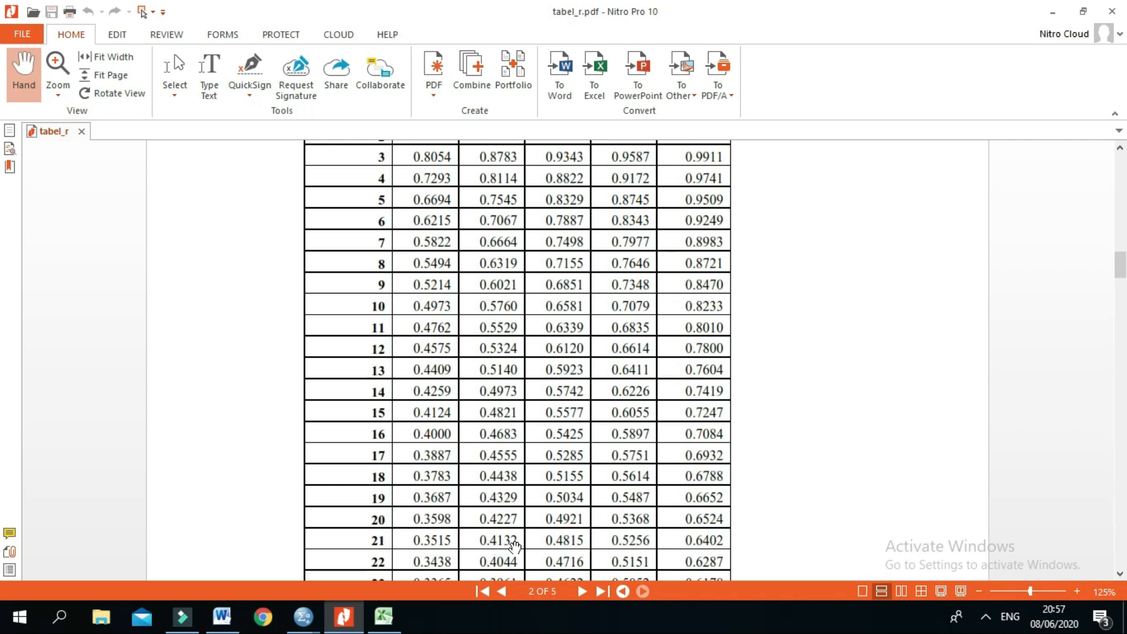
Step: Switch to the Word guide and match the looked-up r value to item 1's r tabel entry in the recap table
left_click(222, 616)
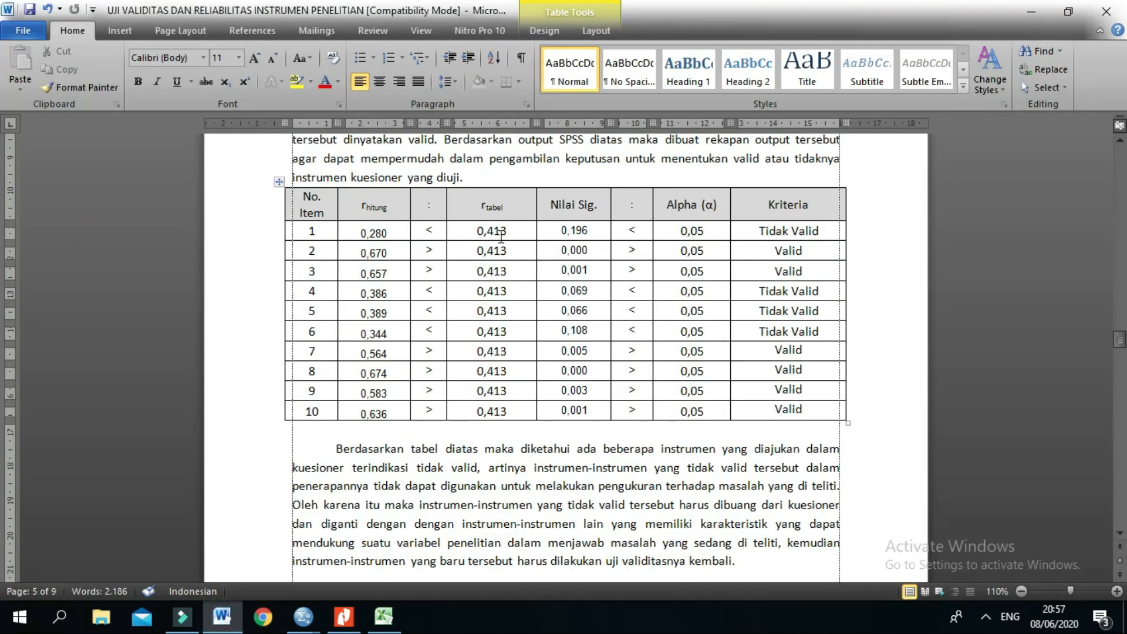
left_click_drag(478, 231, 509, 234)
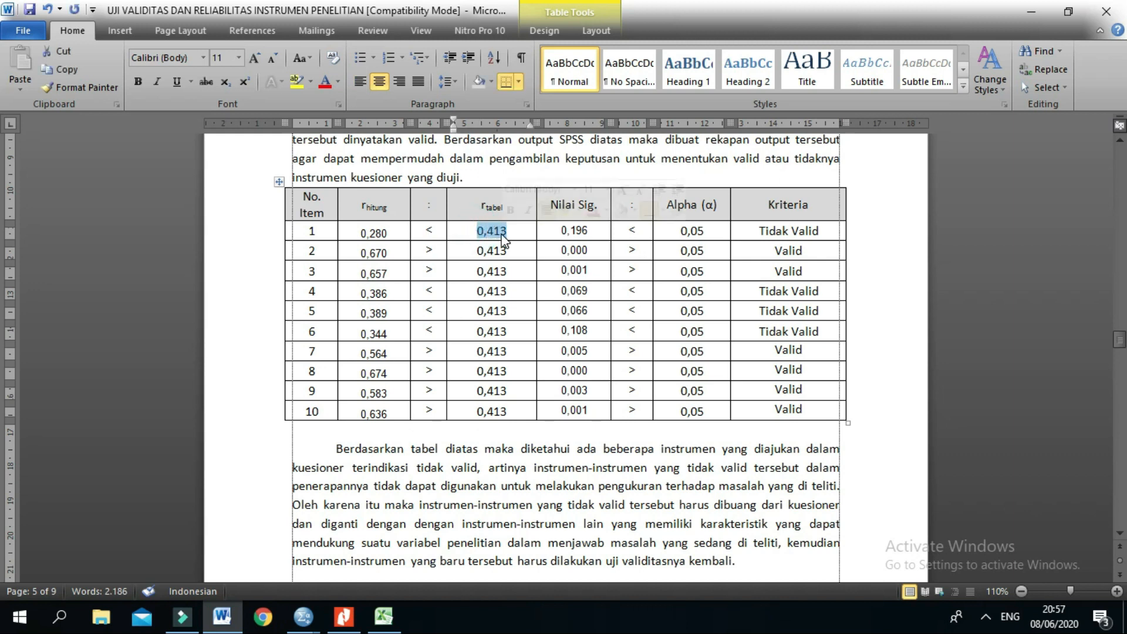
left_click(510, 235)
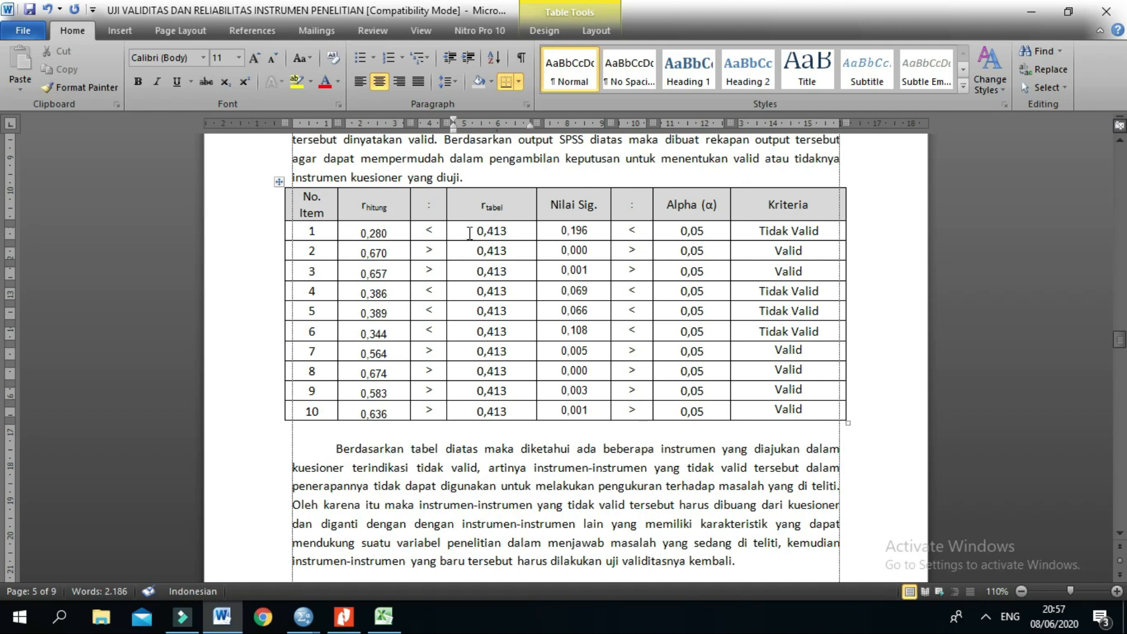
Step: Review the decision rule by comparing the r hitung heading with the r tabel heading and its value in the recap table
double_click(363, 211)
double_click(487, 207)
double_click(374, 208)
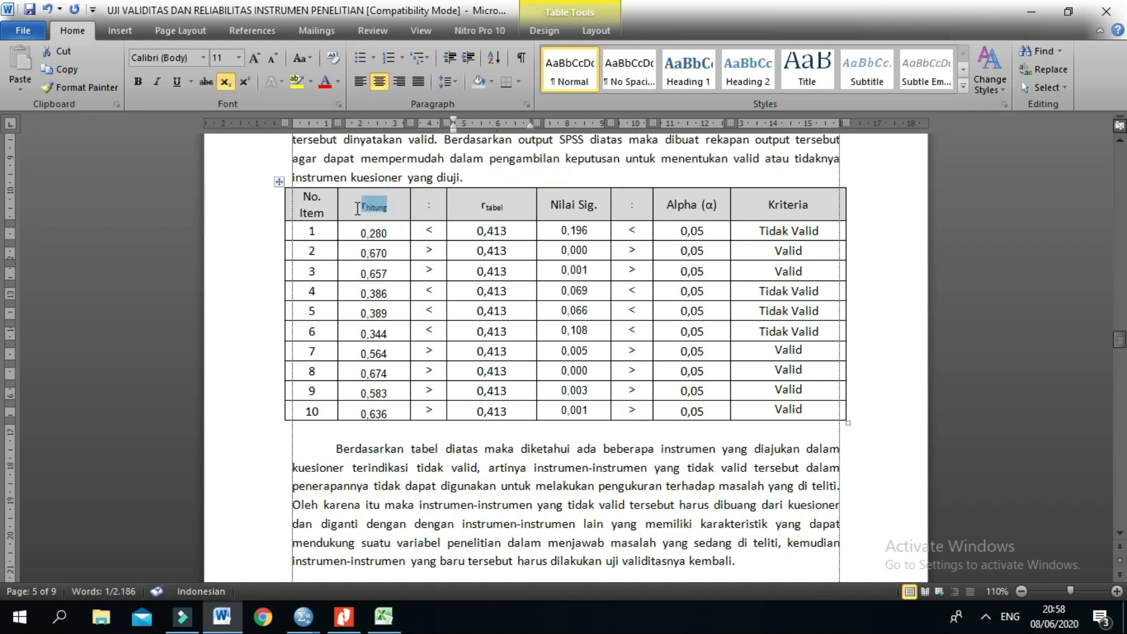
left_click_drag(508, 232, 476, 234)
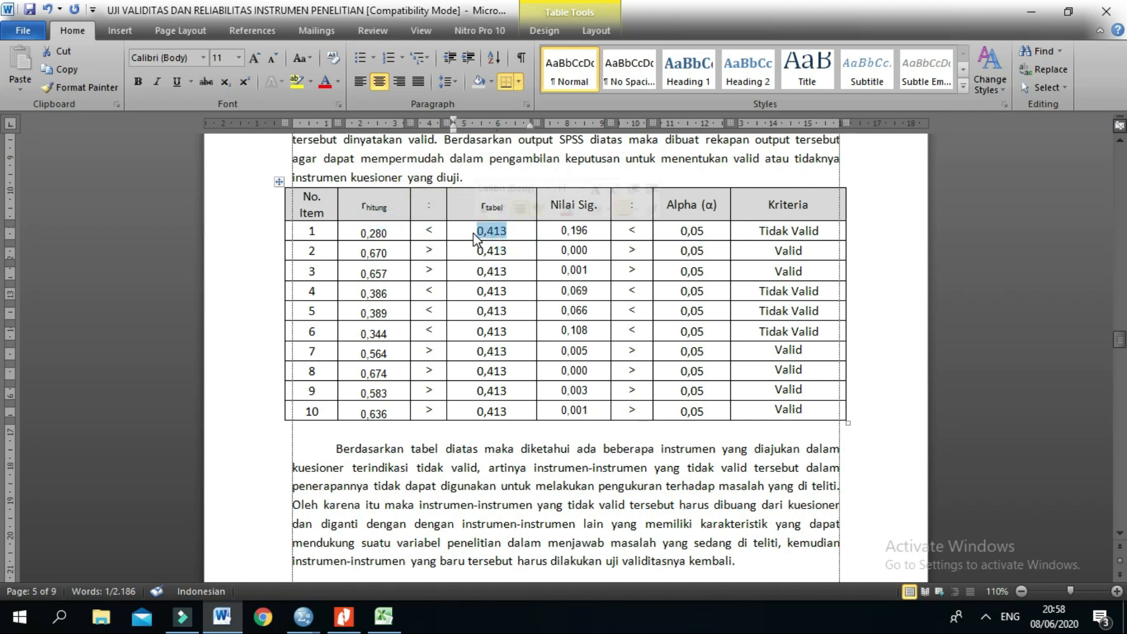
double_click(396, 211)
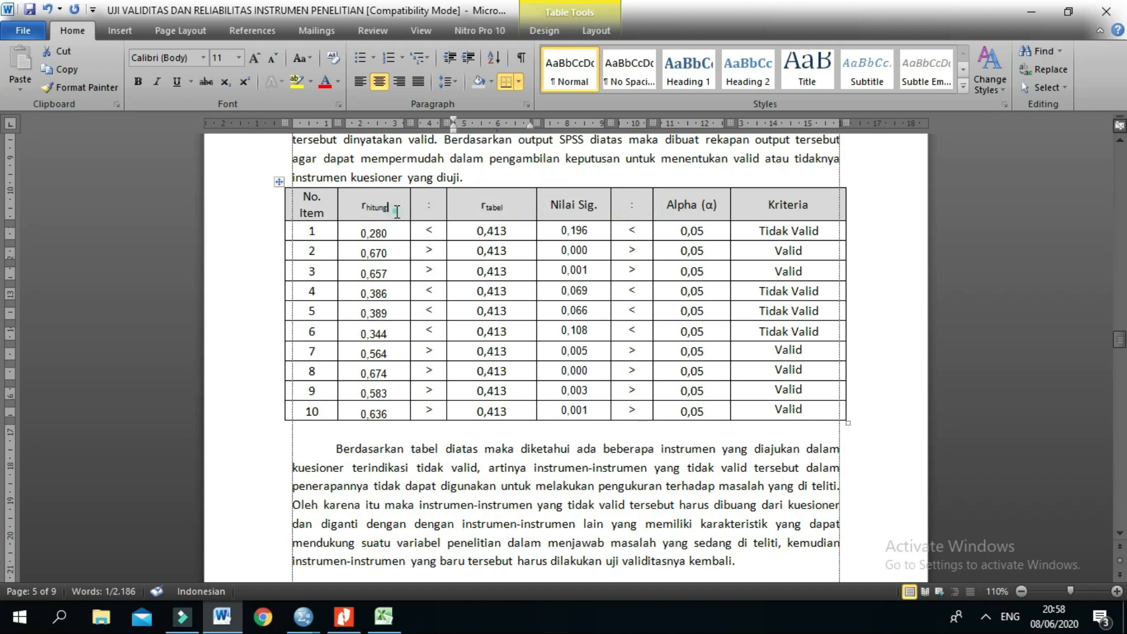
left_click(510, 231)
double_click(508, 231)
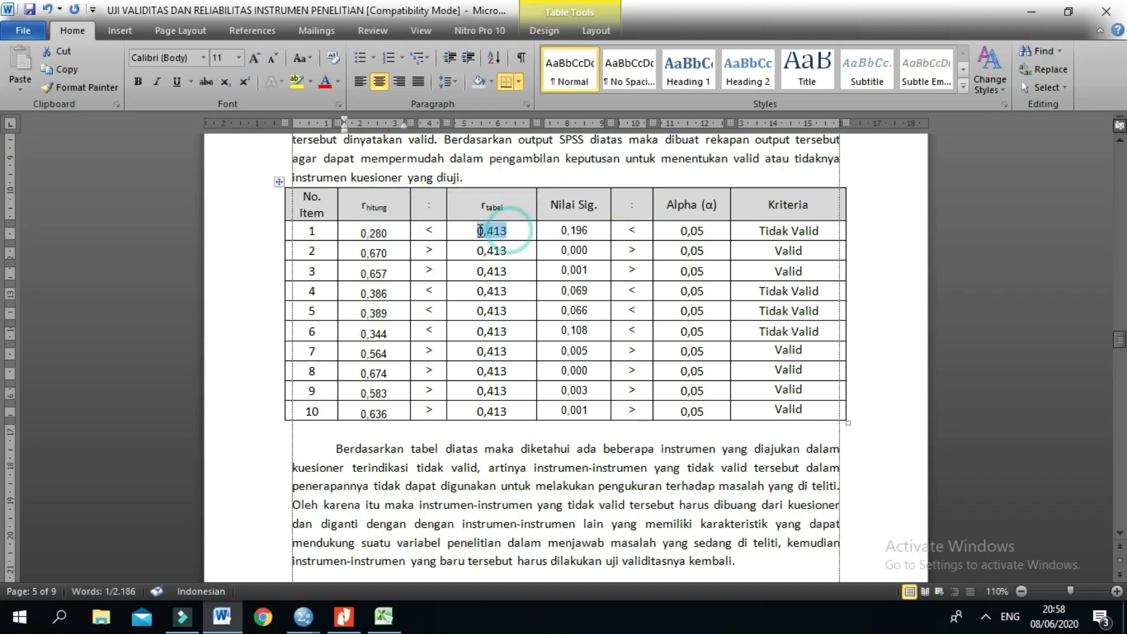
Step: Compare item 1's r hitung with its r tabel value and check its Kriteria verdict
left_click_drag(390, 233, 361, 233)
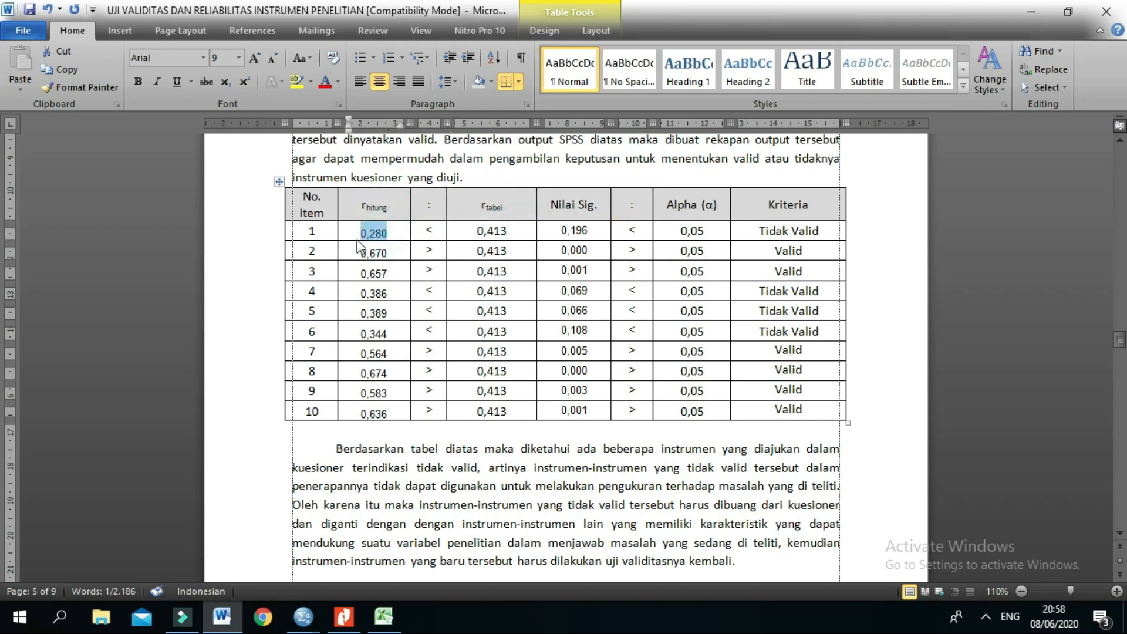
left_click(364, 238)
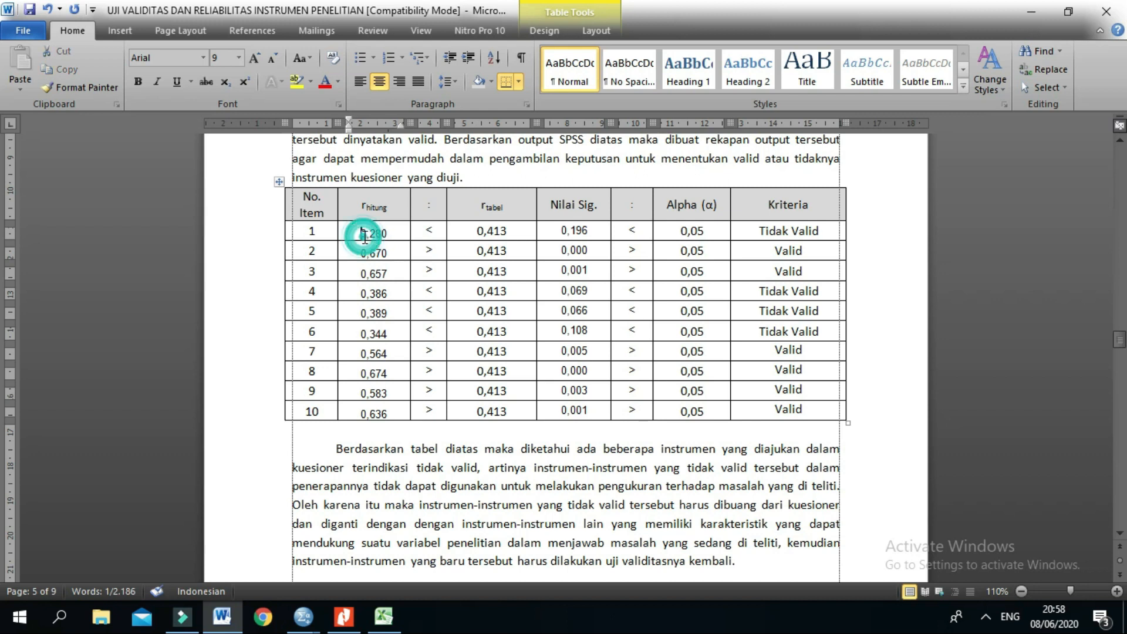
left_click_drag(363, 235, 386, 237)
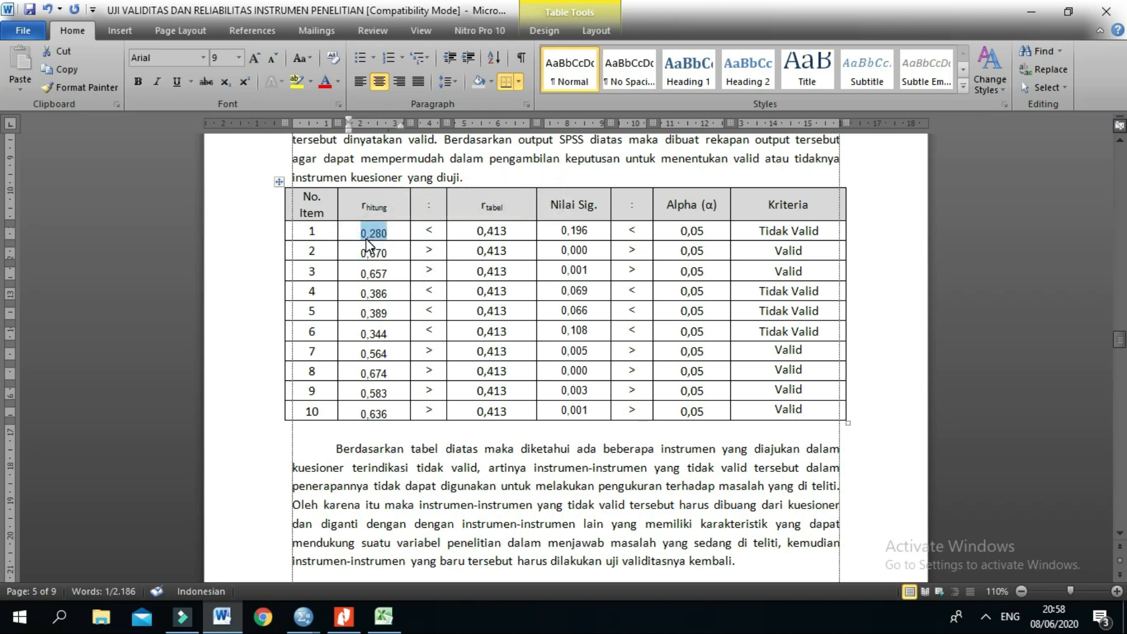
left_click(386, 238)
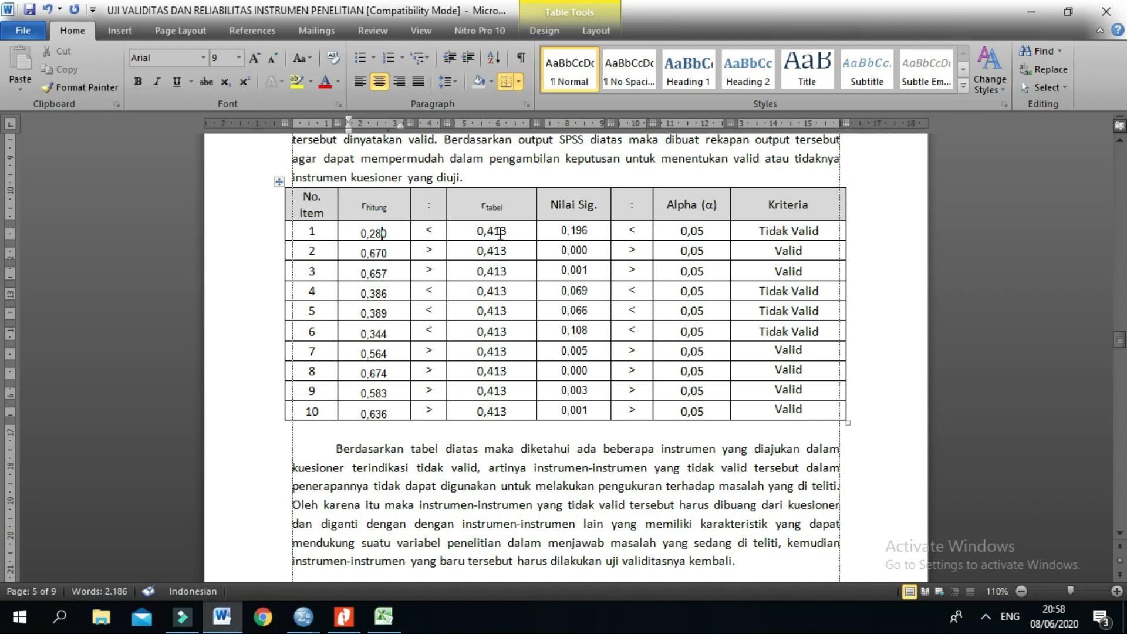
left_click_drag(759, 233, 821, 228)
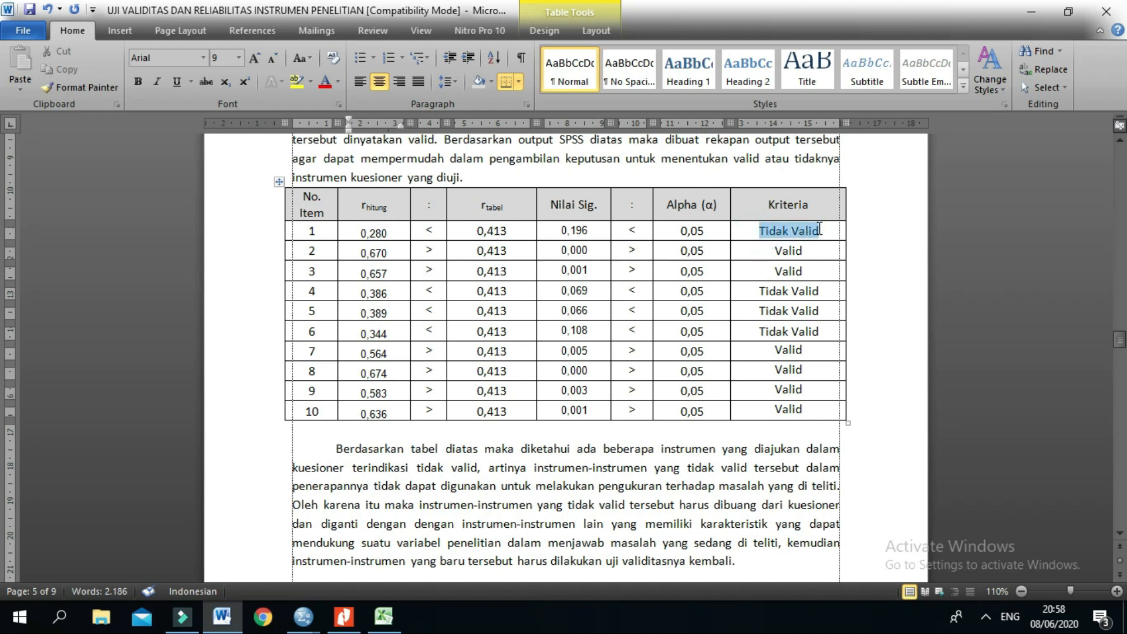
left_click(820, 229)
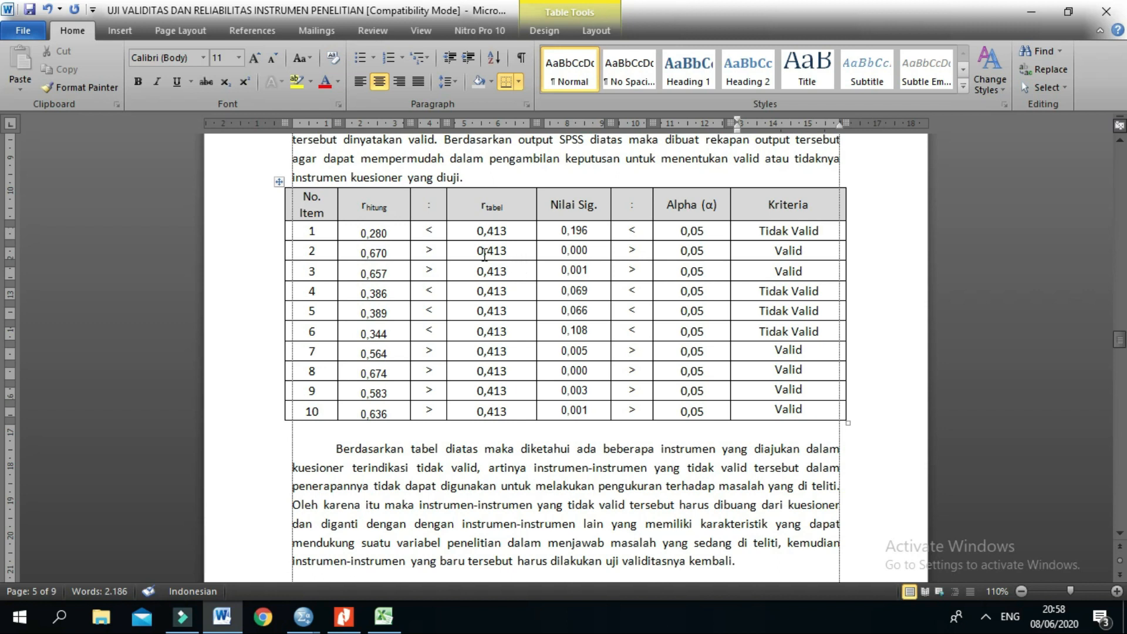
Step: Check the Kriteria verdicts of items 2 and 3 against their r hitung and r tabel values
double_click(783, 251)
left_click(774, 272)
double_click(774, 271)
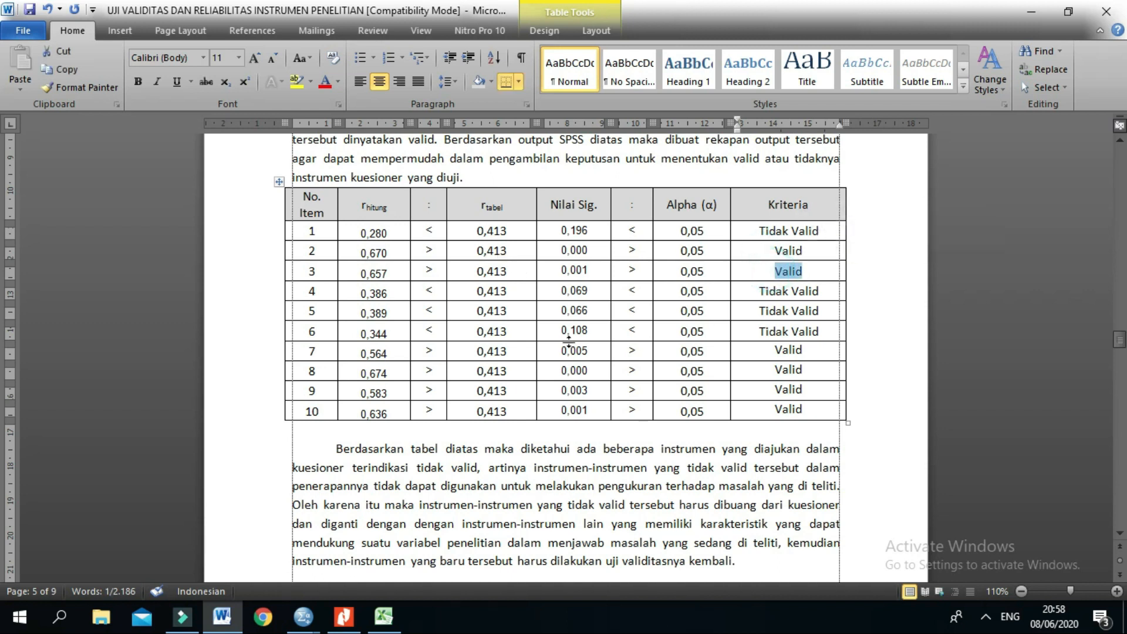
Step: Compare the r hitung values of items 4 to 6 with r tabel and check their Kriteria verdicts
left_click(360, 293)
left_click(360, 313)
left_click(361, 333)
left_click_drag(773, 297, 764, 332)
Step: Compare the r hitung values of items 7 to 10 with r tabel and check their Kriteria verdicts
left_click(359, 352)
left_click(360, 373)
left_click(361, 392)
left_click(355, 411)
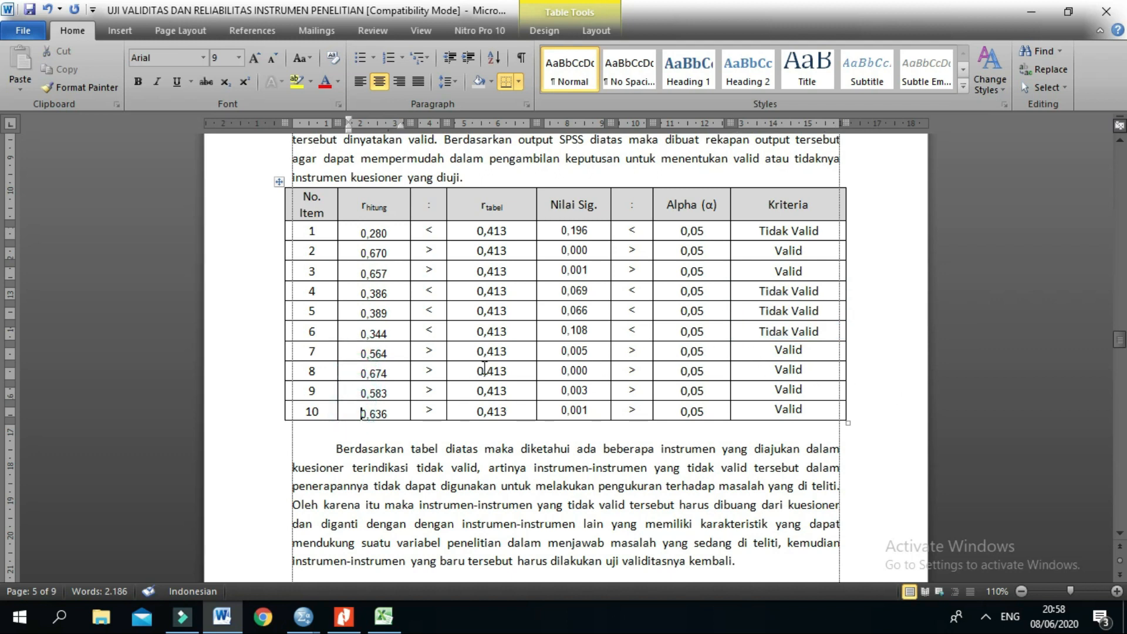
left_click_drag(762, 352, 779, 406)
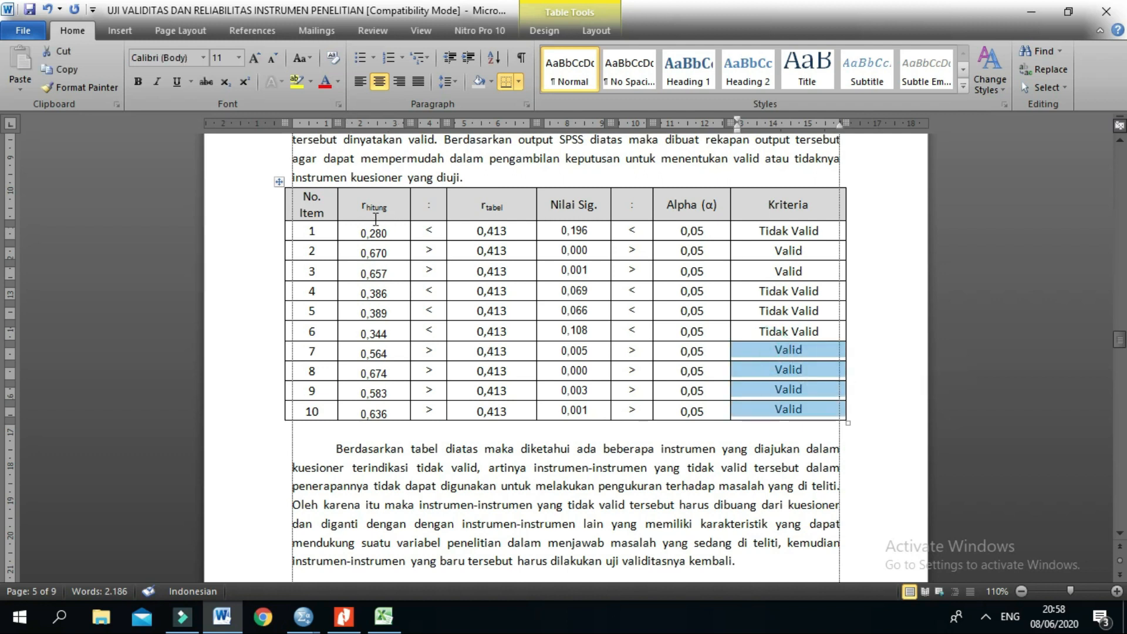
Step: Review the r hitung, Nilai Sig., Alpha and r tabel columns of the recap table as the two ways of judging validity
left_click_drag(369, 203, 368, 412)
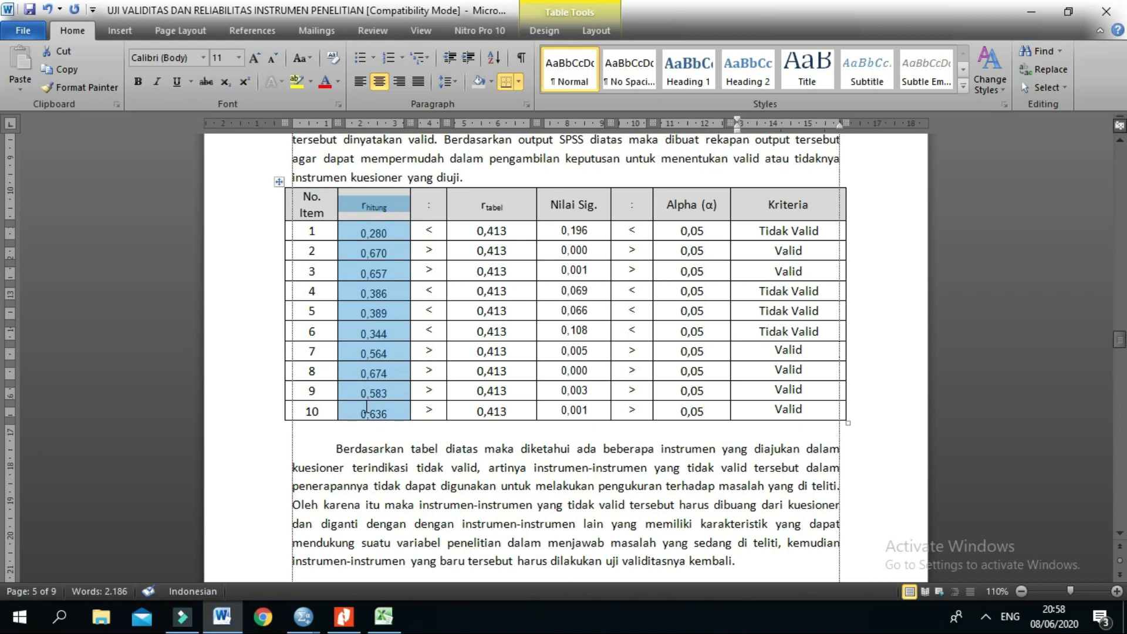
left_click(577, 265)
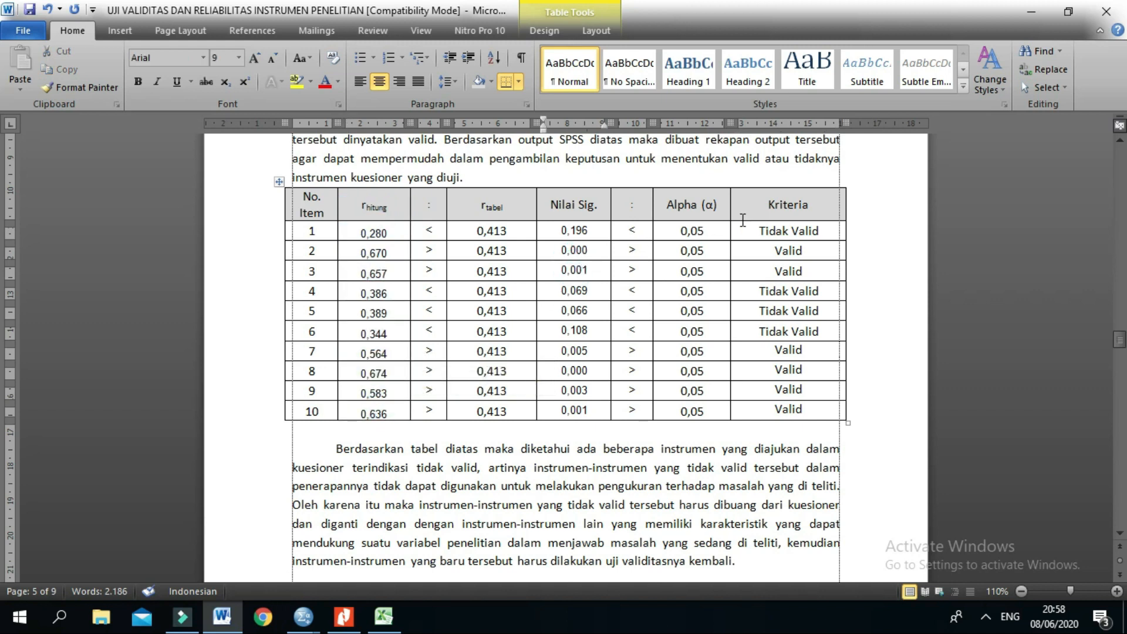
left_click_drag(546, 202, 578, 410)
left_click_drag(687, 232, 700, 411)
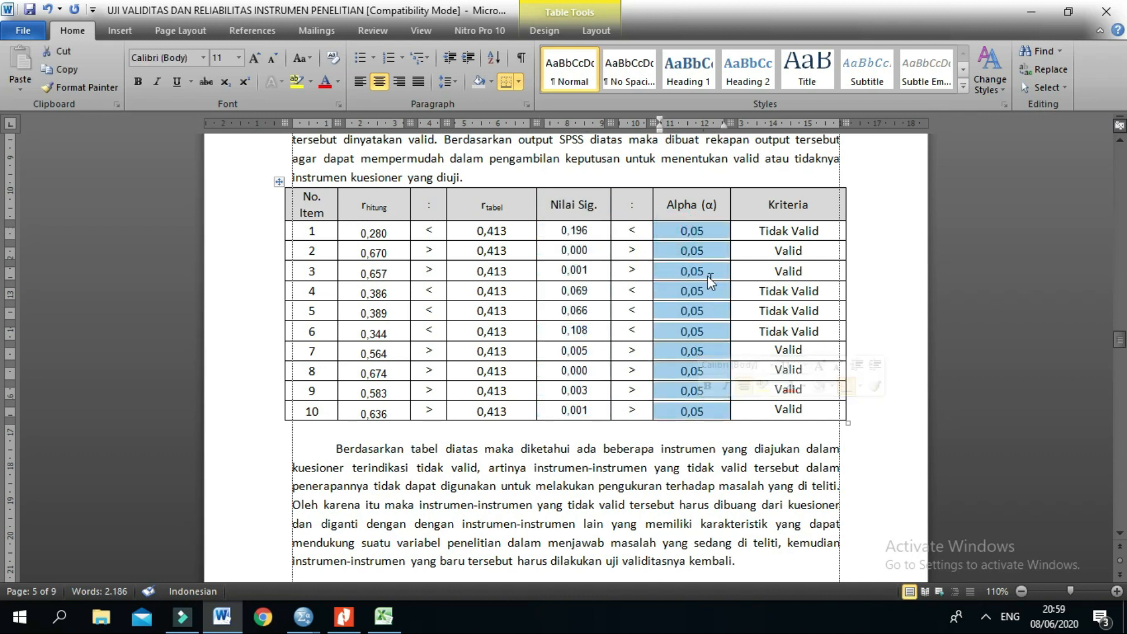
left_click(699, 251)
left_click_drag(504, 233, 489, 411)
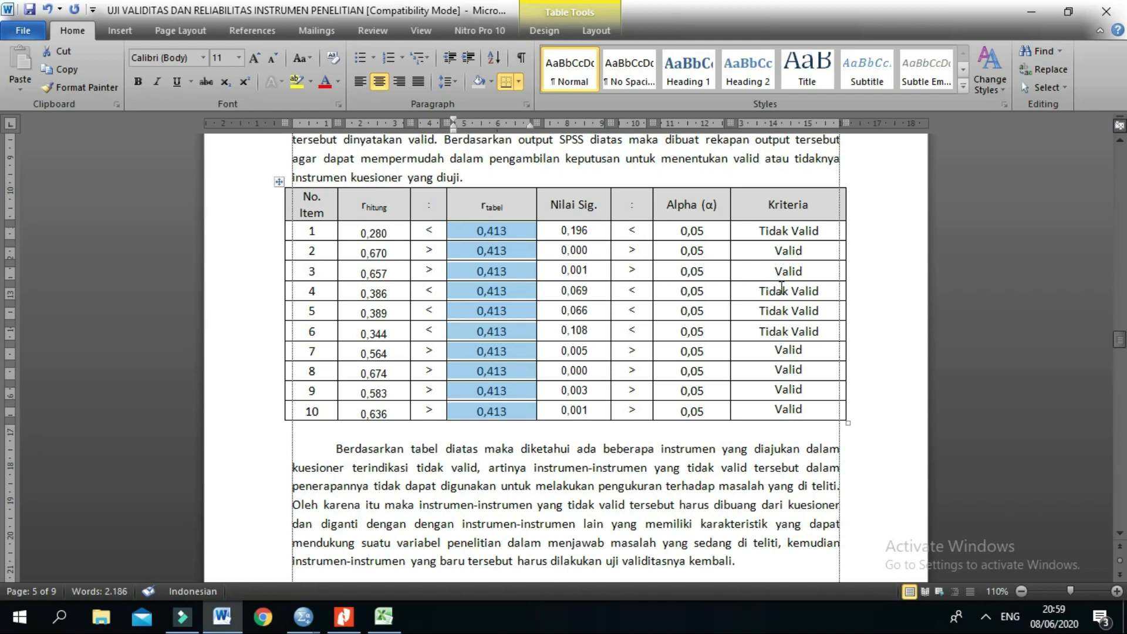
Step: Examine the Sig. (2-tailed) value of X1.1 against Total_X1 in the Correlations table above the analysis section
scroll(826, 282, "up", 10)
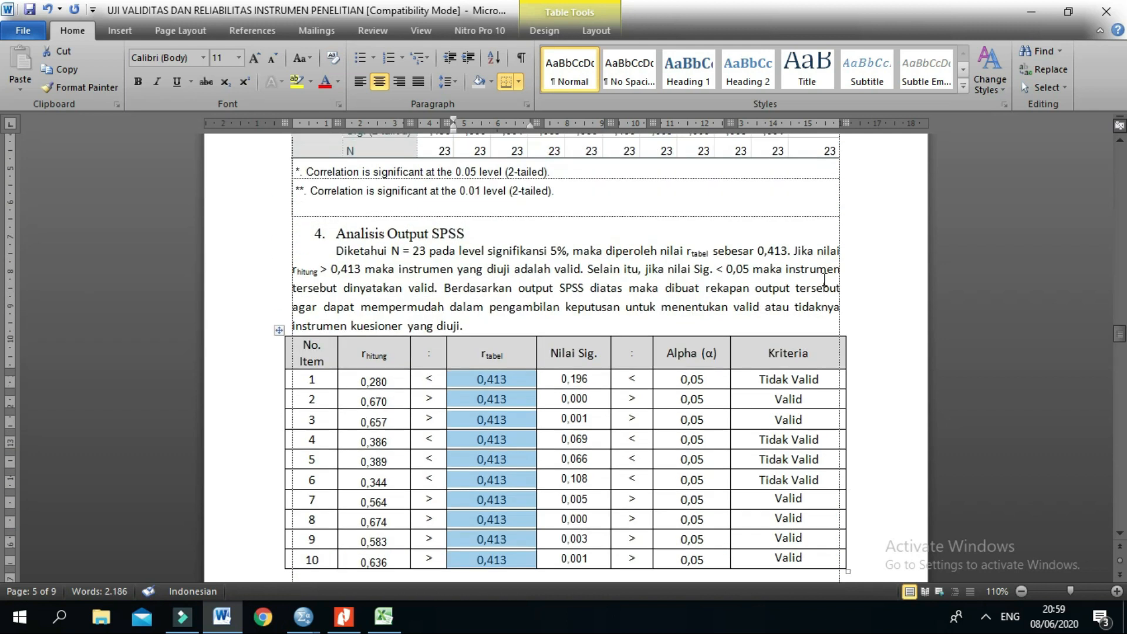
scroll(823, 278, "up", 9)
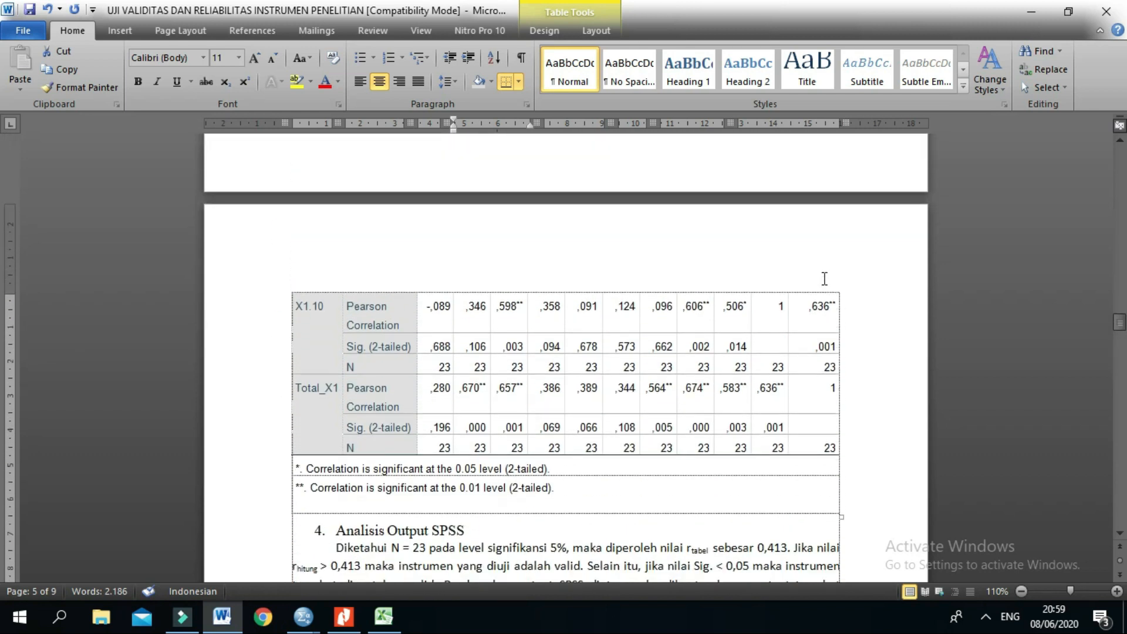
scroll(833, 267, "up", 12)
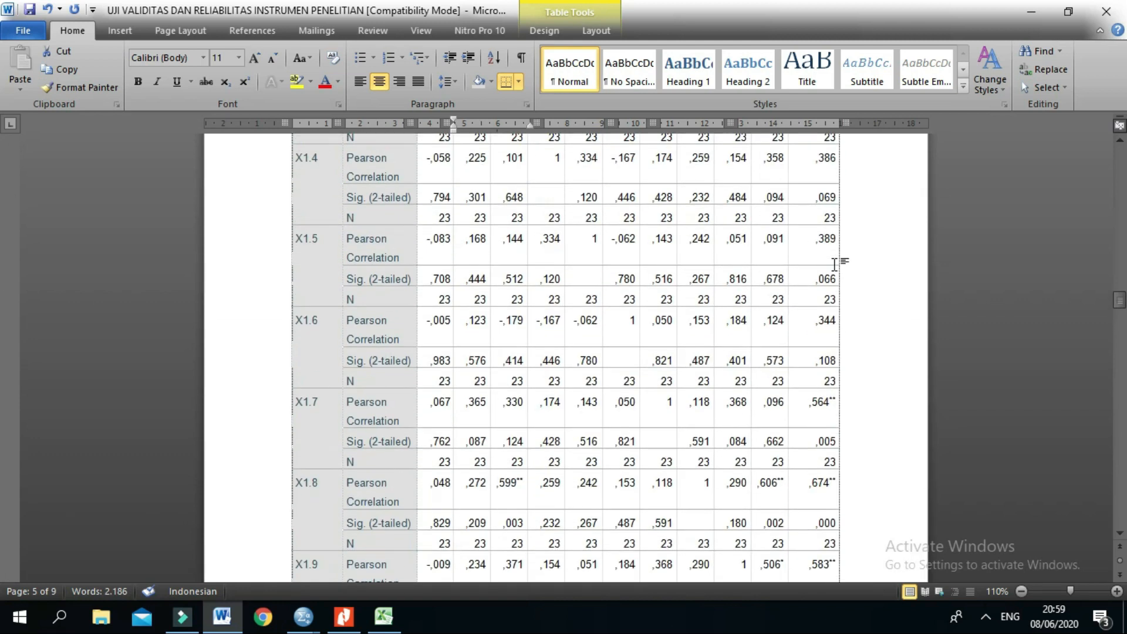
scroll(838, 263, "up", 3)
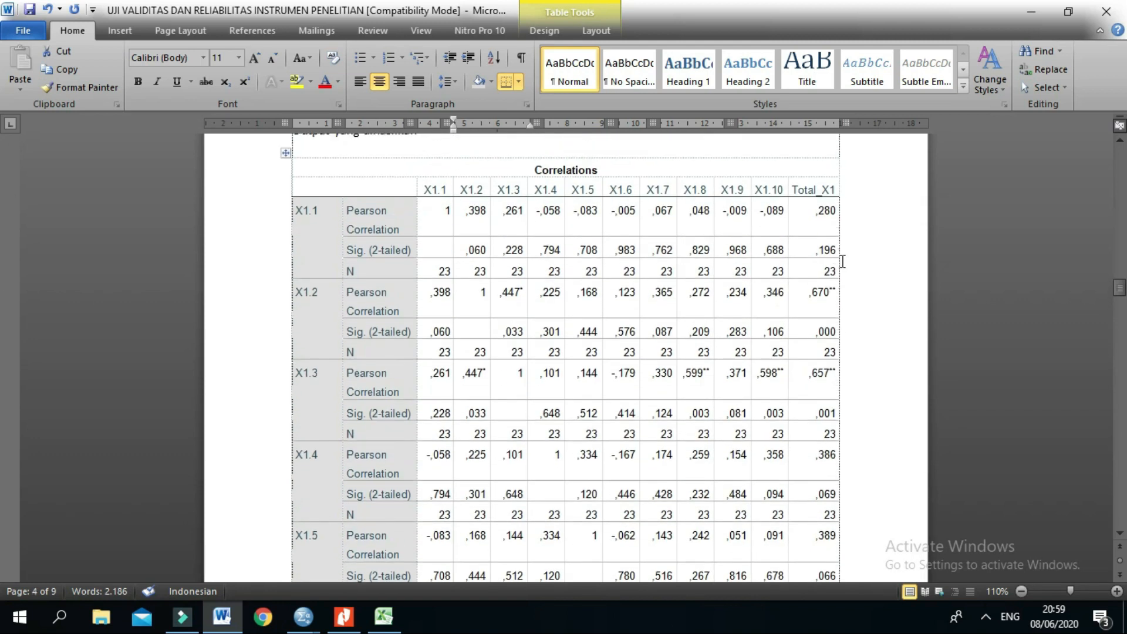
scroll(646, 261, "up", 1)
left_click_drag(372, 238, 356, 235)
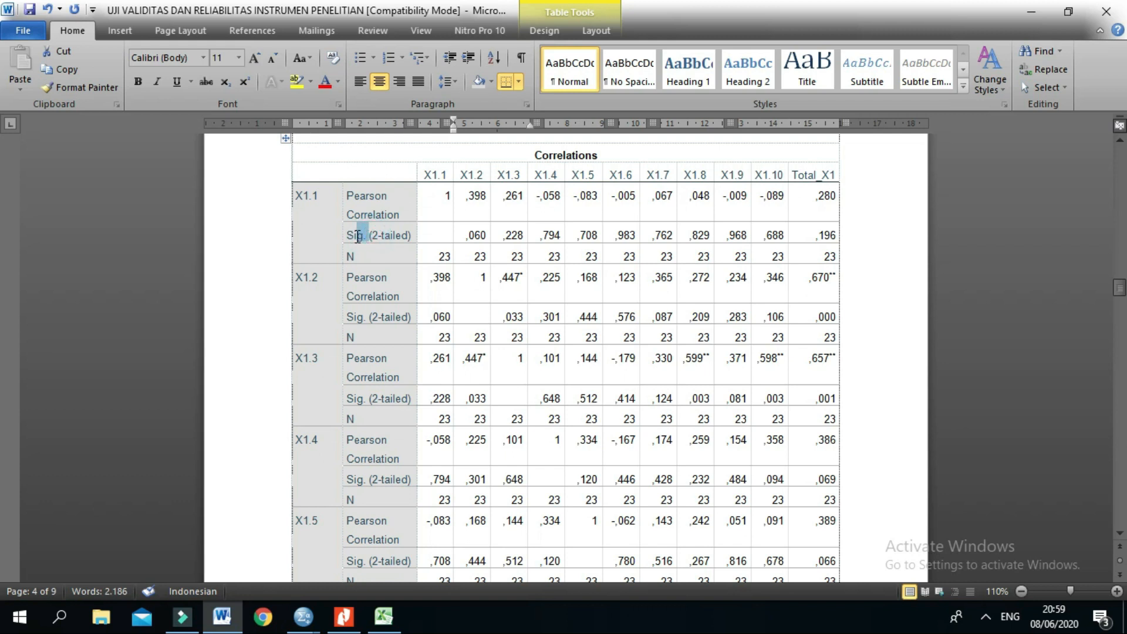
left_click_drag(806, 237, 836, 237)
left_click(824, 242)
scroll(825, 242, "down", 12)
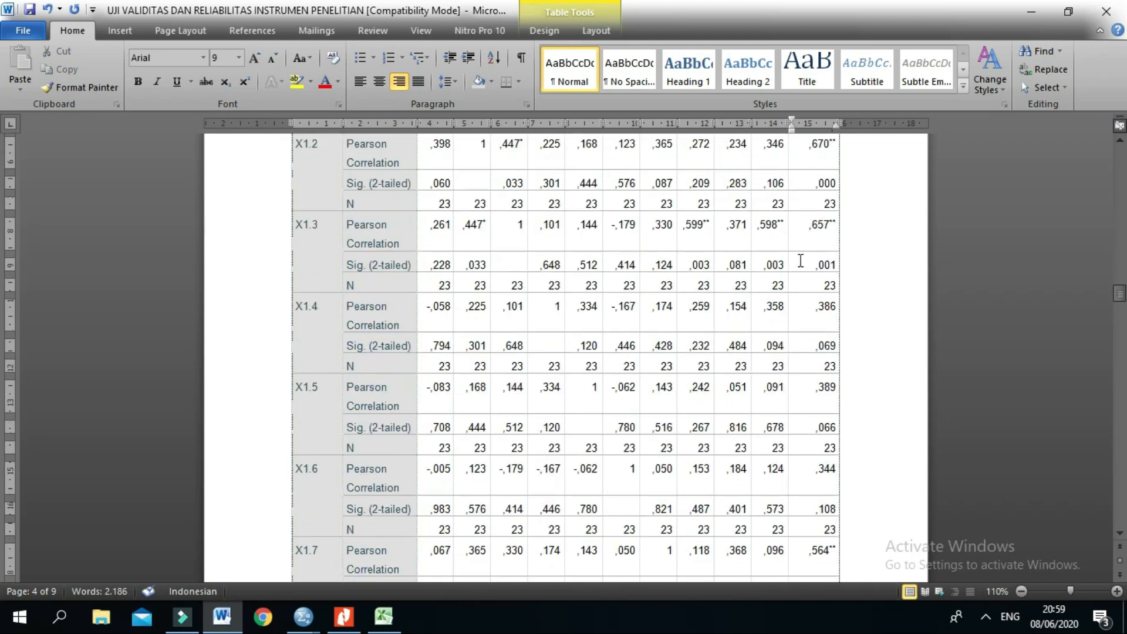
scroll(769, 298, "down", 6)
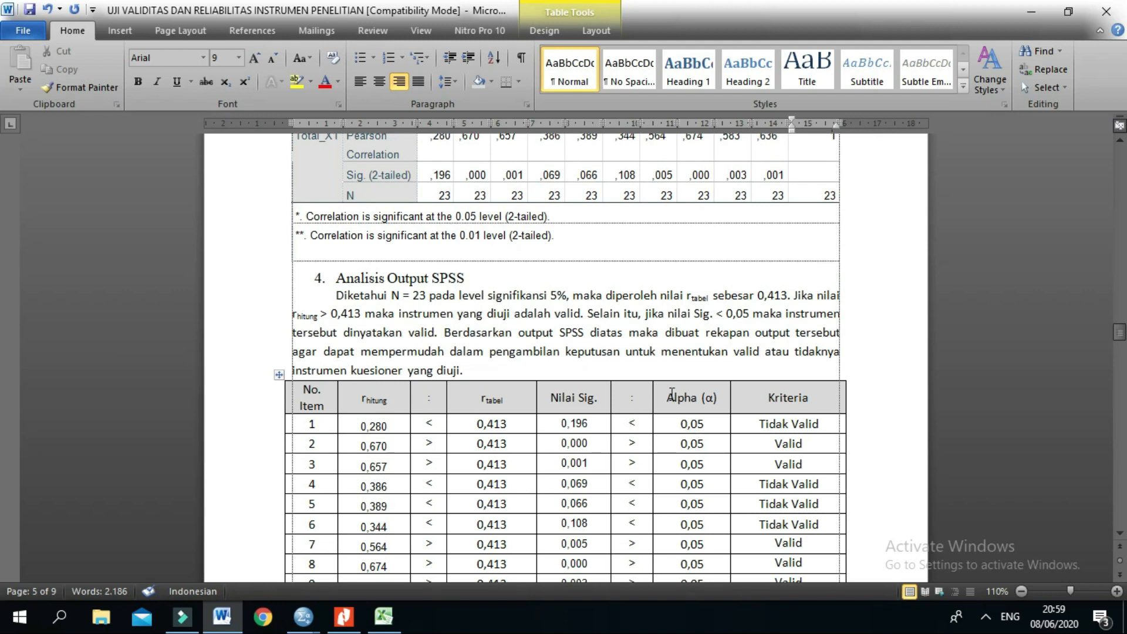
Step: Match the Sig. (2-tailed) value of X1.10 under Total_X1 with item 10's Nilai Sig. in the recap table
scroll(581, 376, "up", 3)
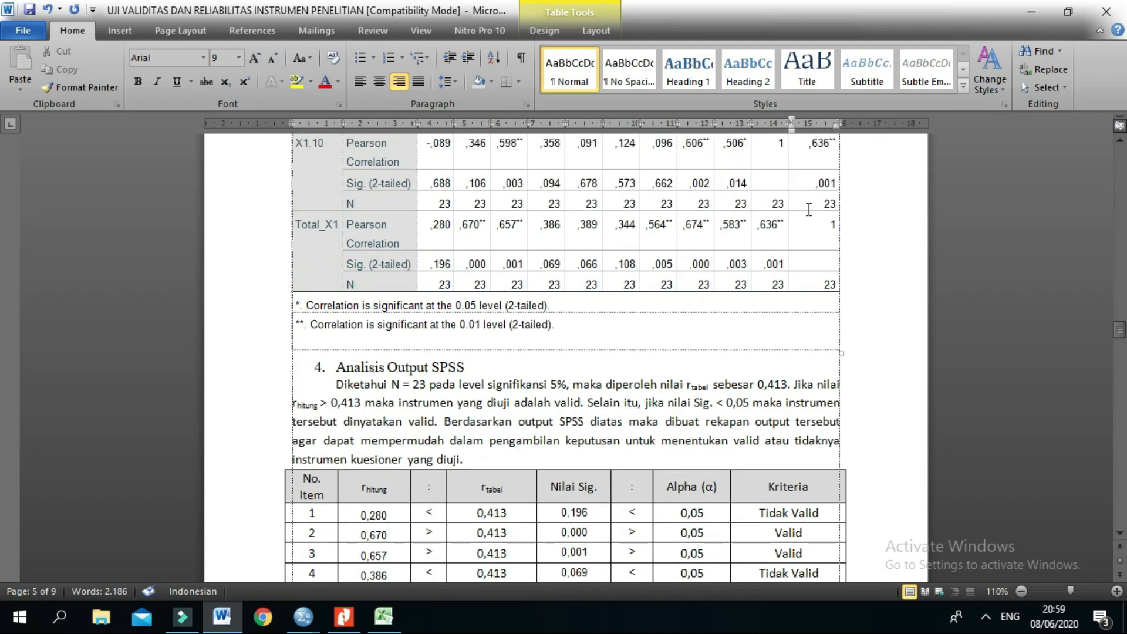
scroll(811, 206, "up", 1)
double_click(813, 198)
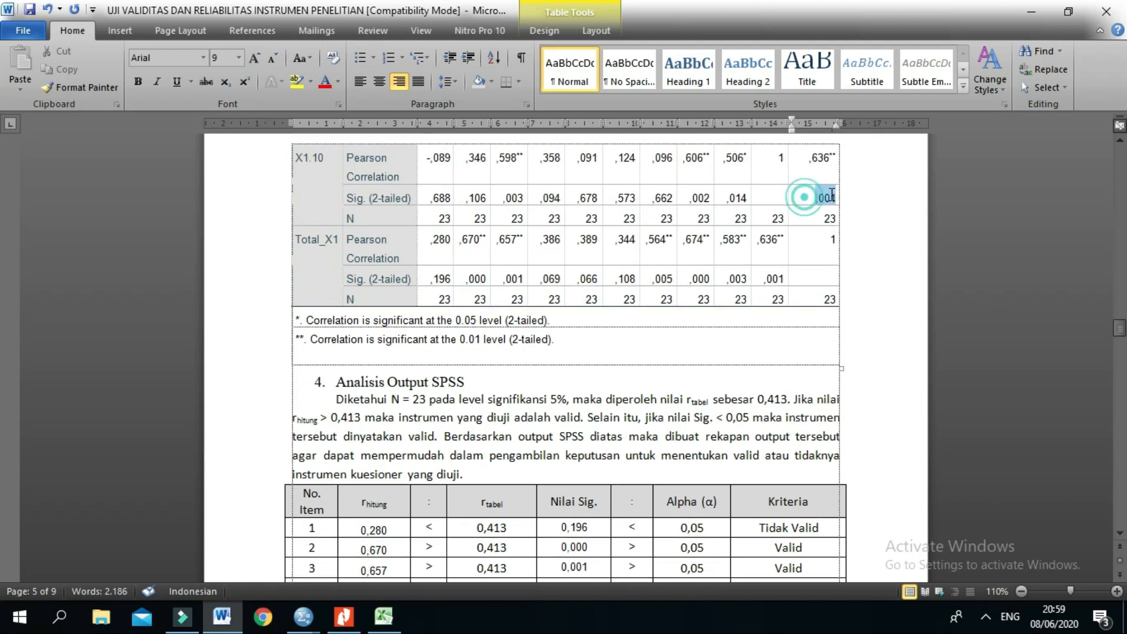
scroll(788, 315, "down", 8)
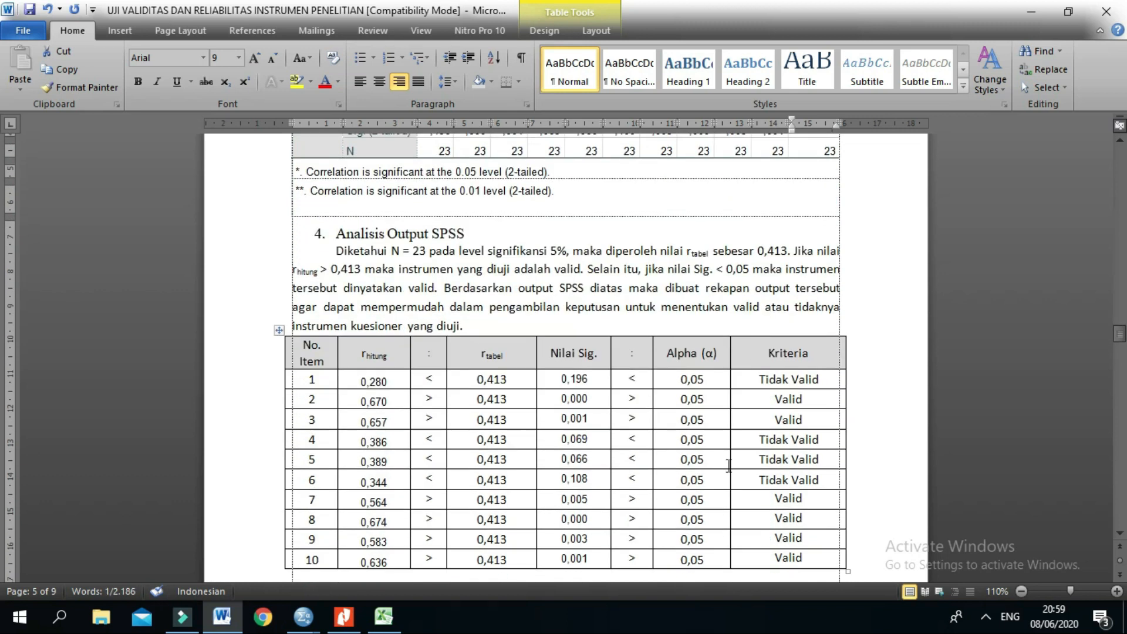
left_click_drag(561, 485, 588, 485)
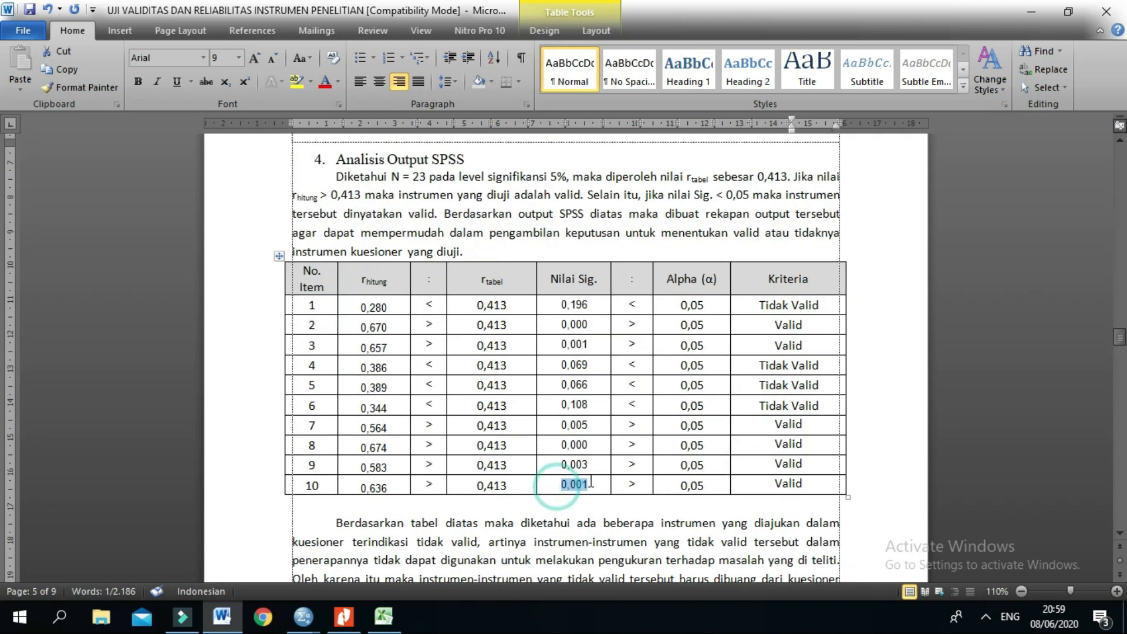
Step: Correct the comparison signs between Nilai Sig. and Alpha in the recap table to > for item 1 and < for item 2
left_click(734, 365)
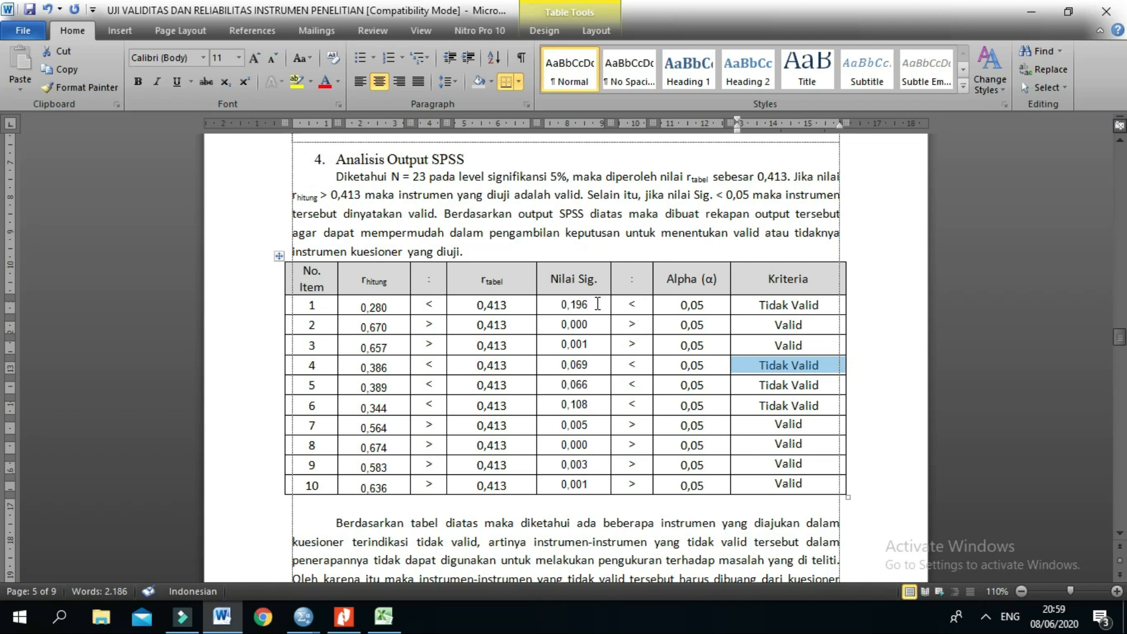
left_click_drag(594, 303, 567, 304)
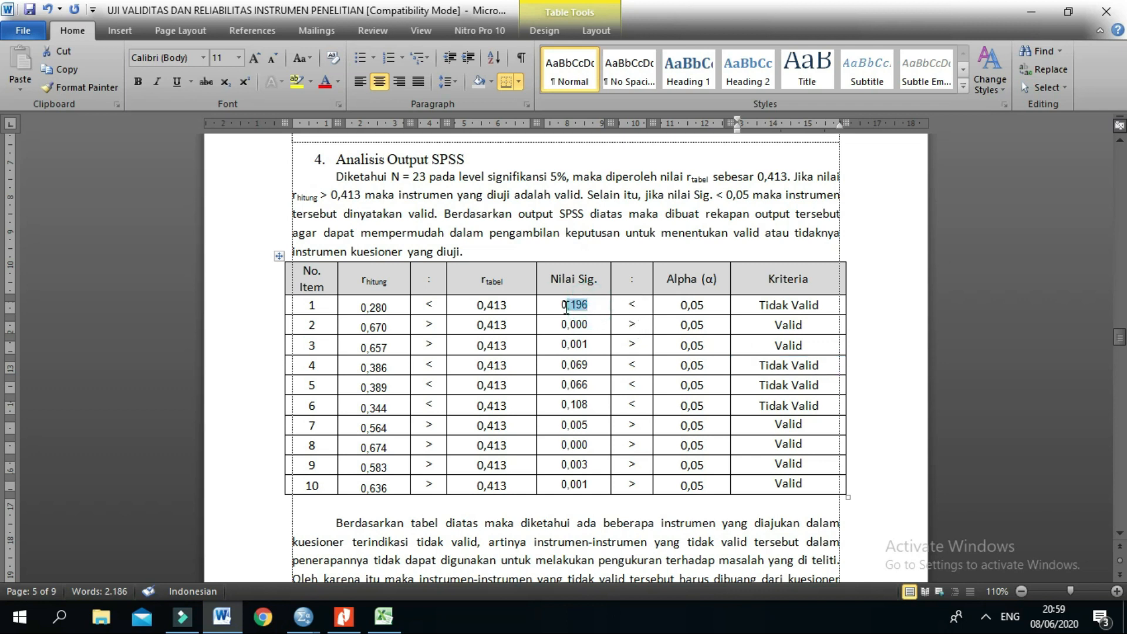
left_click(624, 310)
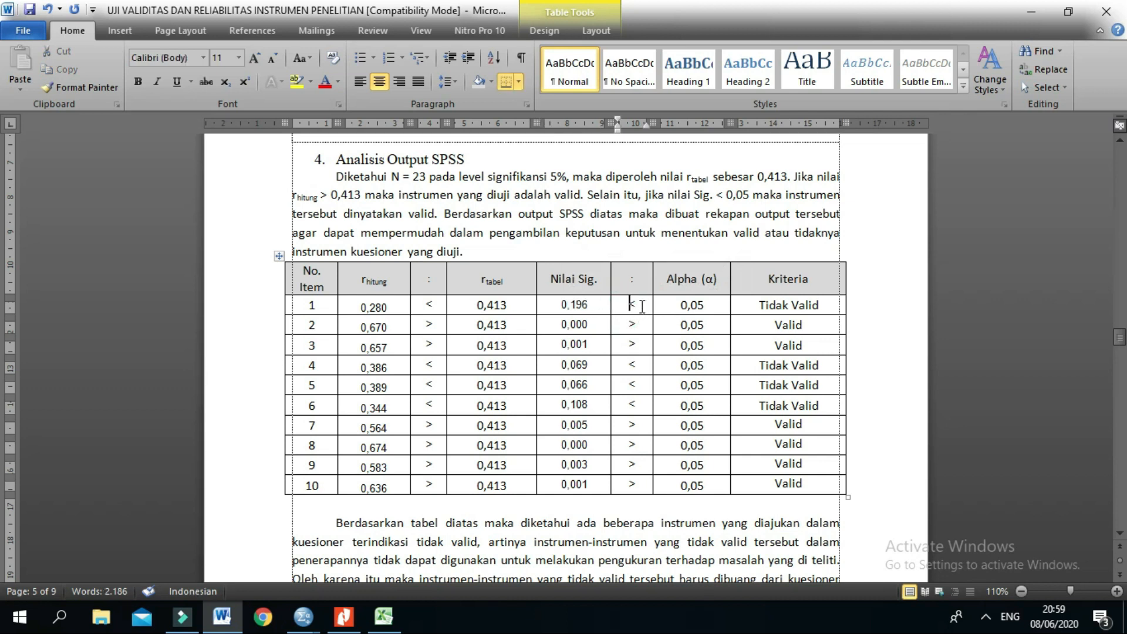
left_click_drag(635, 303, 627, 304)
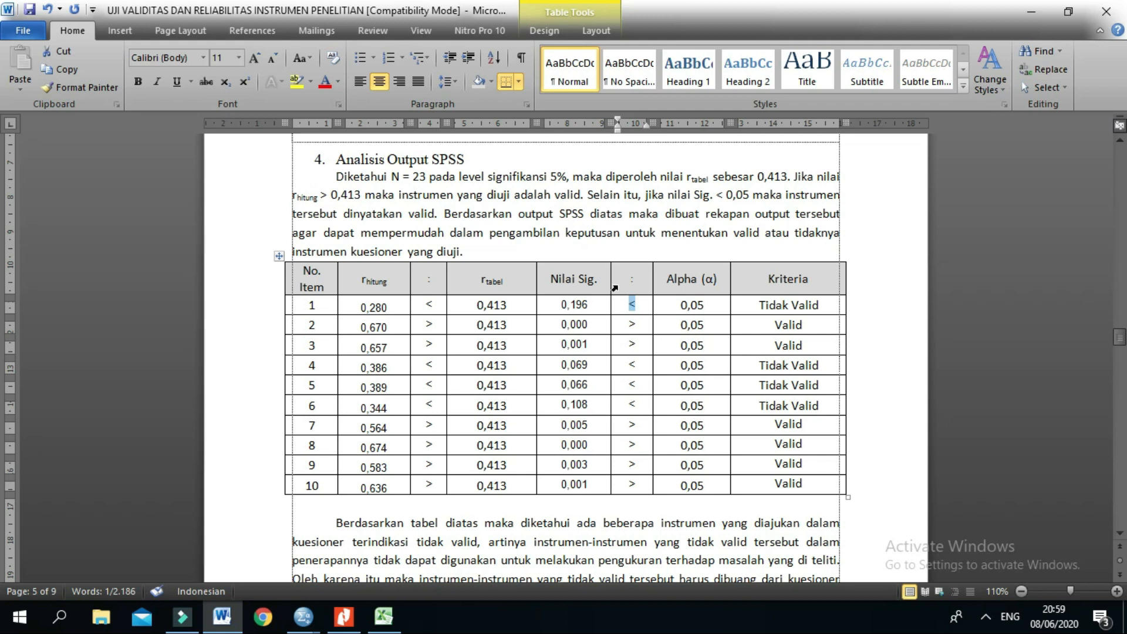
type(">")
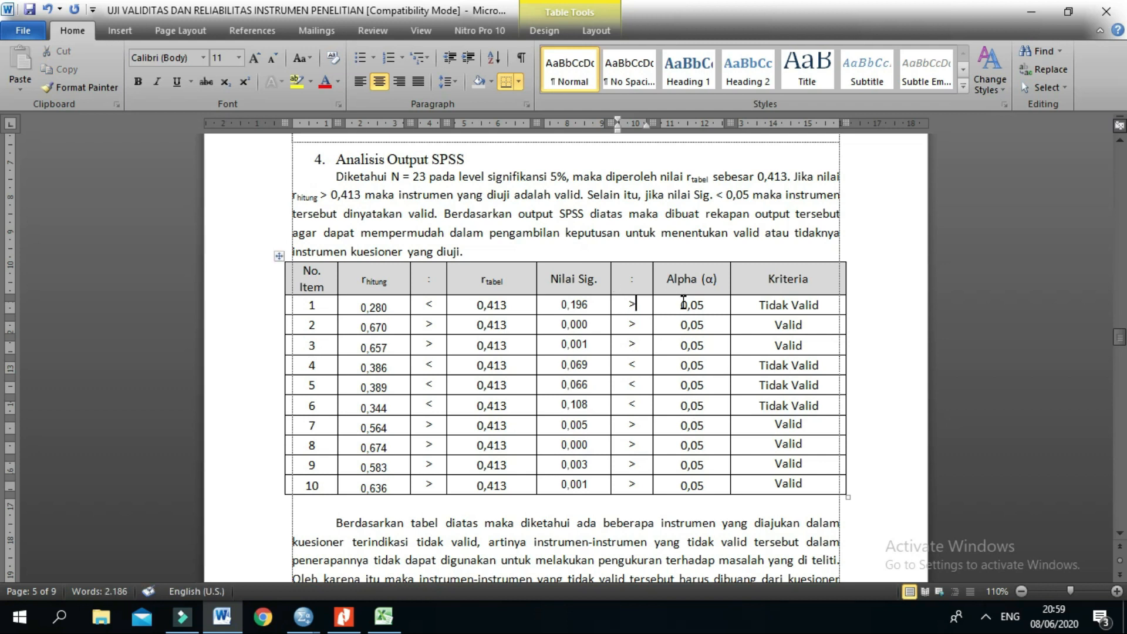
mouse_move(627, 326)
left_mouse_down()
mouse_move(640, 330)
mouse_move(610, 327)
mouse_move(624, 327)
left_mouse_up()
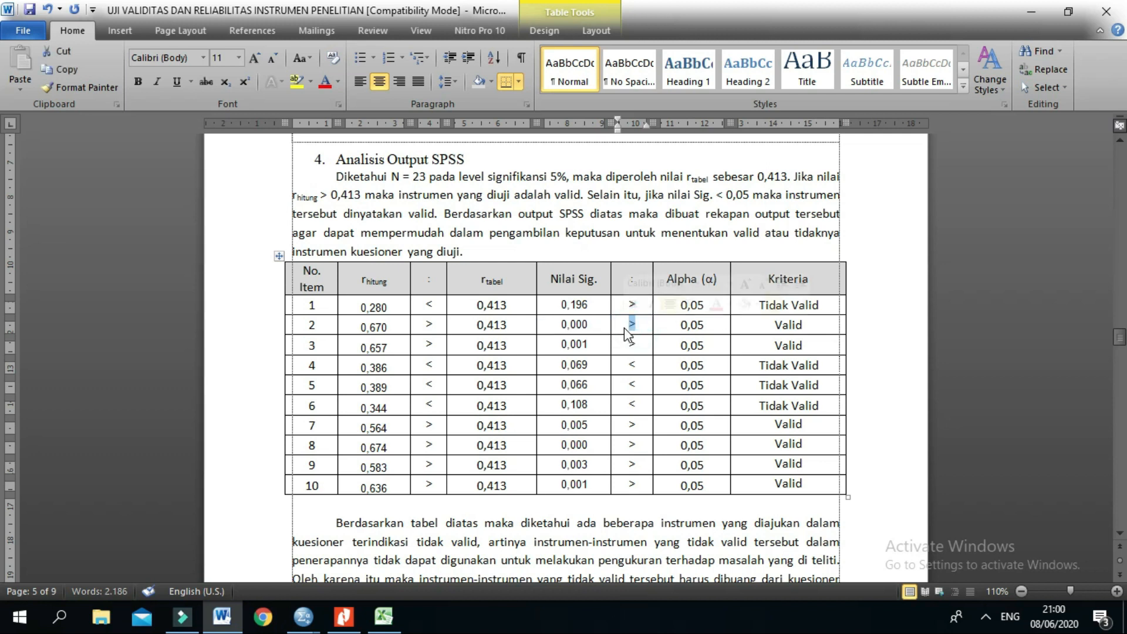
type("<")
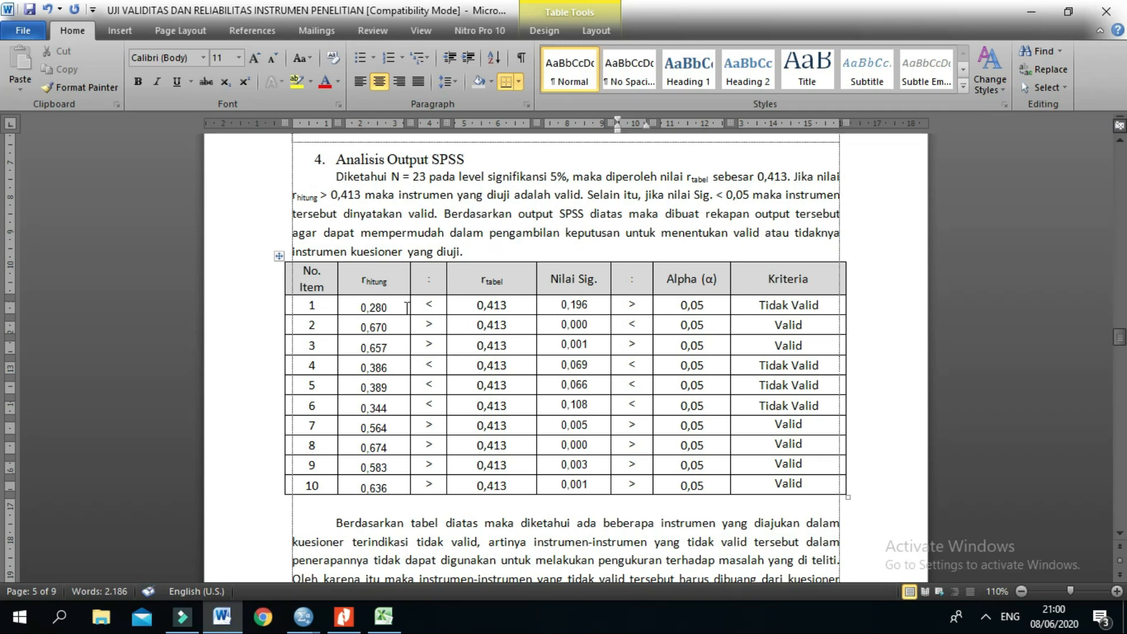
Step: Review the r hitung, r tabel and Nilai Sig. columns of the recap table as alternative validity criteria
left_click_drag(358, 279, 365, 490)
left_click_drag(475, 279, 488, 501)
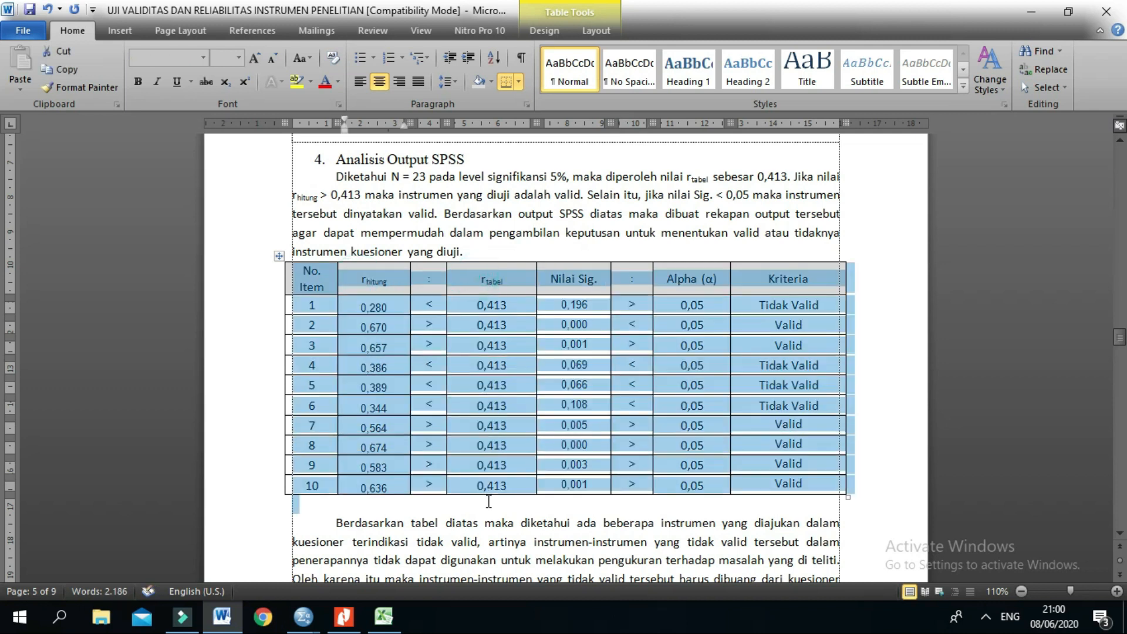
left_click(578, 286)
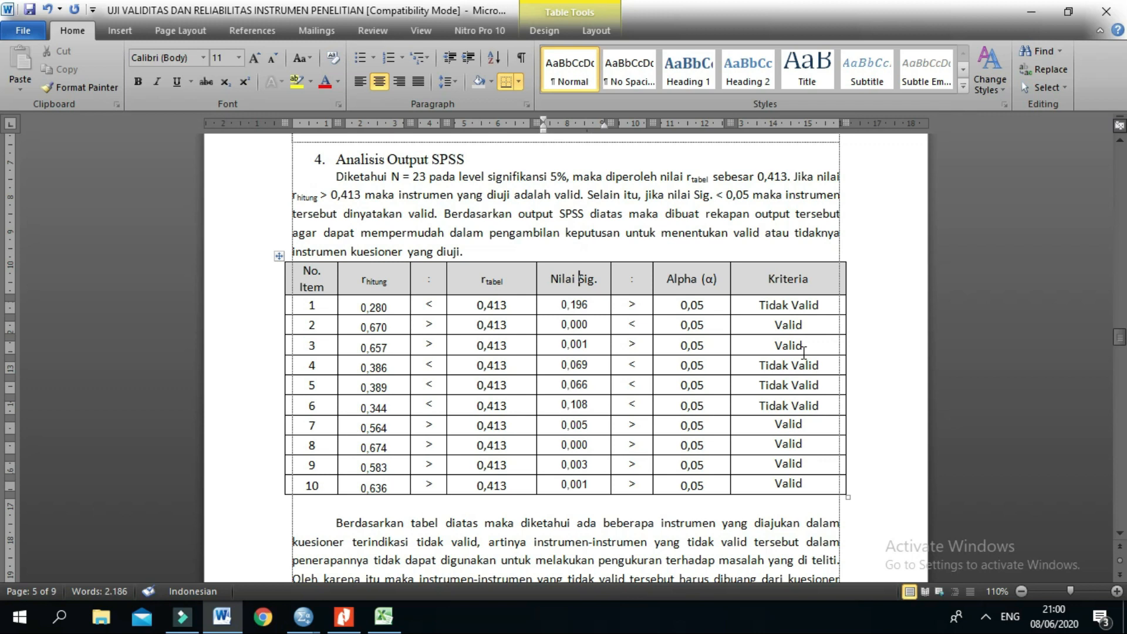
Step: Read the conclusion about invalid items below the recap table and the Uji Reliabilitas introduction up to the Cronbach Alpha section
scroll(803, 352, "down", 1)
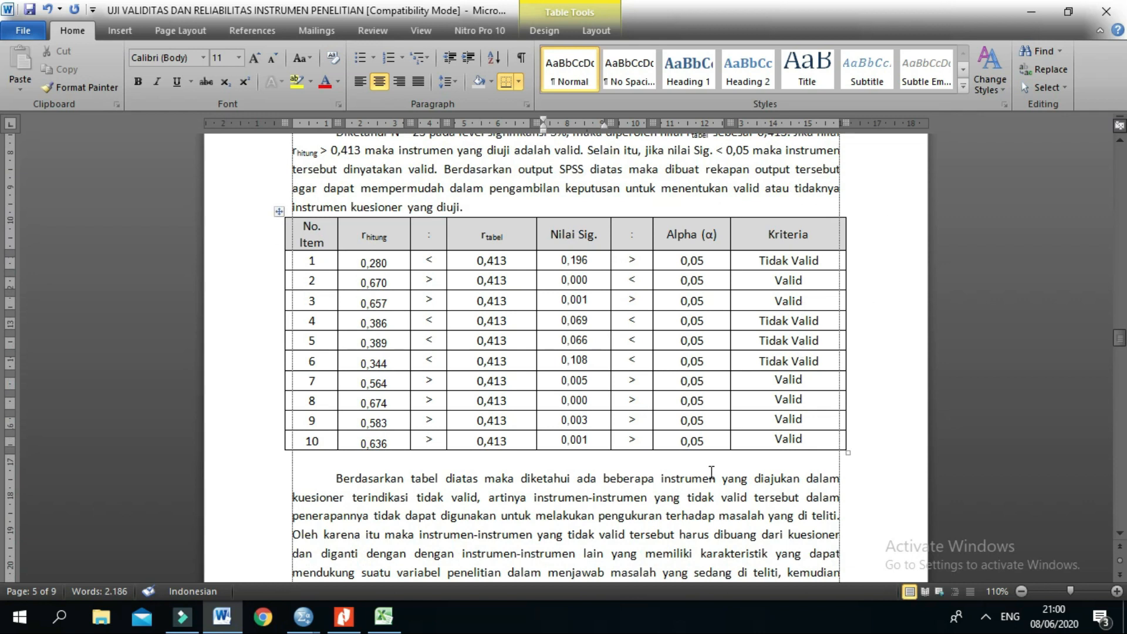
scroll(844, 255, "down", 3)
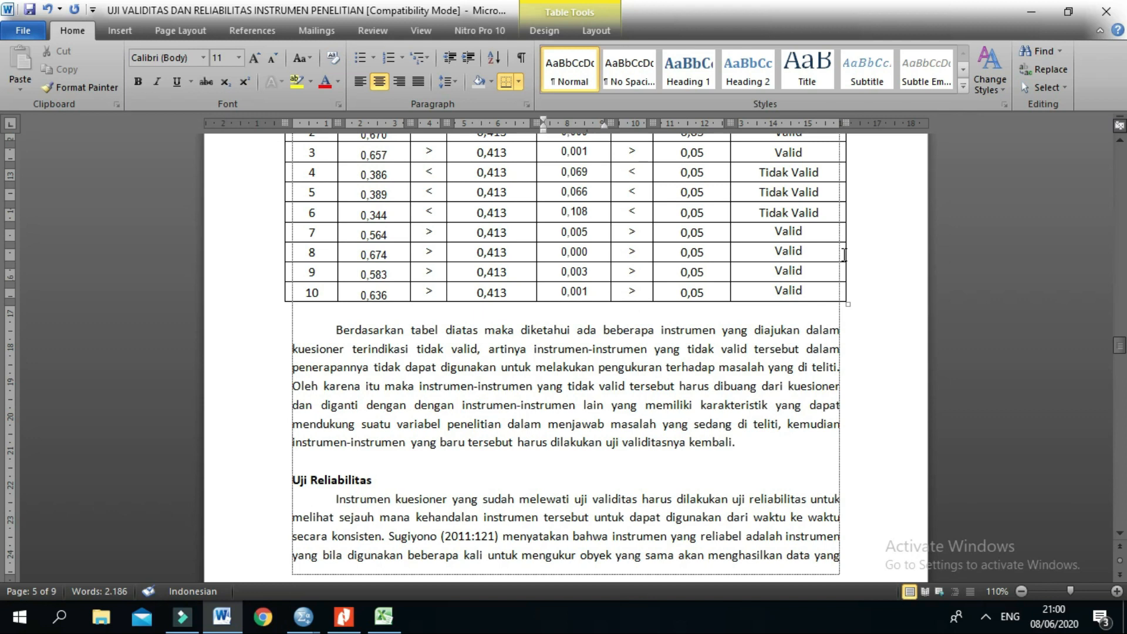
scroll(845, 254, "down", 6)
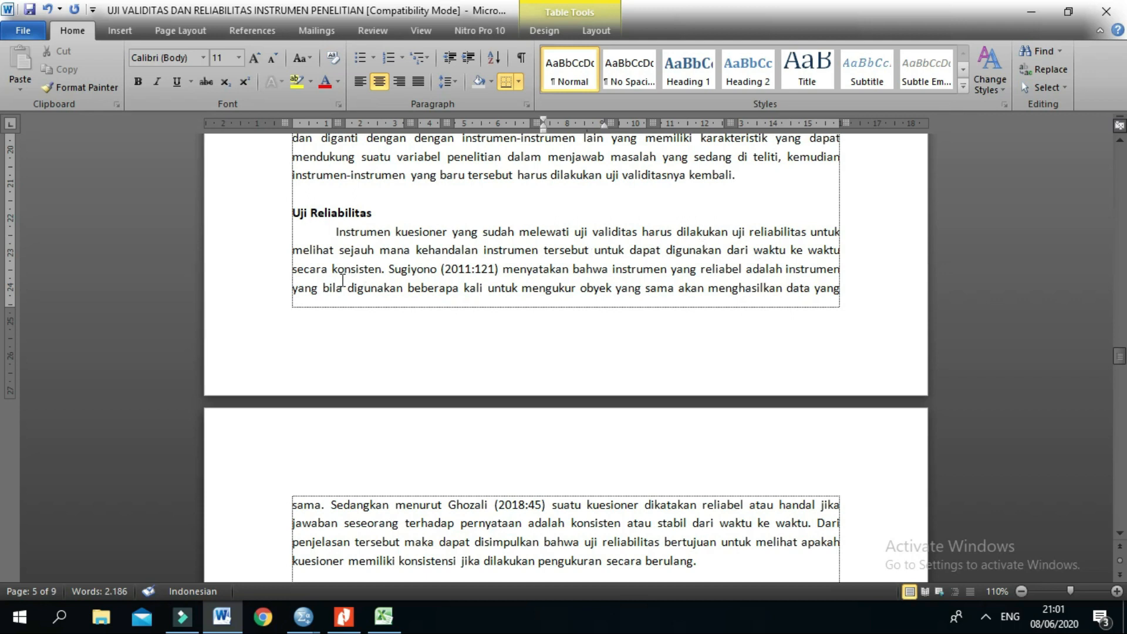
scroll(496, 286, "down", 2)
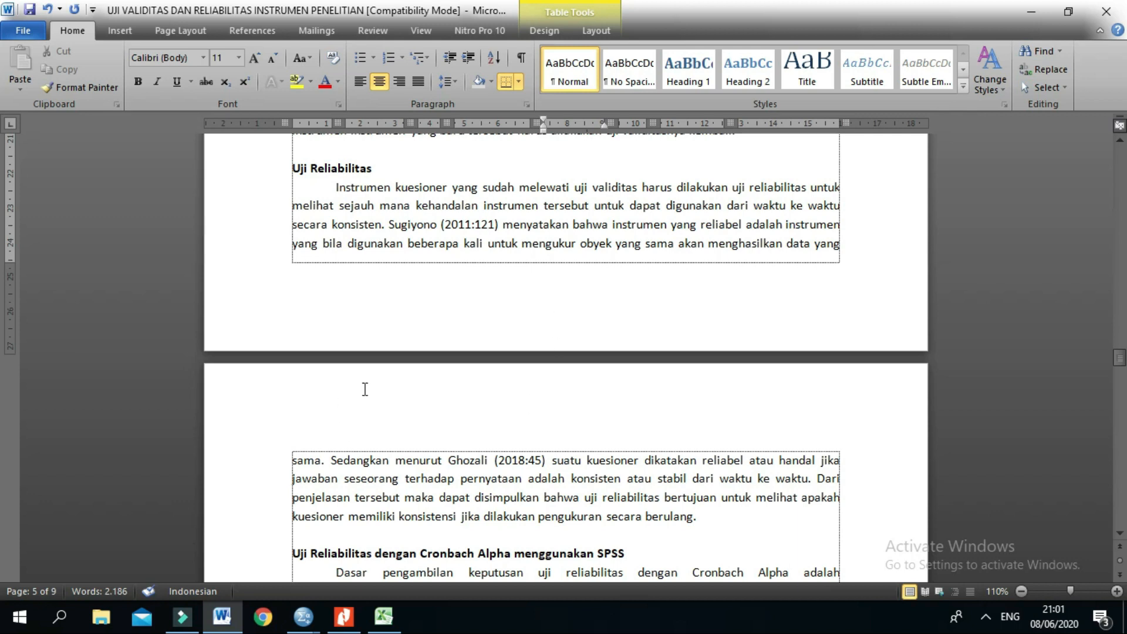
scroll(394, 389, "down", 4)
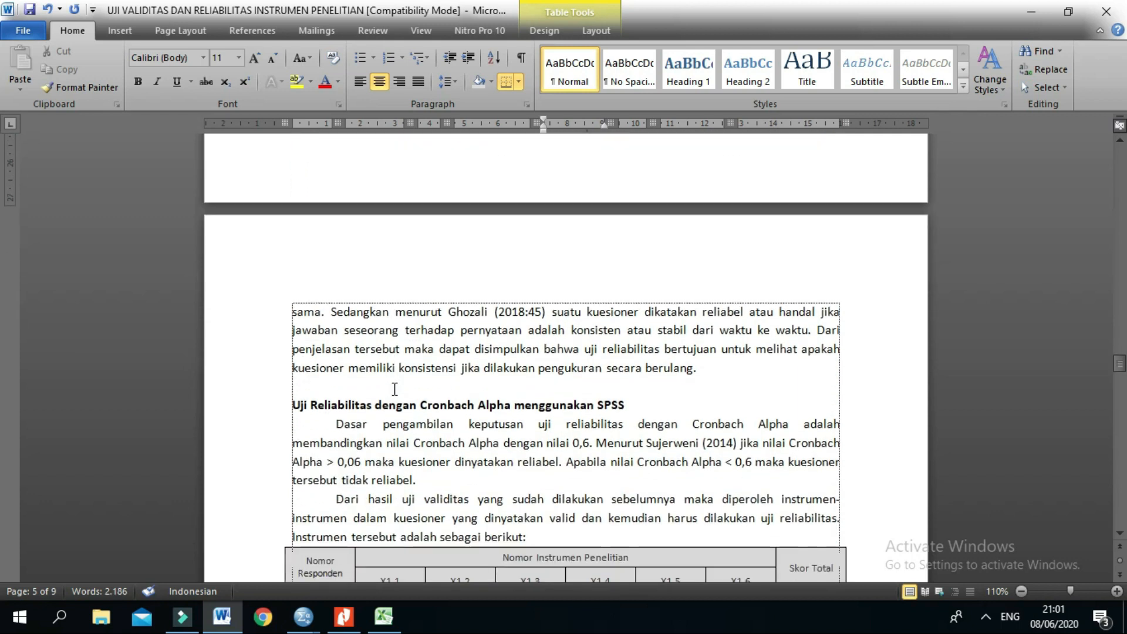
scroll(394, 390, "down", 1)
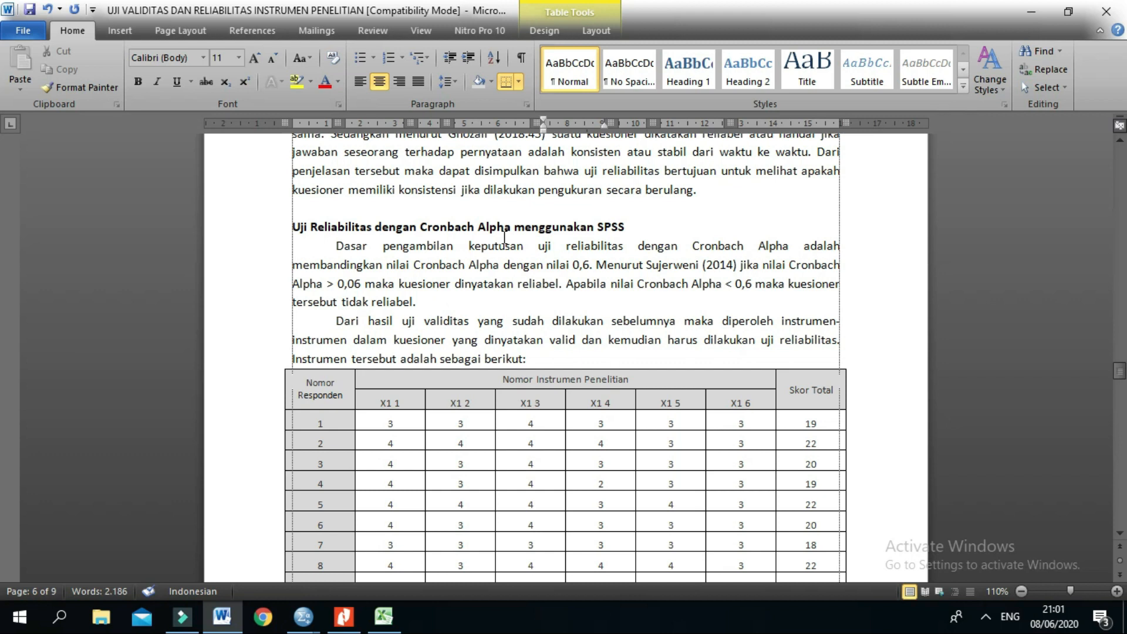
Step: Correct the Cronbach Alpha threshold for a reliable questionnaire to 0,6 in the paragraph on the decision basis
left_click_drag(643, 224, 464, 228)
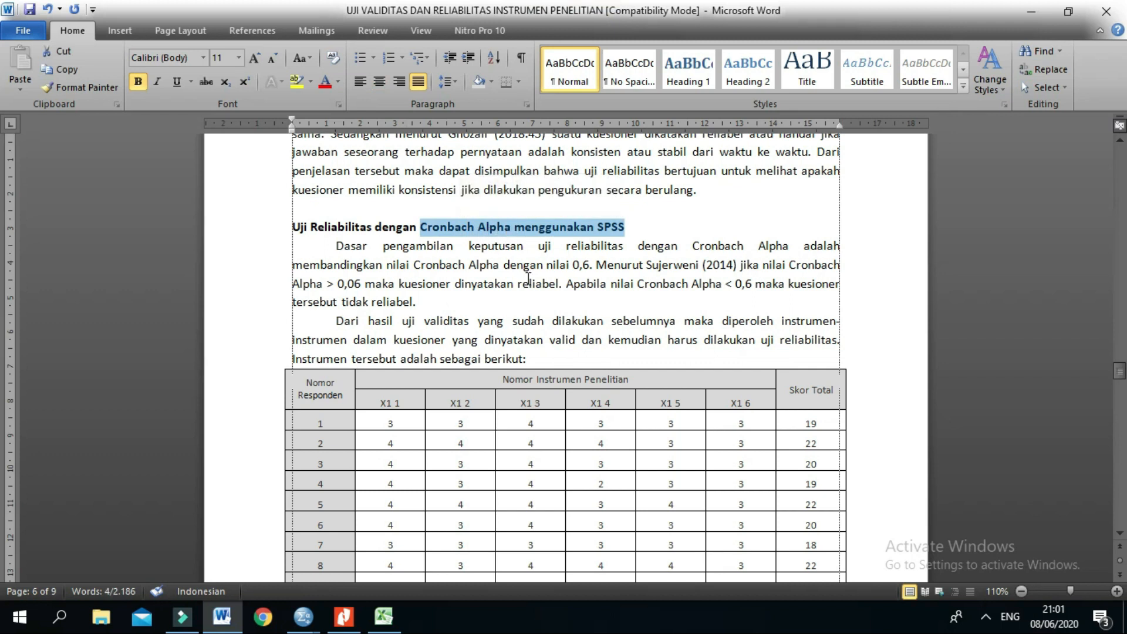
left_click(528, 252)
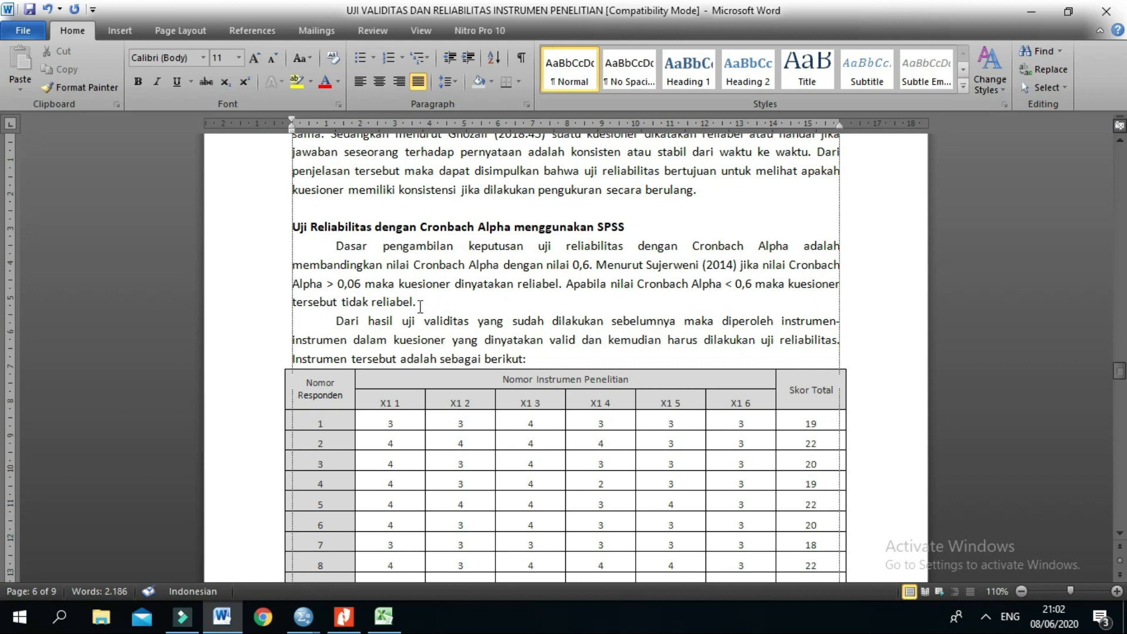
left_click(354, 284)
key("BackSpace")
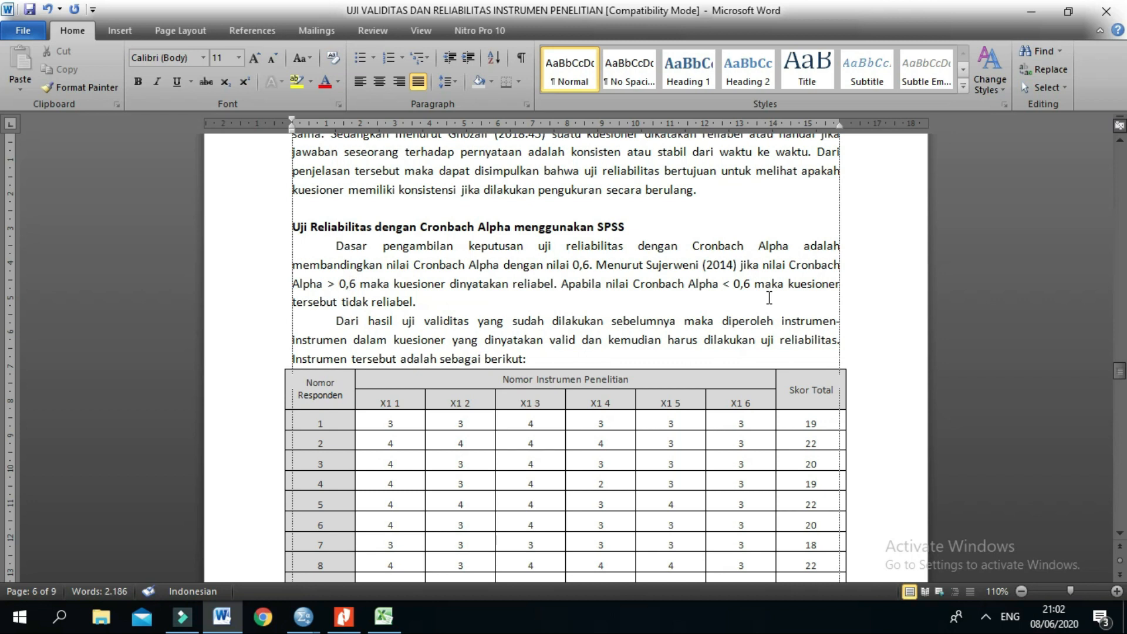
Step: Look through the table of valid items and the reliability test instructions, and return to the validity recap table
scroll(769, 298, "down", 4)
scroll(769, 298, "down", 5)
scroll(769, 297, "down", 15)
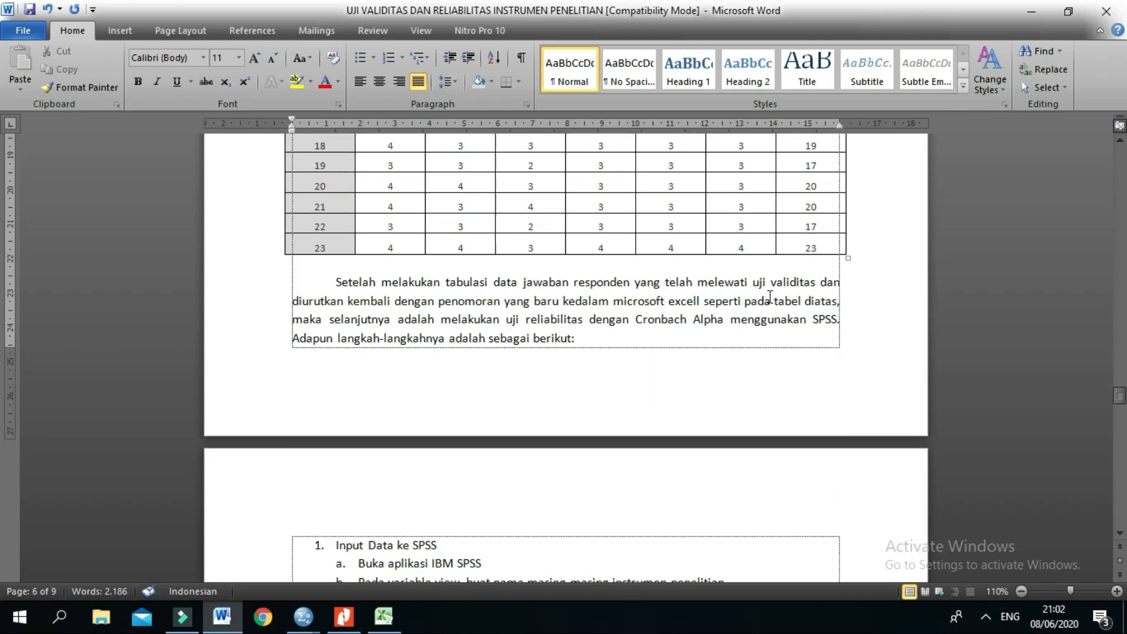
scroll(770, 297, "down", 6)
scroll(767, 297, "up", 6)
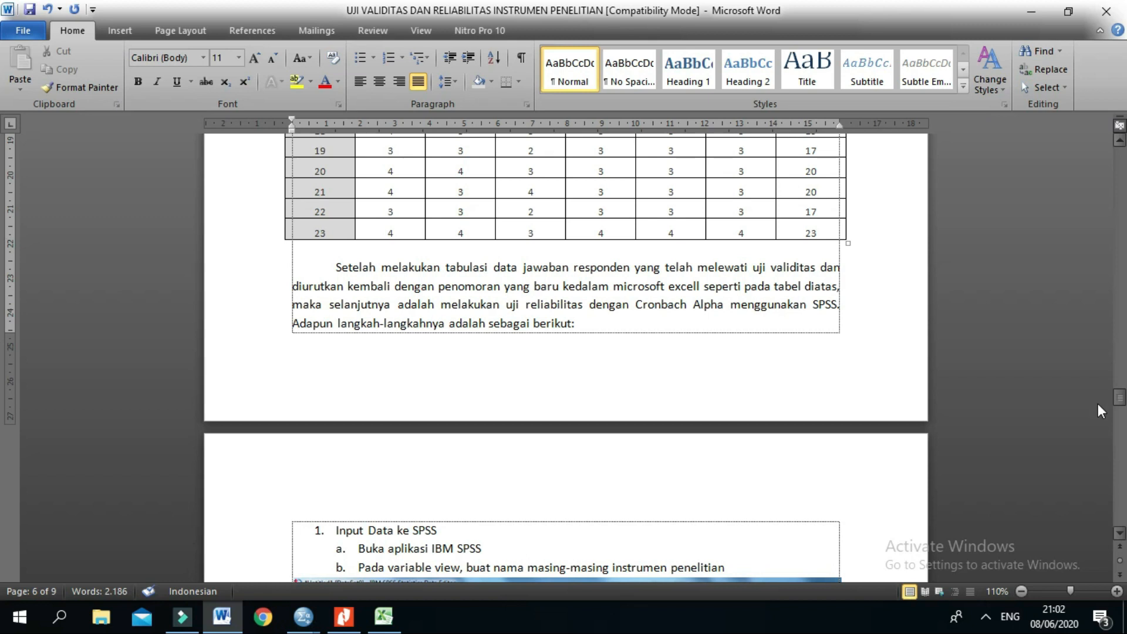
left_click_drag(1120, 404, 1121, 348)
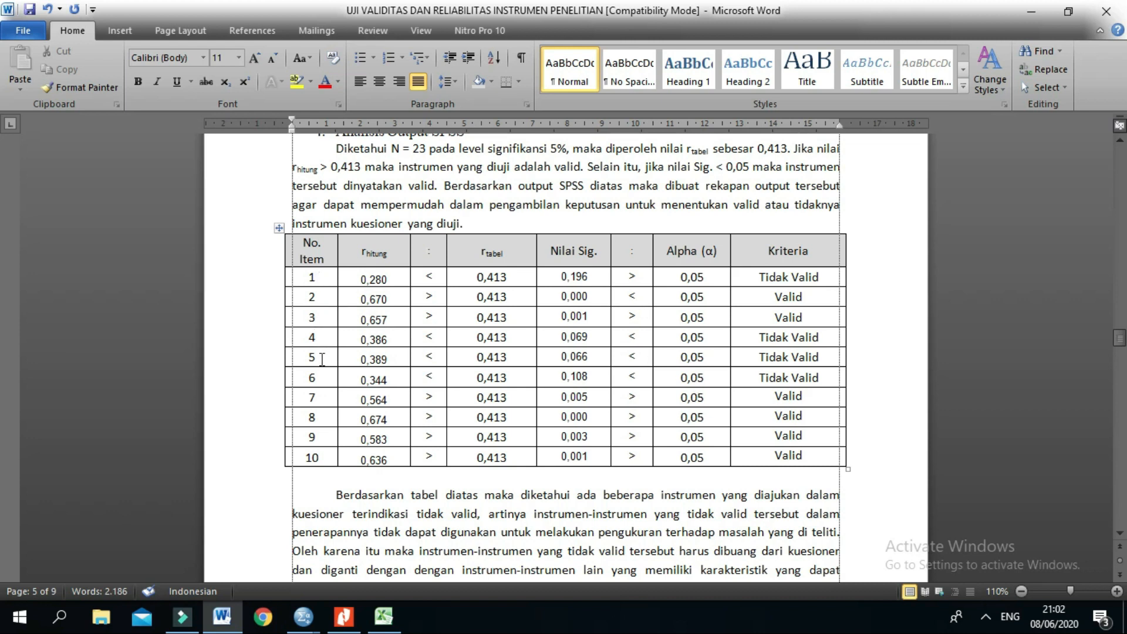
Step: Switch to SPSS and close the correlation output viewer without saving its contents
left_click(303, 617)
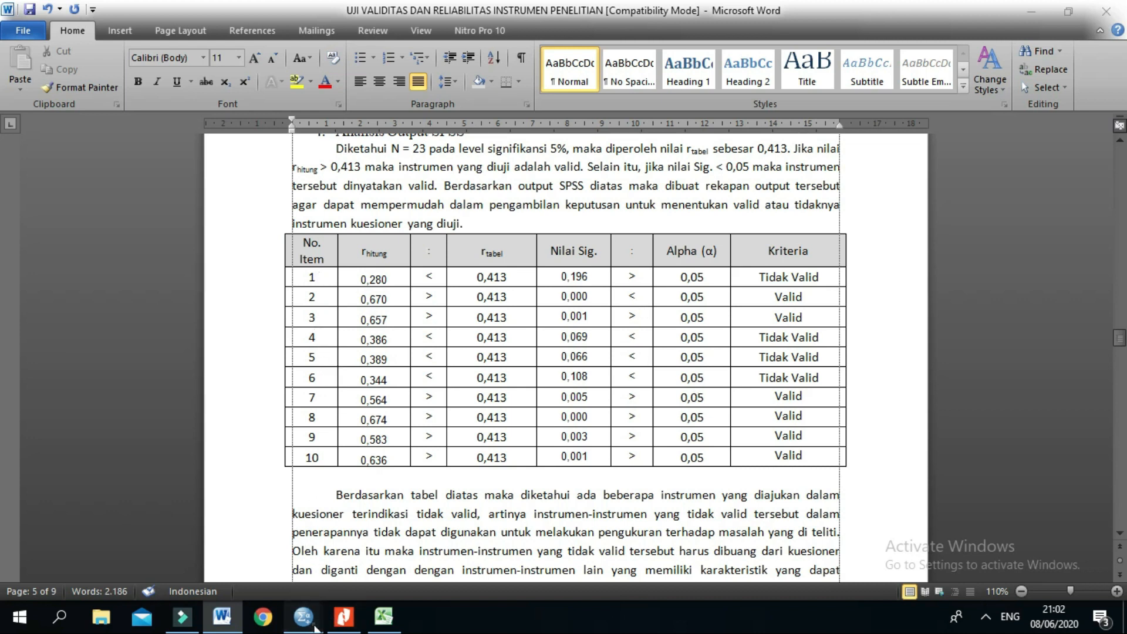
left_click(396, 585)
left_click(1119, 8)
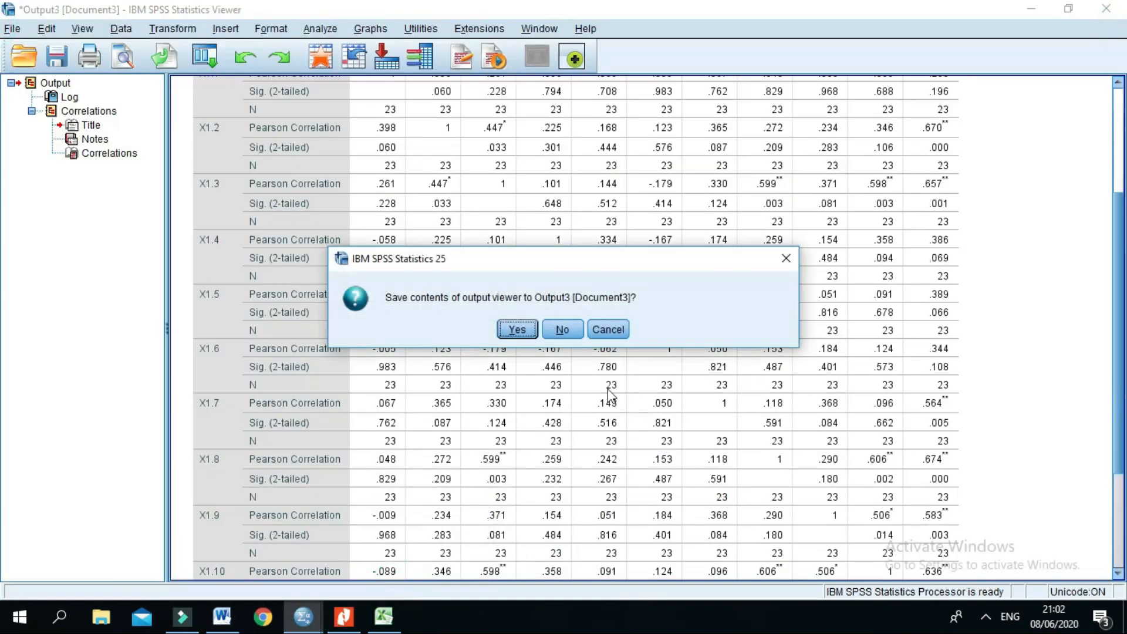
left_click(562, 329)
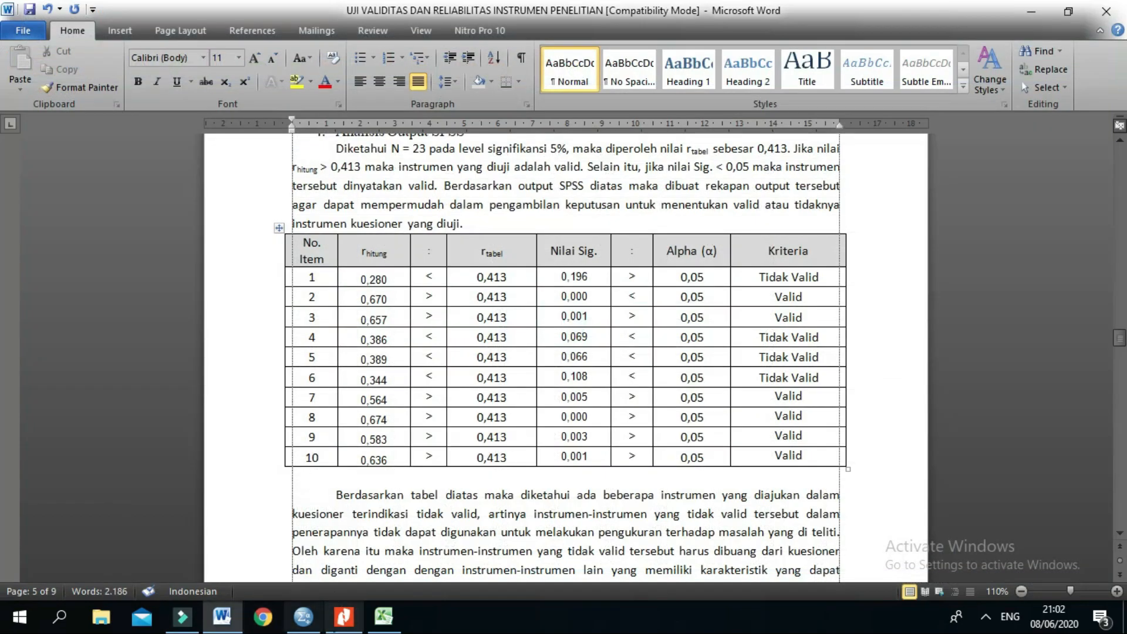
left_click(312, 626)
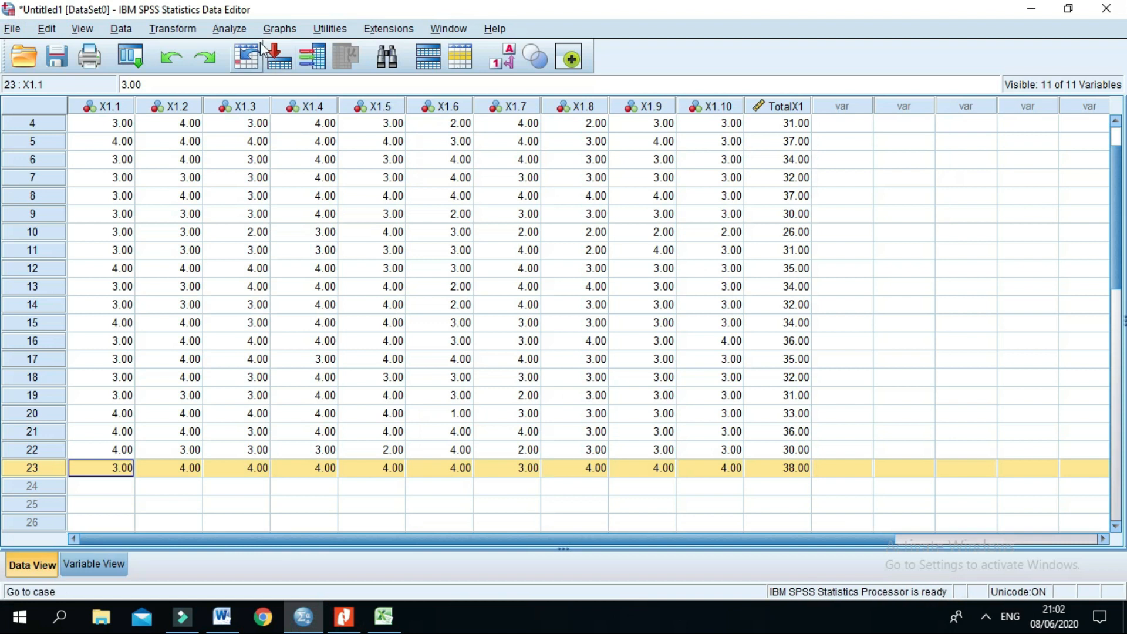
left_click(230, 30)
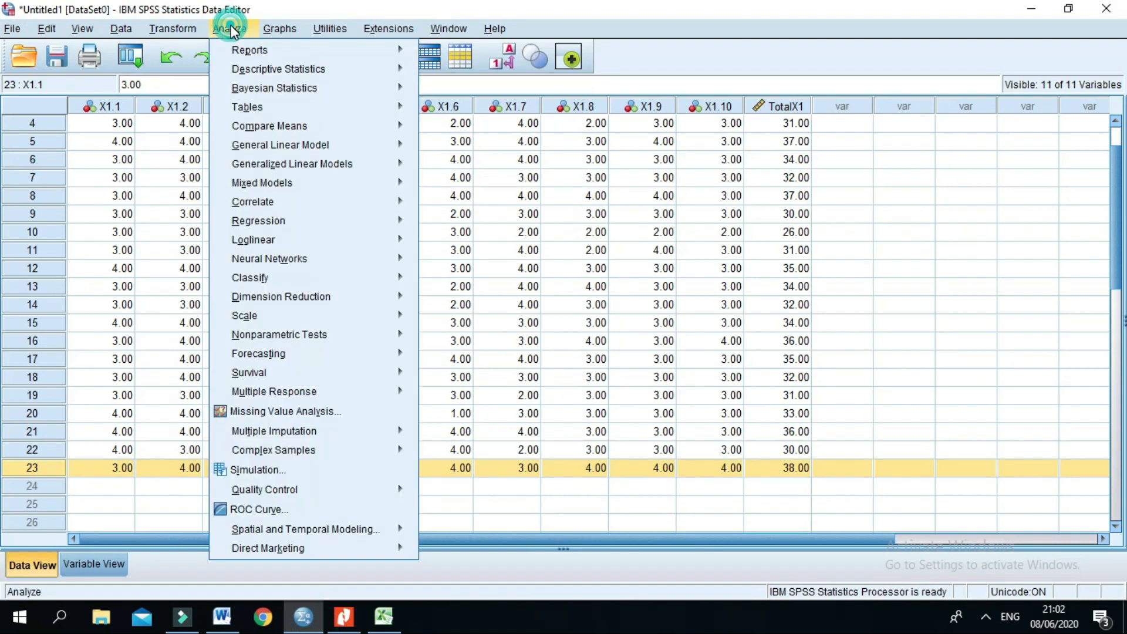
mouse_move(293, 221)
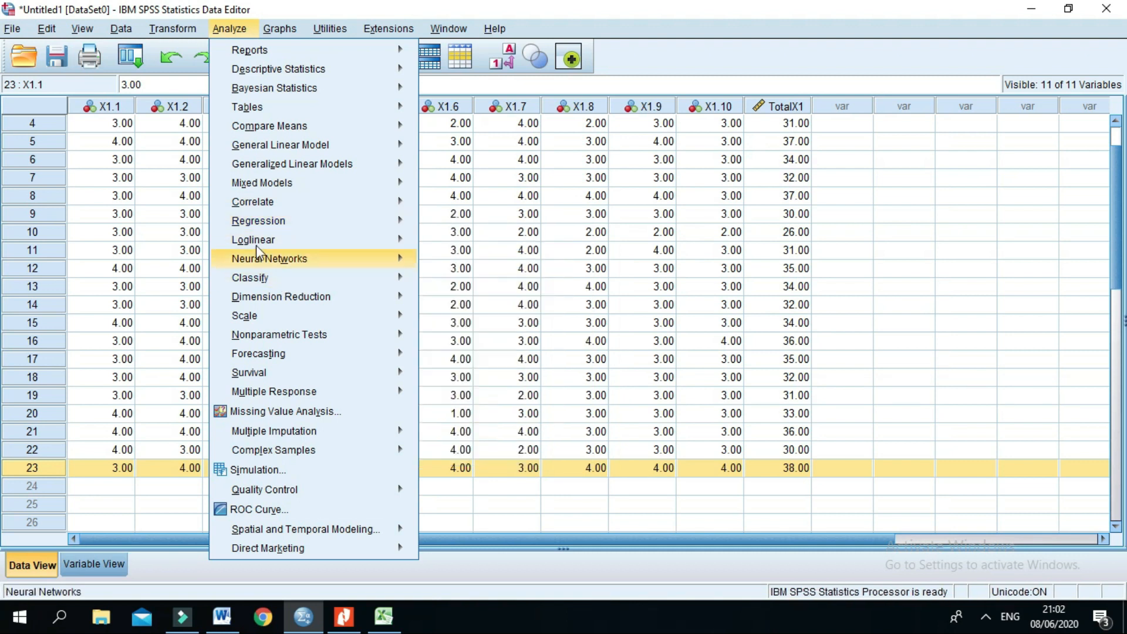
mouse_move(268, 206)
left_click(441, 203)
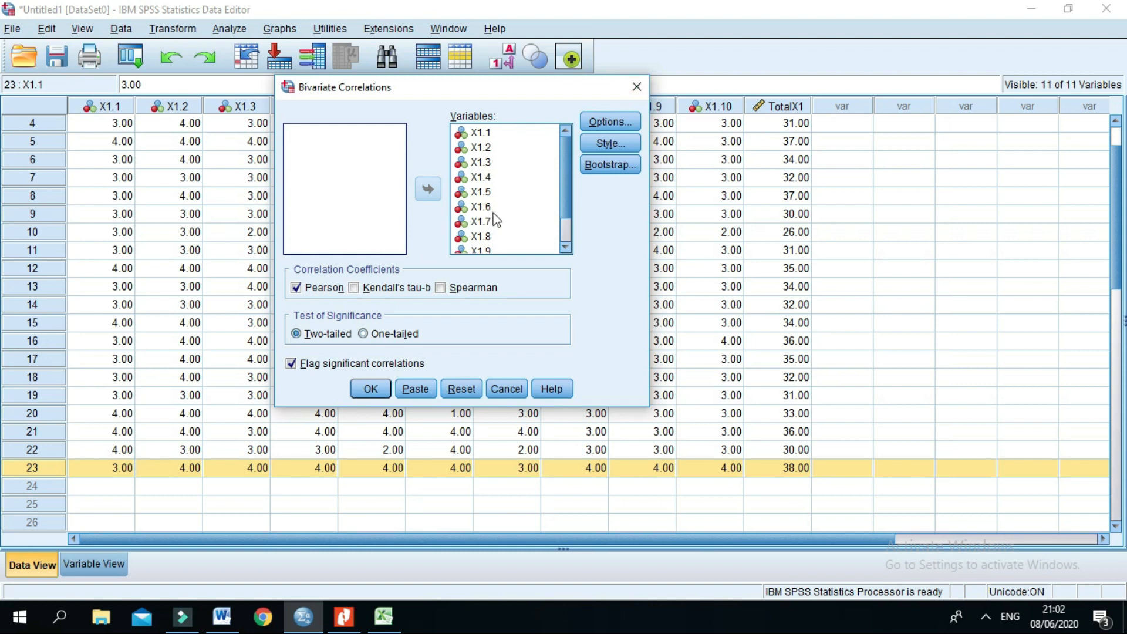
left_click(633, 92)
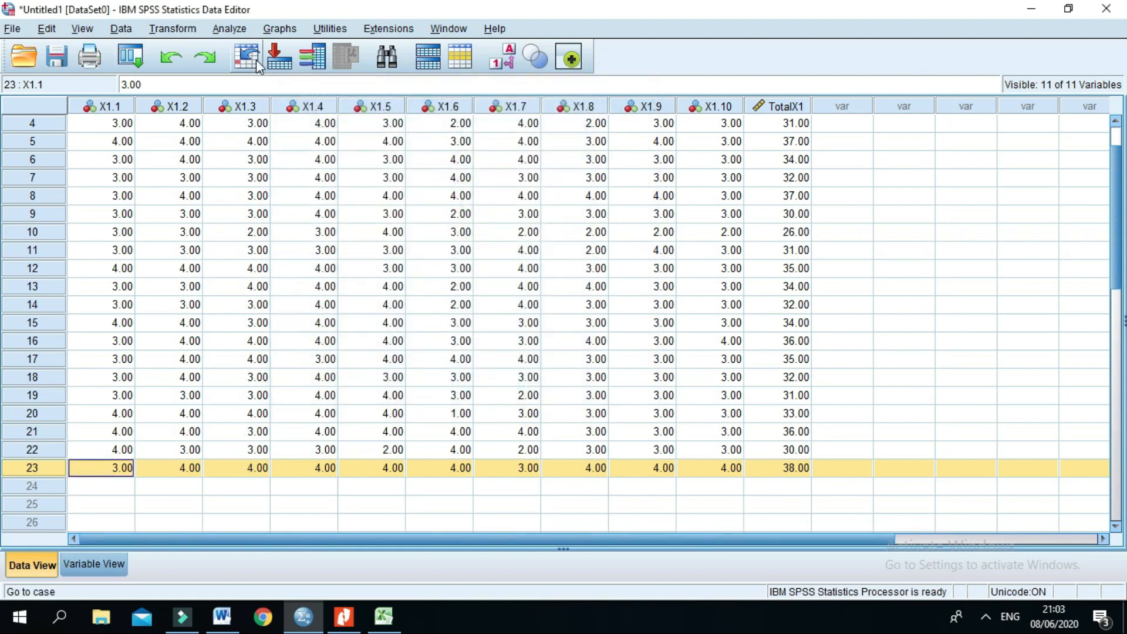
Step: Open the Reliability Analysis setup for the questionnaire data in the SPSS Data Editor
left_click(230, 29)
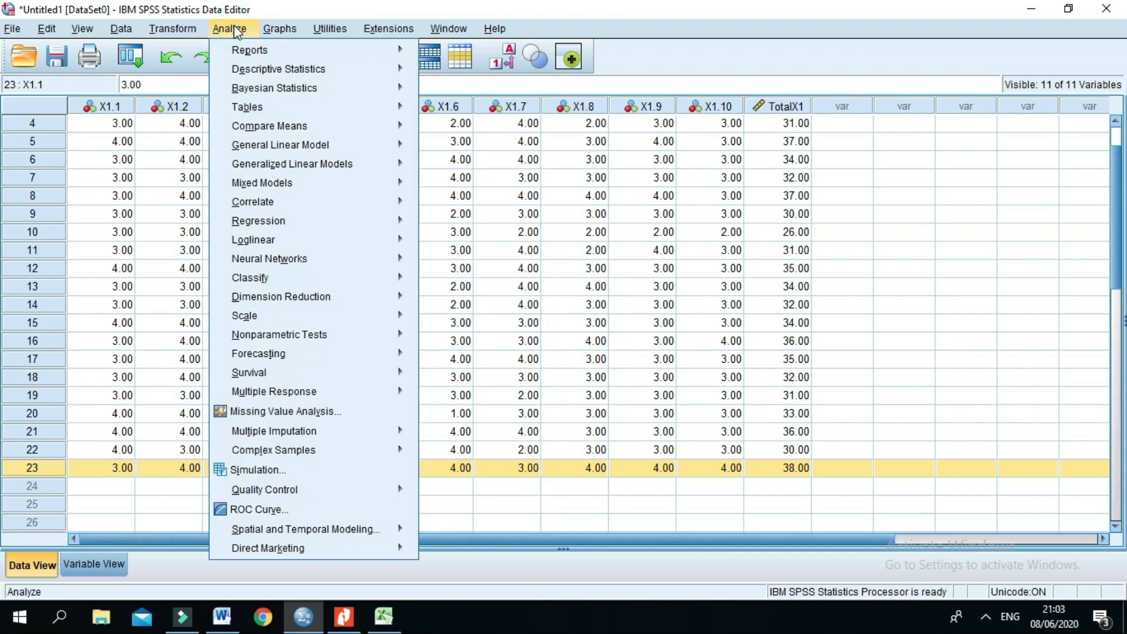
mouse_move(256, 318)
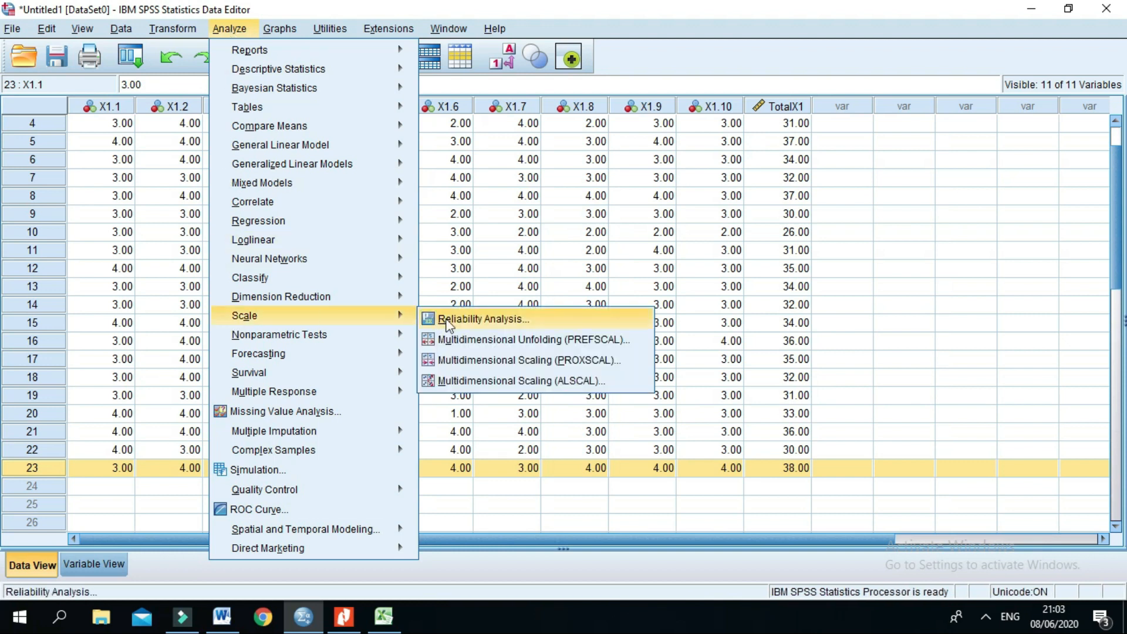
left_click(449, 323)
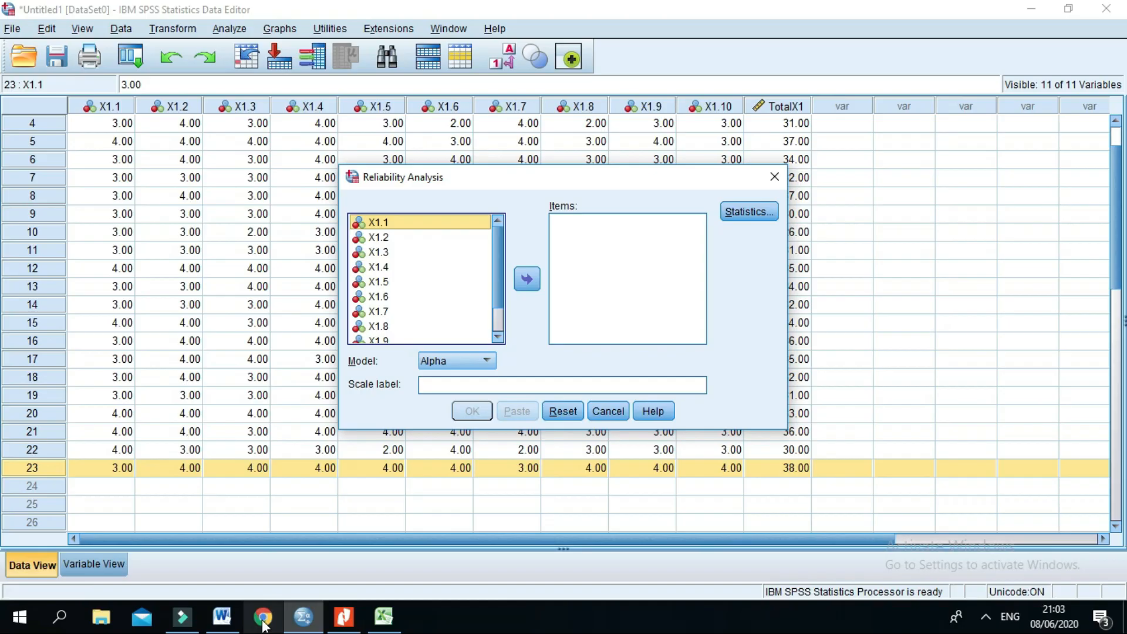
Step: Switch to Word and check in the validity recap table which items are valid and which are invalid
left_click(221, 617)
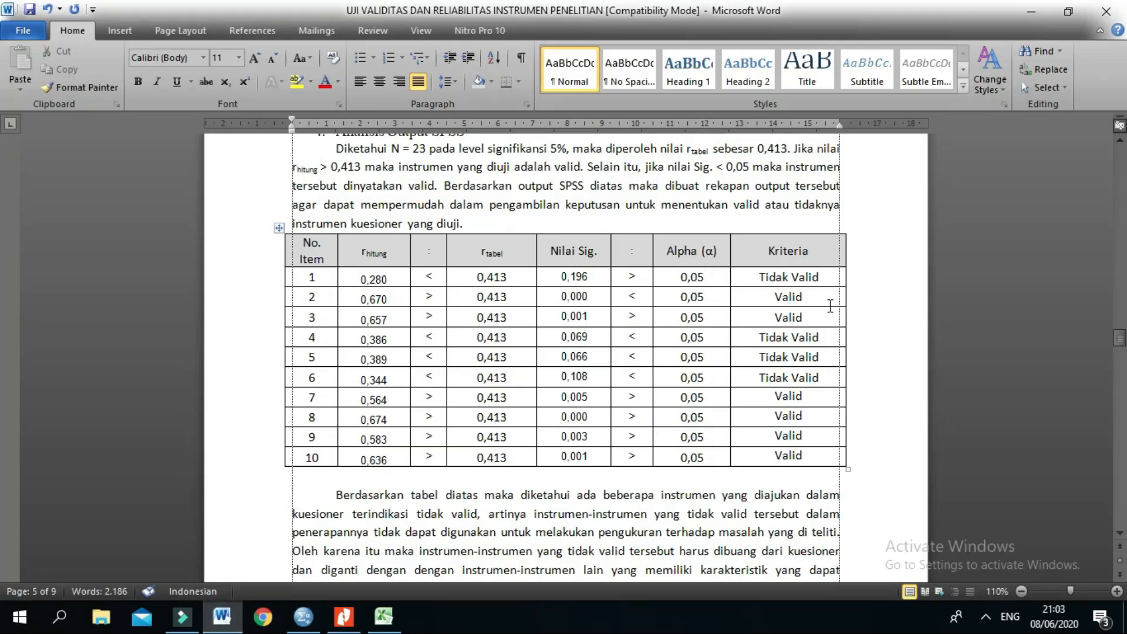
left_click(315, 318)
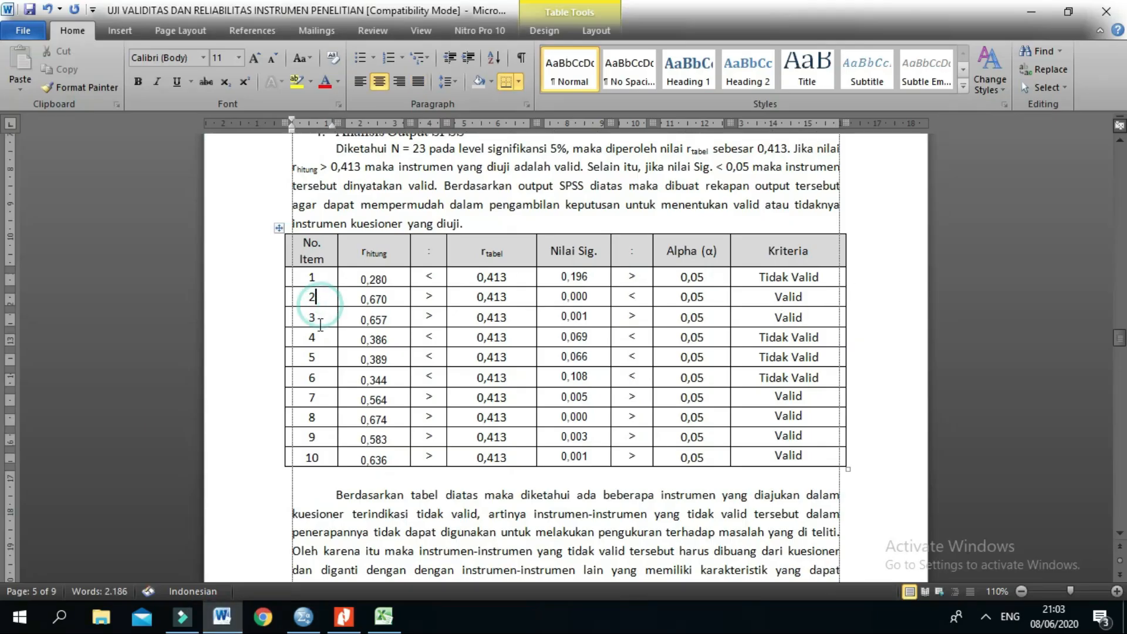
left_click_drag(320, 404, 845, 459)
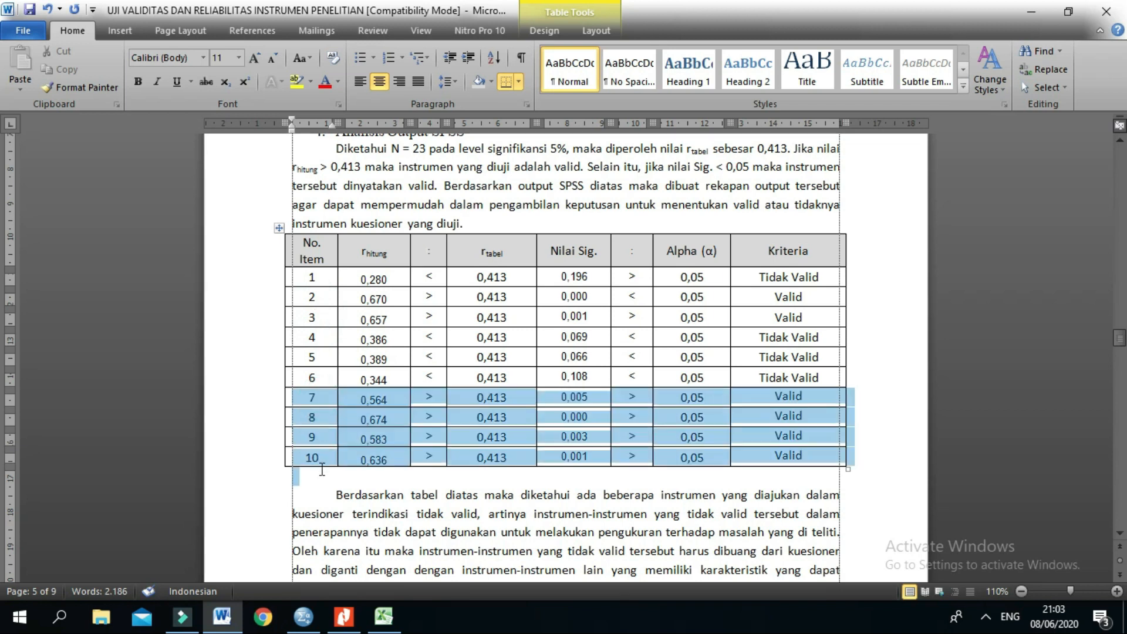
left_click(795, 279)
left_click(773, 337)
left_click(769, 356)
left_click(774, 373)
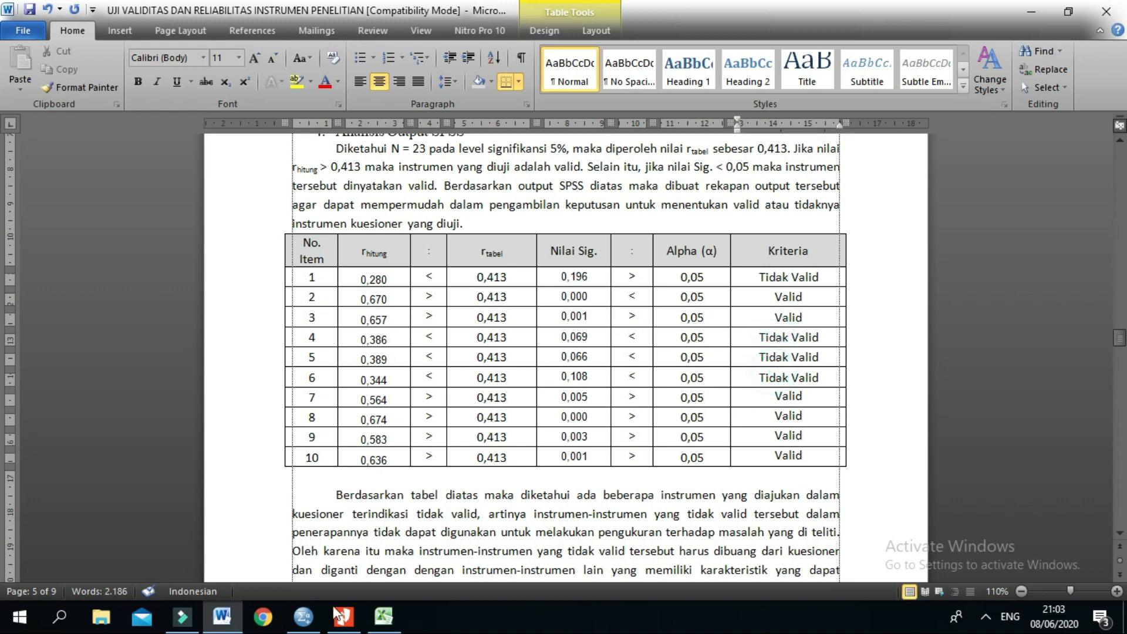
Step: Return to SPSS and add X1.2, X1.3, X1.7, X1.8, X1.9 and X1.10 as the items of the reliability analysis
left_click(303, 616)
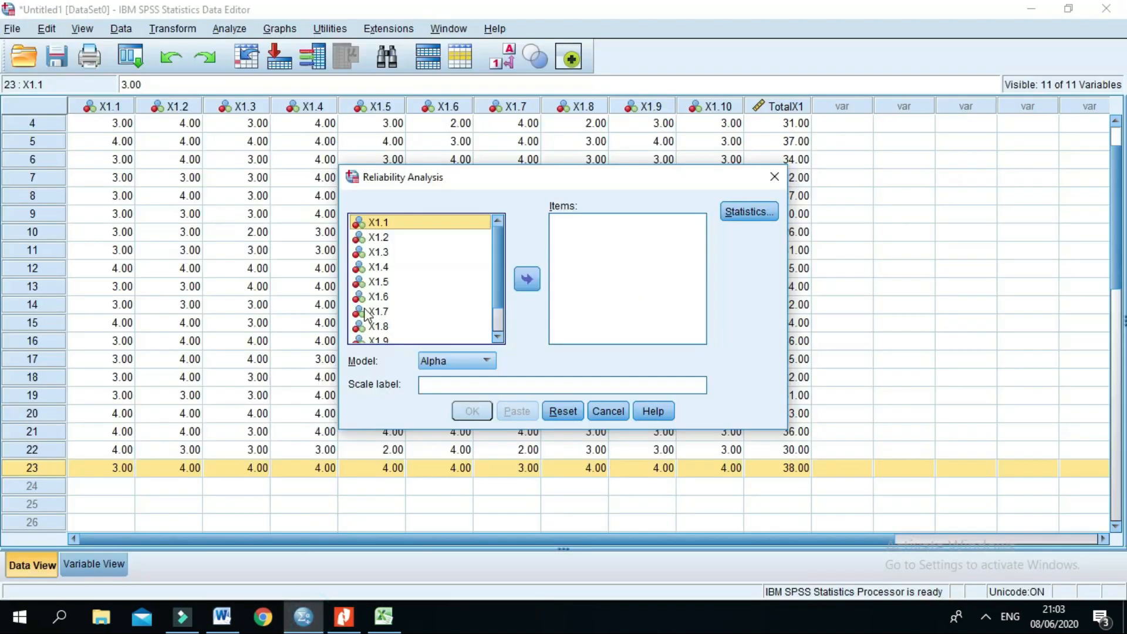
left_click(388, 252, "shift")
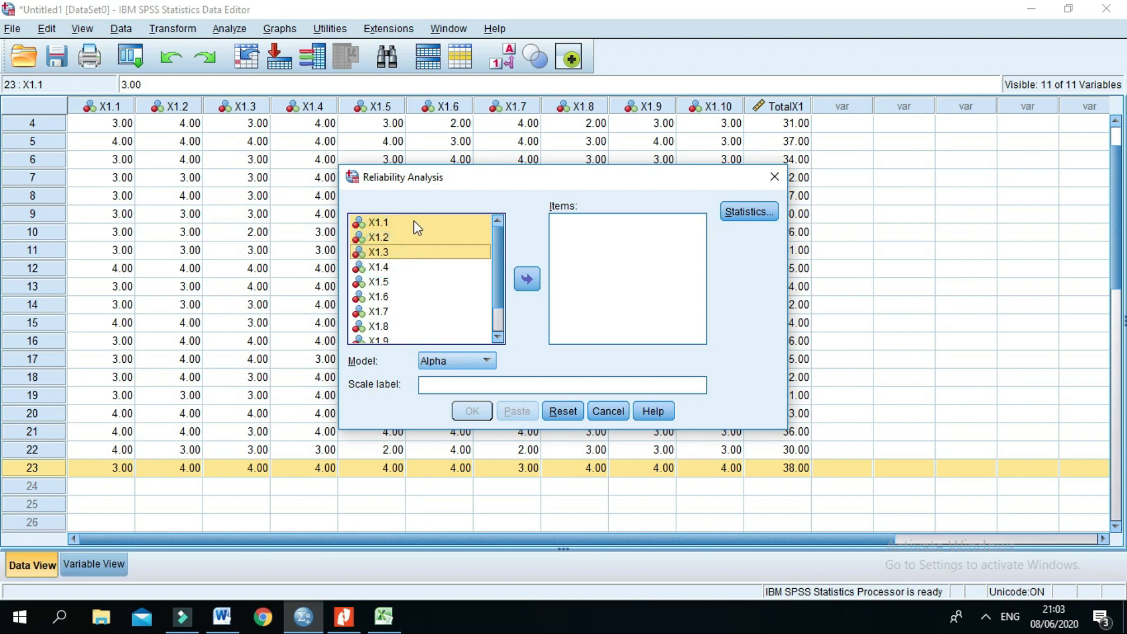
left_click(416, 223, "ctrl")
left_click(528, 279)
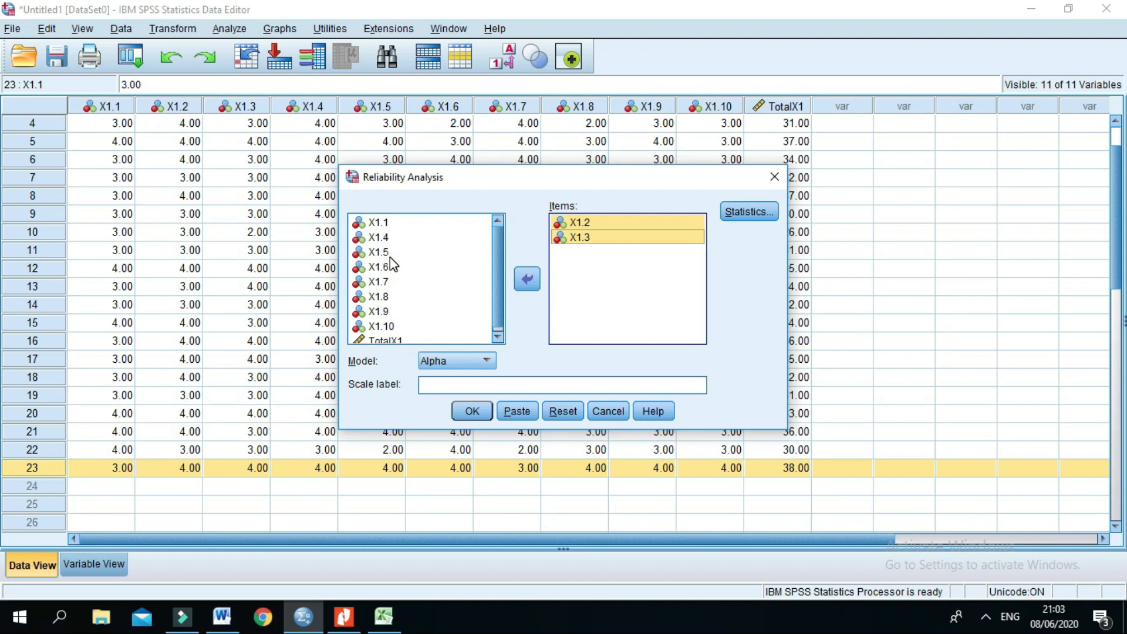
left_click(388, 282)
left_click(383, 297, "shift")
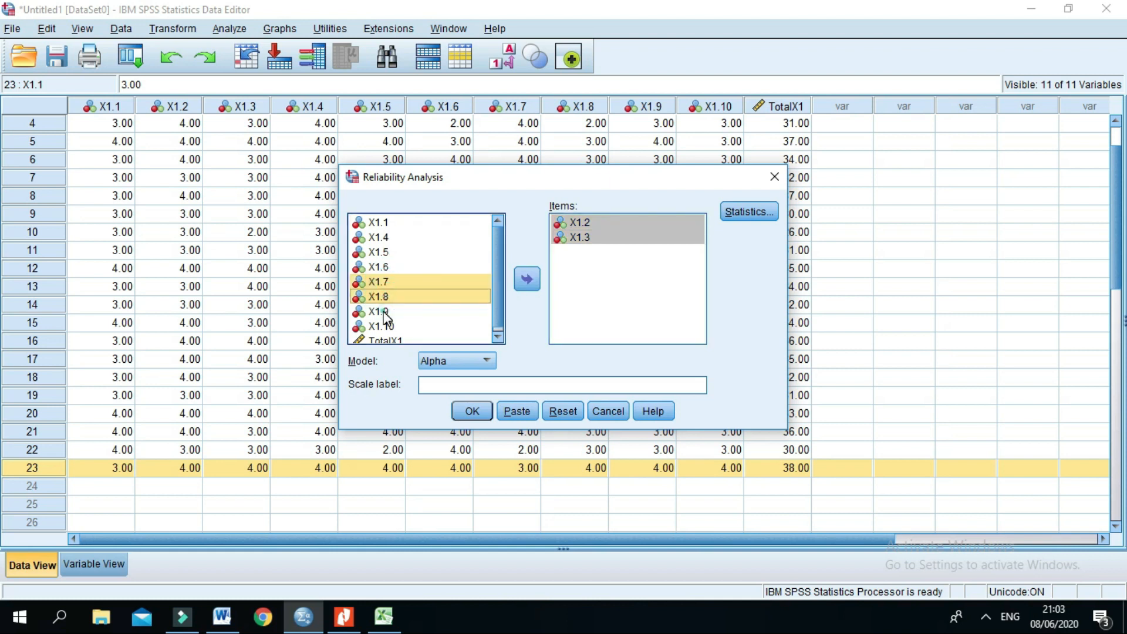
left_click(385, 311, "shift")
left_click(381, 326, "shift")
left_click(527, 279)
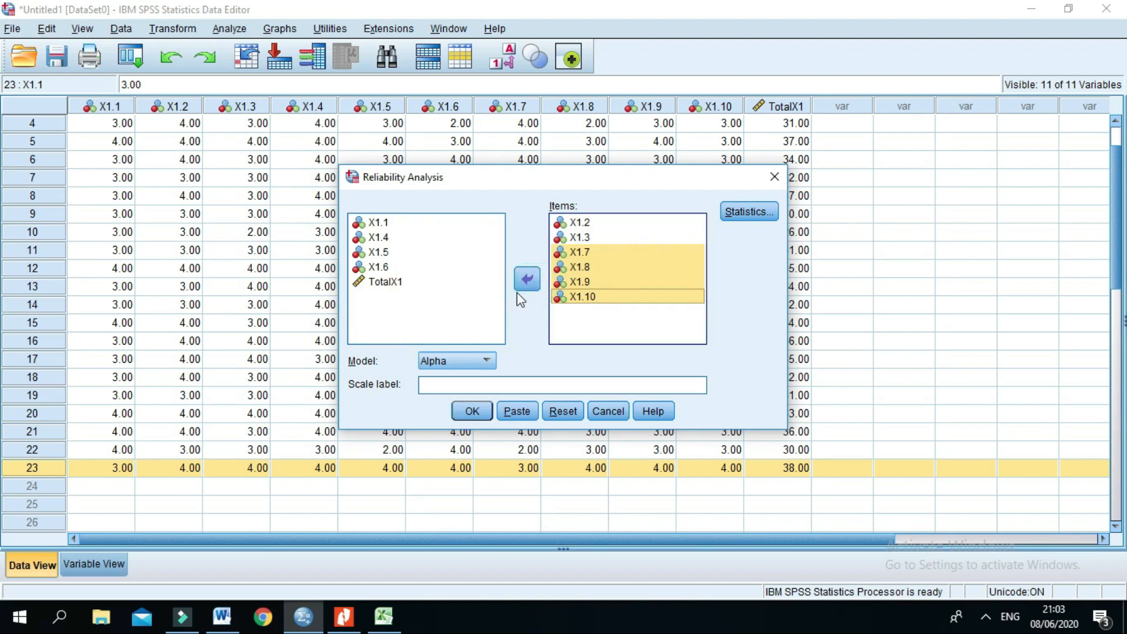
Step: Include the Scale if item deleted descriptives and run the reliability analysis with the Alpha model
left_click(744, 215)
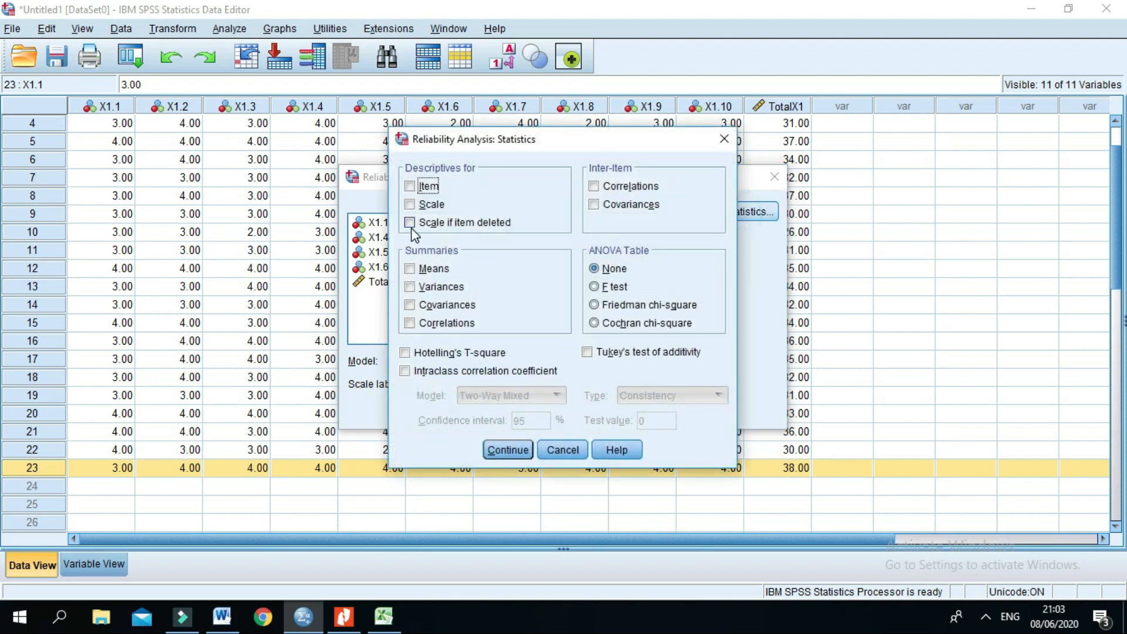
left_click(411, 223)
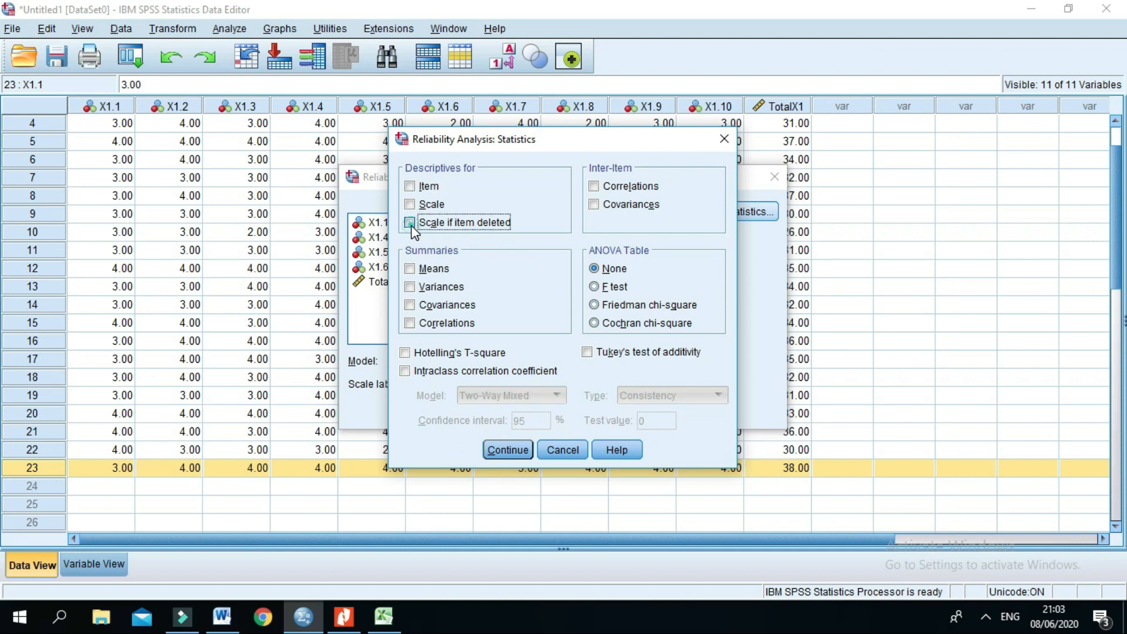
left_click(508, 450)
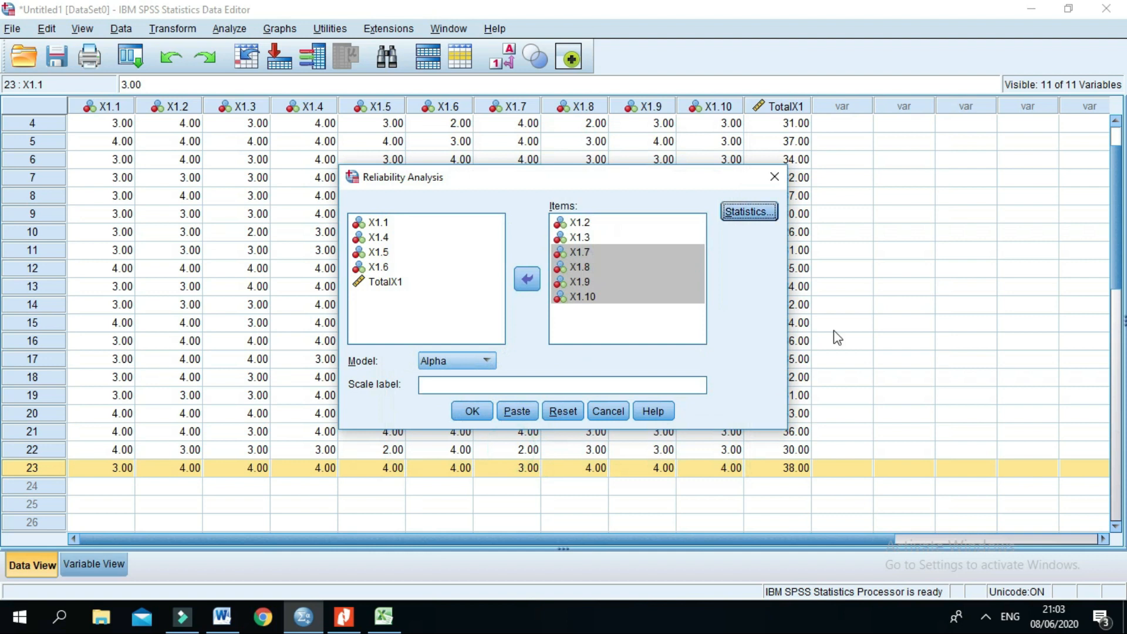
left_click(476, 412)
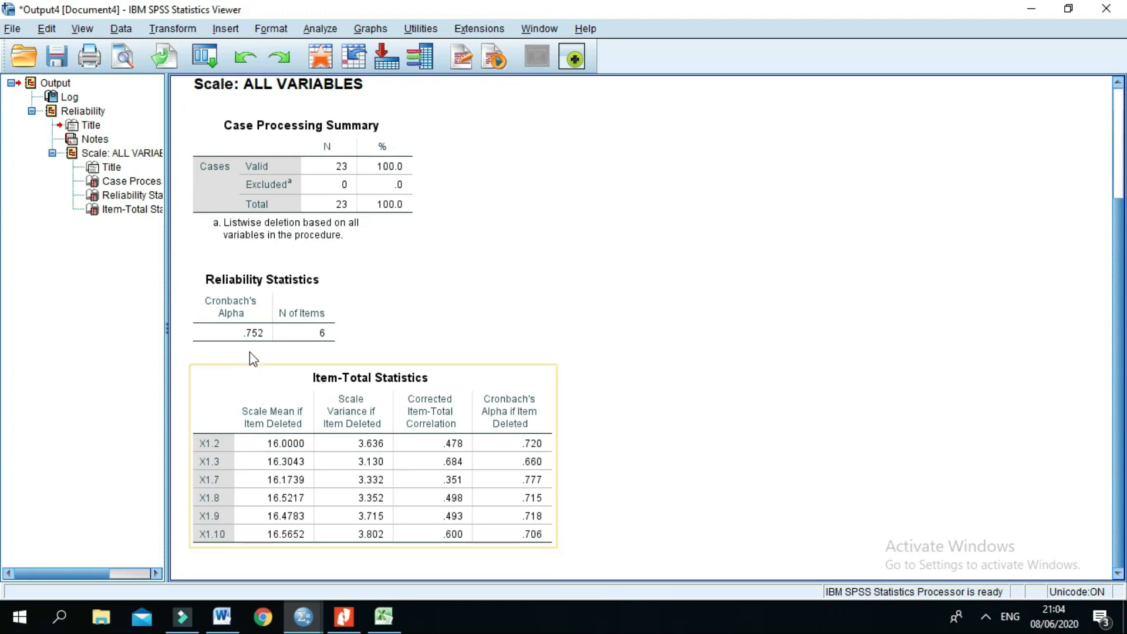
Step: Compare the Cronbach's Alpha in the SPSS Reliability Statistics table with the 0,6 threshold in the Word document
left_click(252, 300)
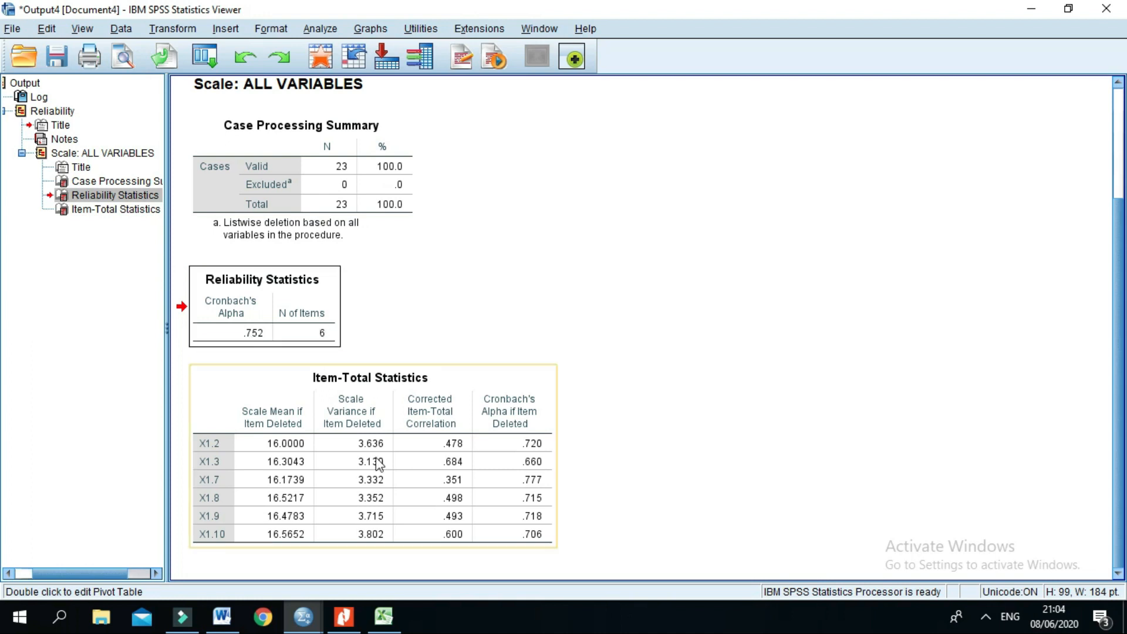
left_click(222, 618)
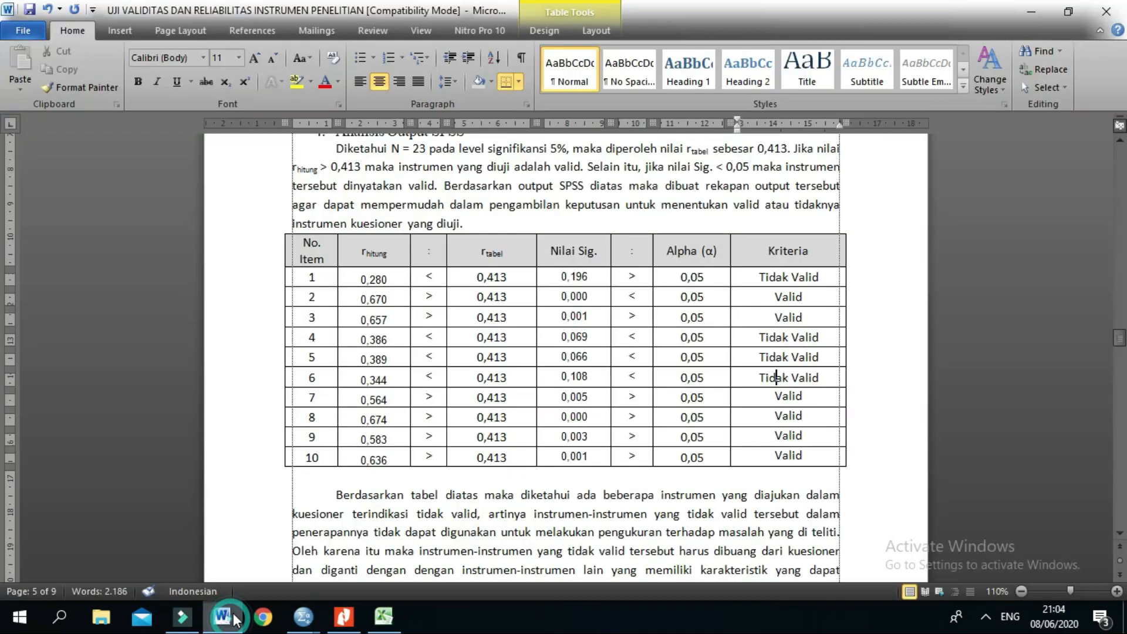
scroll(609, 364, "down", 10)
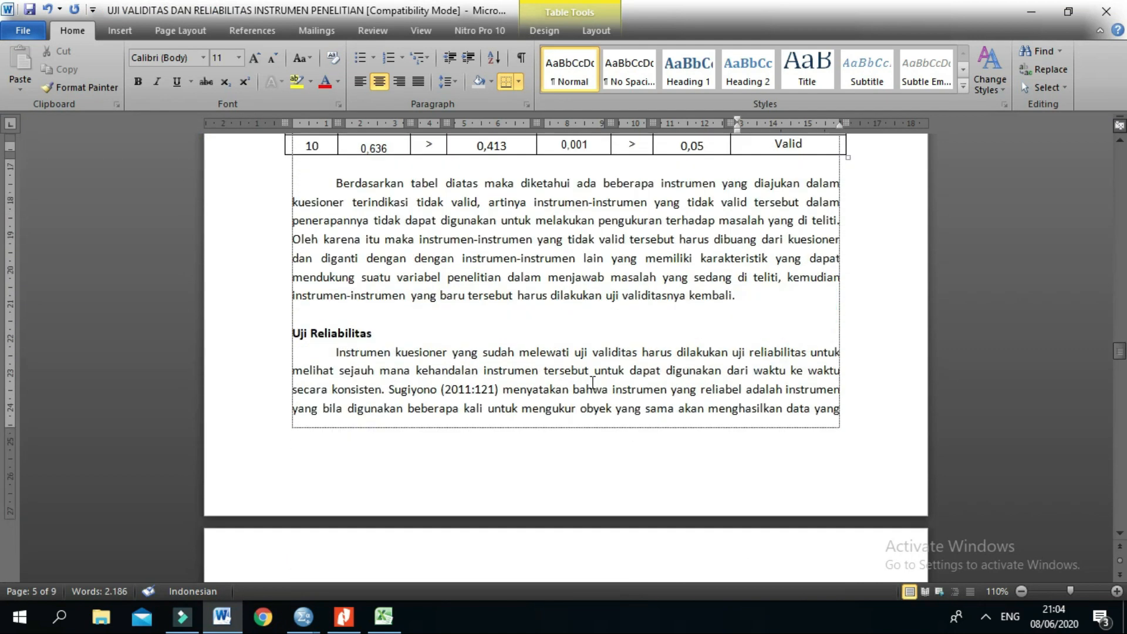
scroll(616, 394, "down", 1)
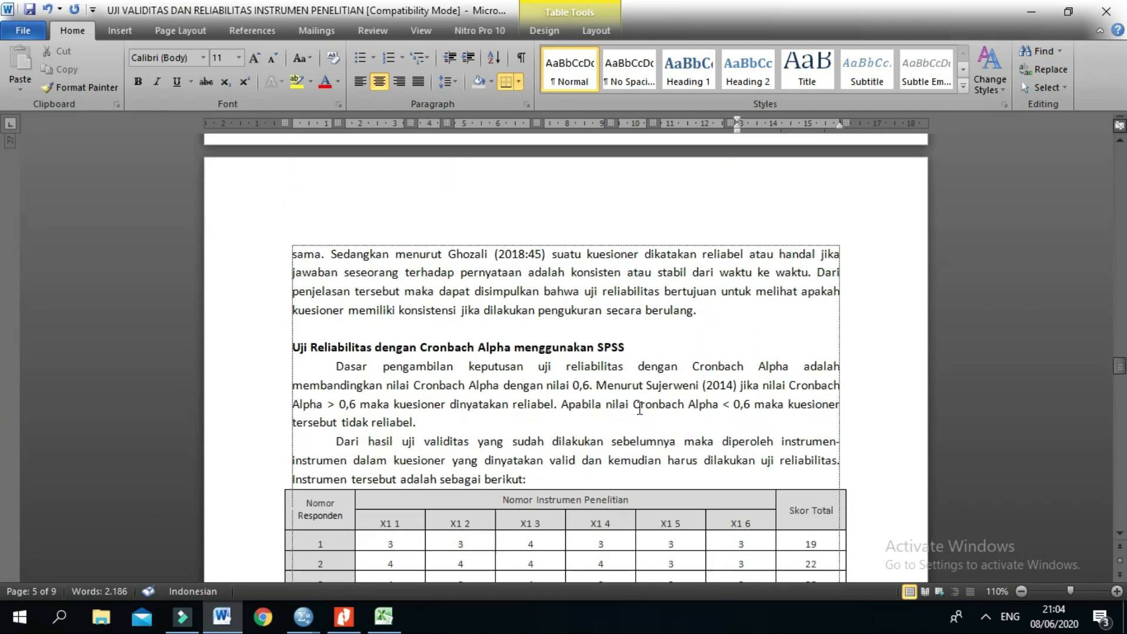
double_click(582, 385)
mouse_move(304, 623)
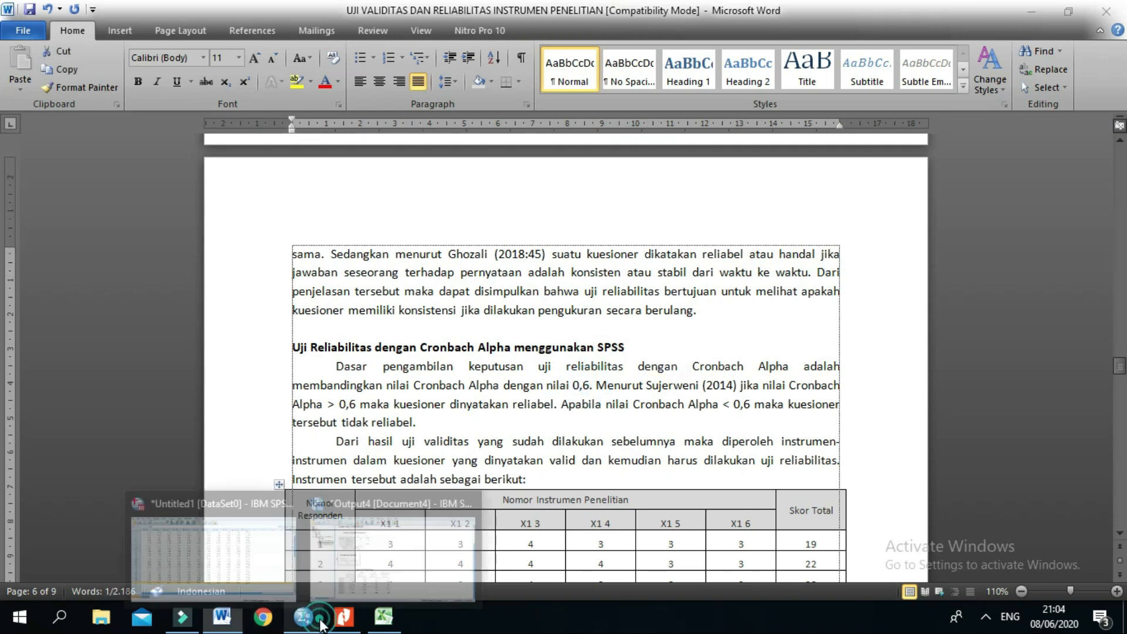
left_click(361, 573)
left_click(250, 335)
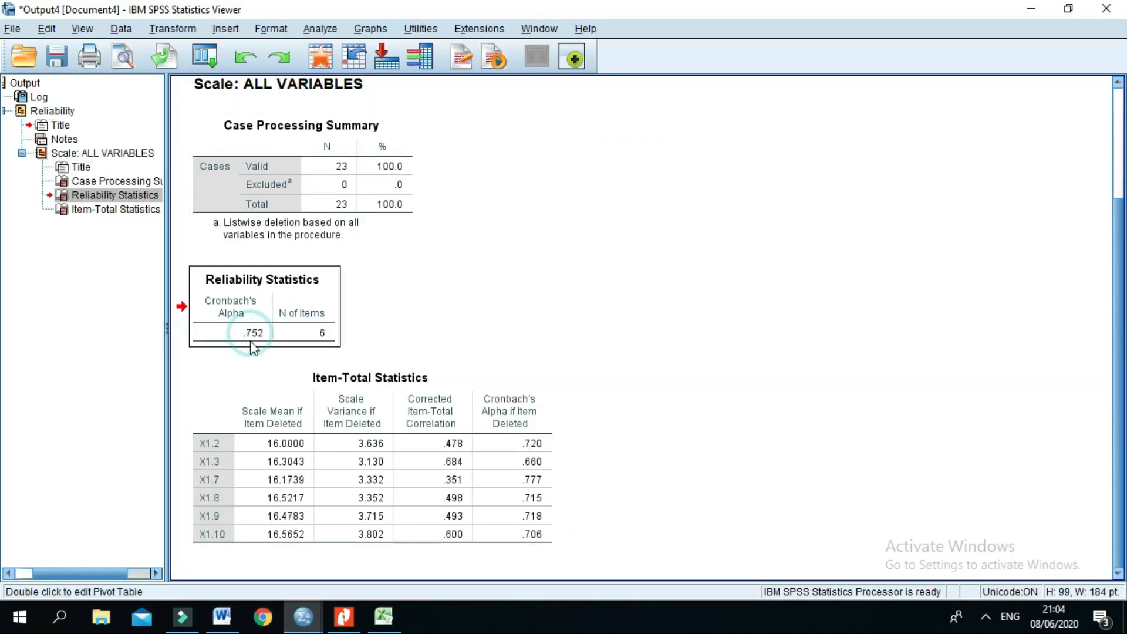
mouse_move(303, 617)
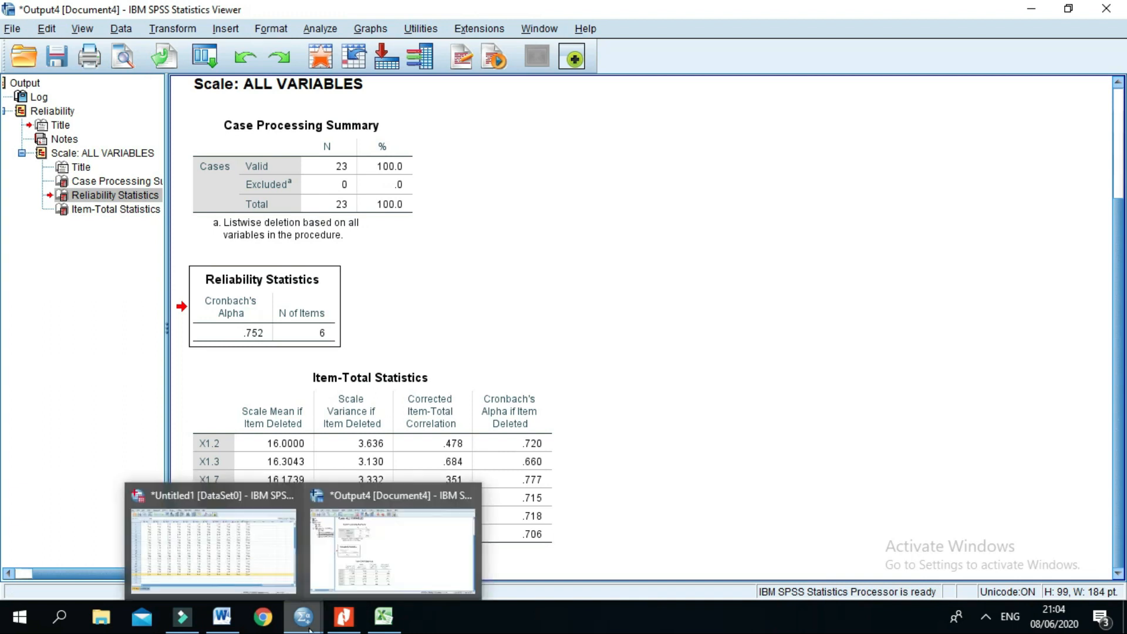
left_click(360, 580)
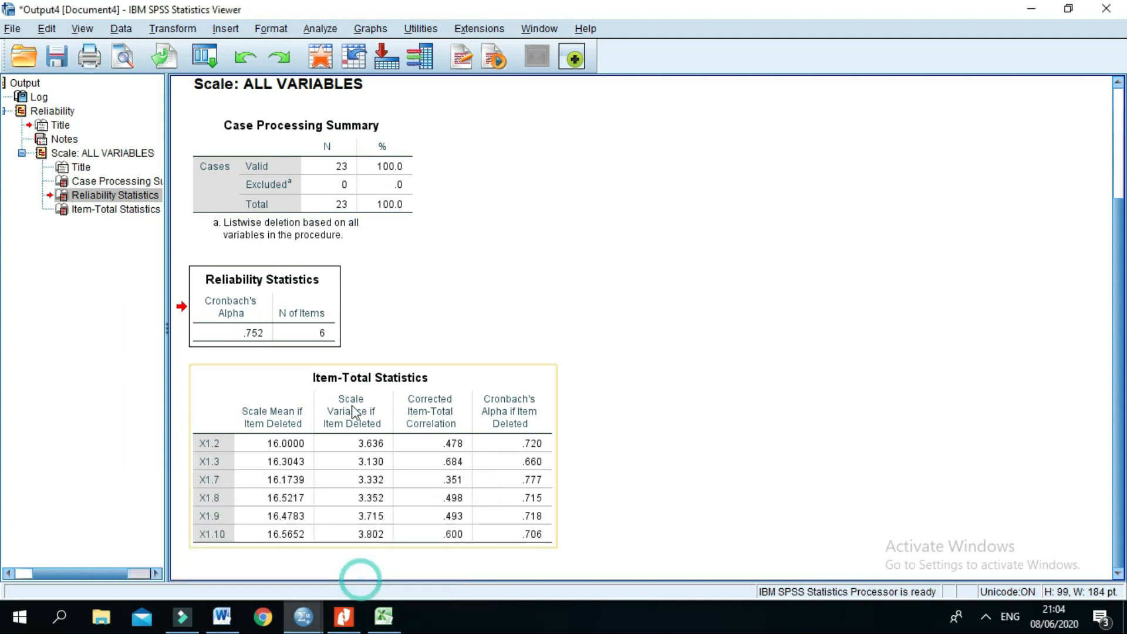
Step: Switch to Word, read the reliability conclusion and the remedies for invalid or unreliable instruments, and return to the document's opening section
left_click(222, 616)
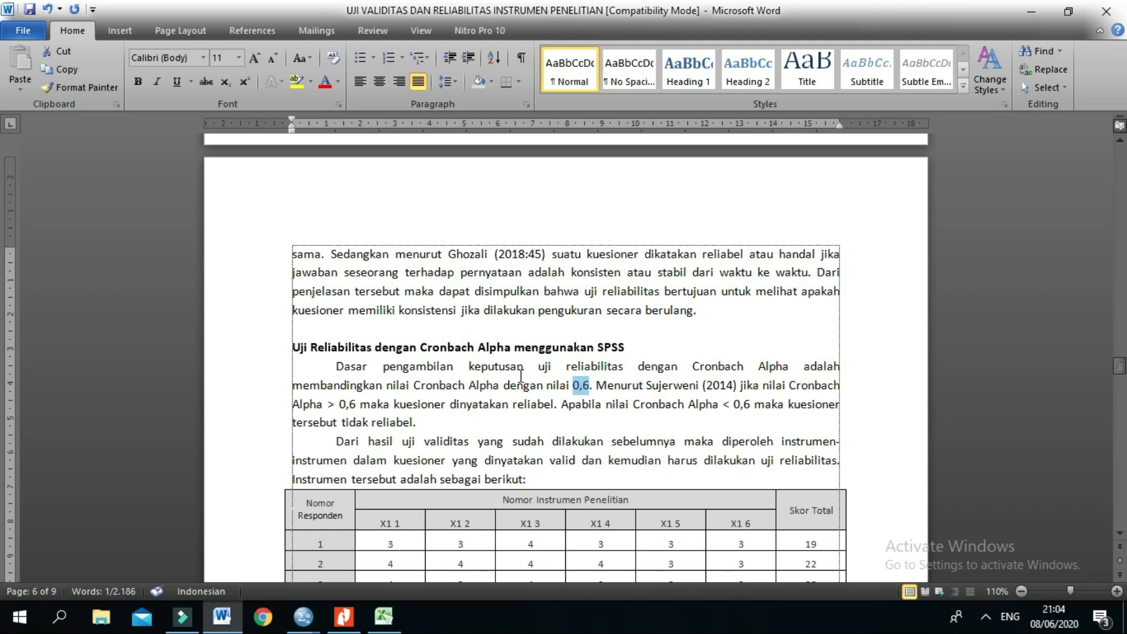
left_click_drag(1119, 367, 1117, 514)
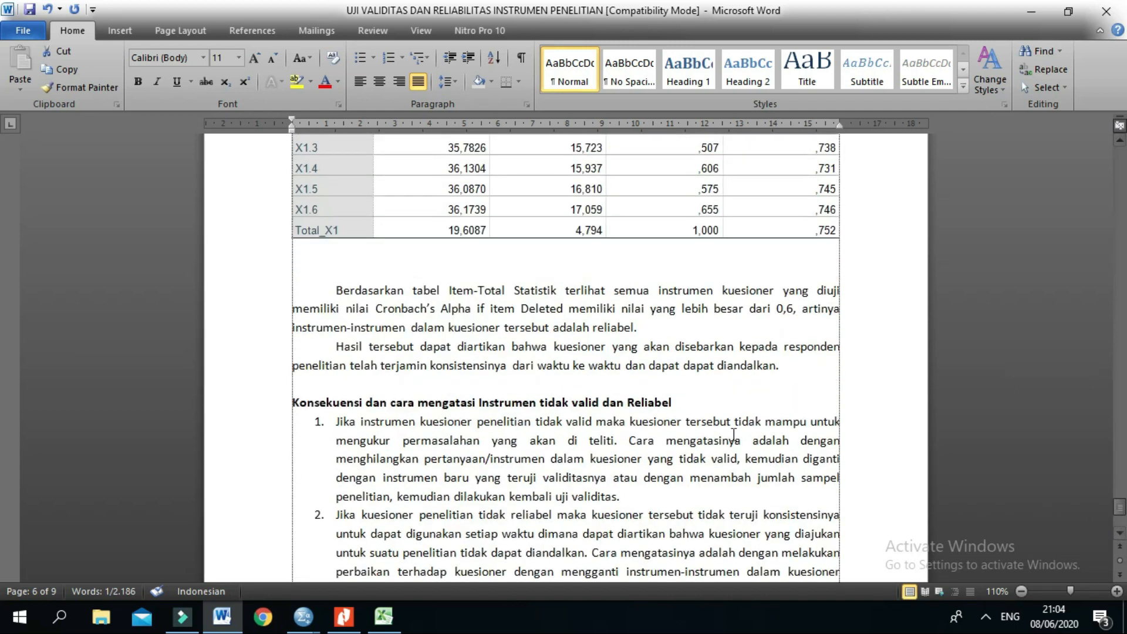
scroll(684, 449, "down", 3)
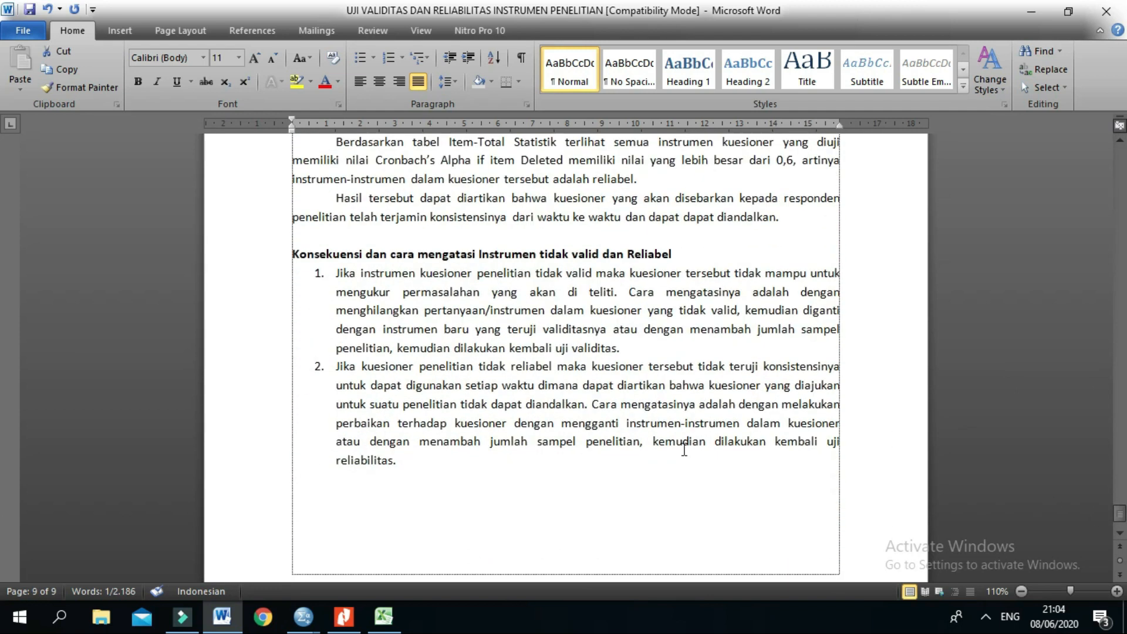
scroll(684, 449, "down", 1)
scroll(684, 449, "down", 1)
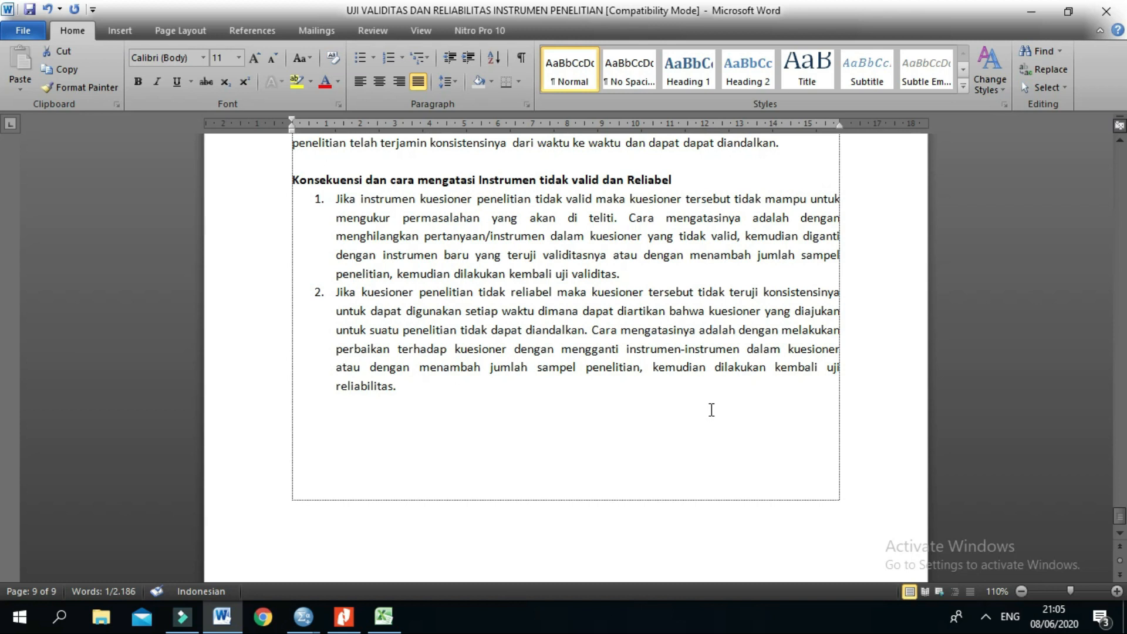
scroll(711, 410, "up", 1)
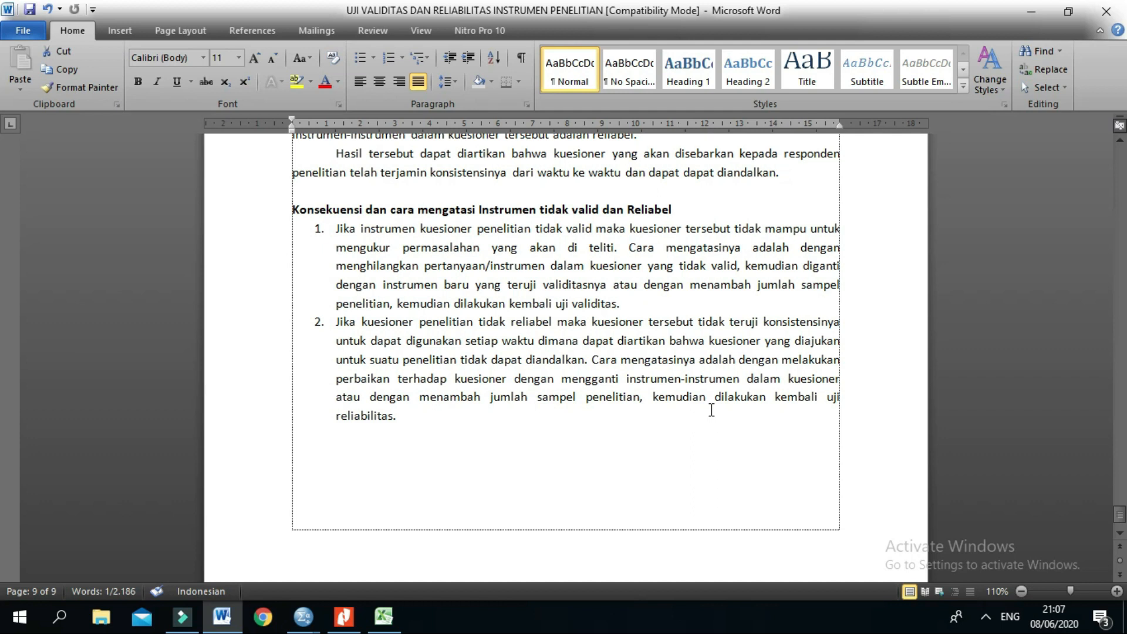
left_click_drag(1122, 512, 1072, 135)
scroll(425, 420, "down", 3)
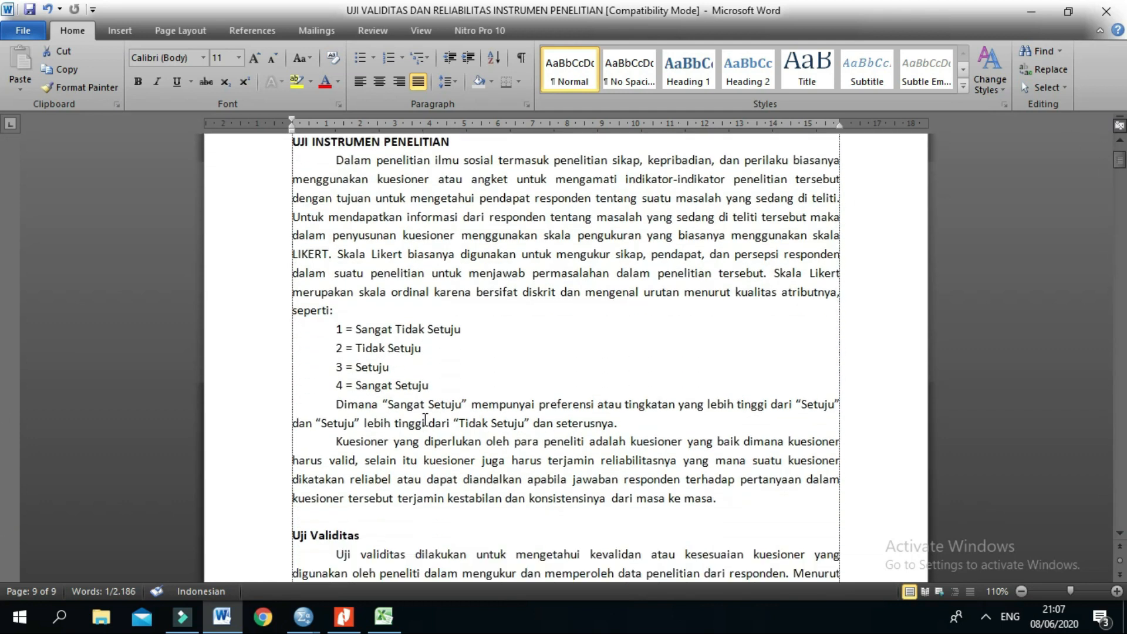
Step: Review the Likert scale explanation in the opening section, marking the ordinal scale statement and the four answer options from Sangat Tidak Setuju to Sangat Setuju
scroll(425, 421, "down", 1)
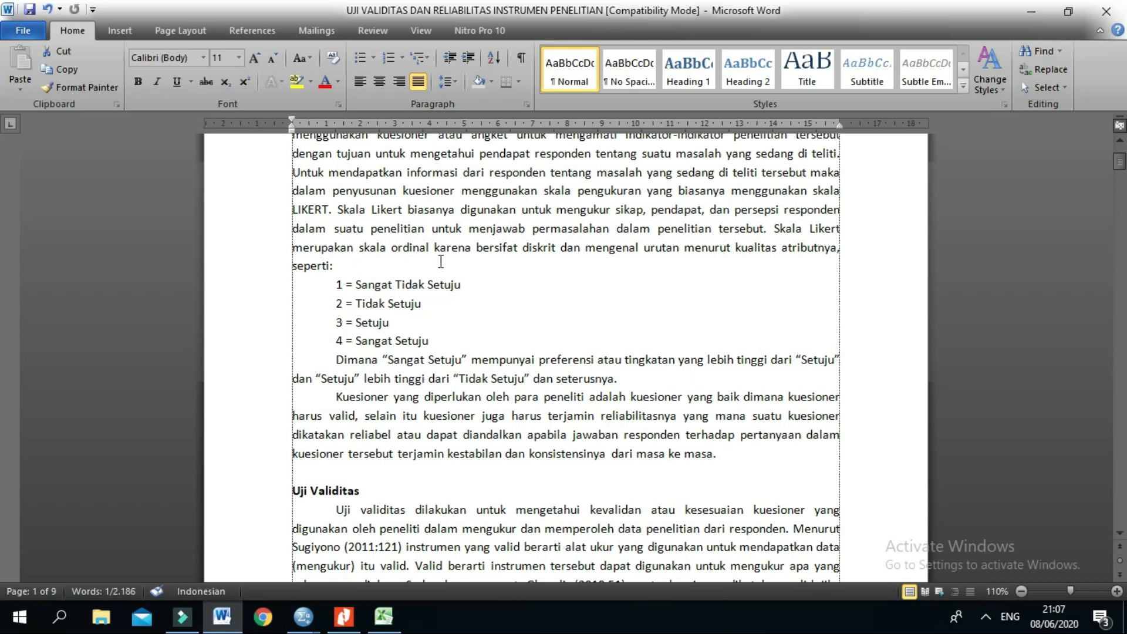
left_click_drag(784, 228, 842, 227)
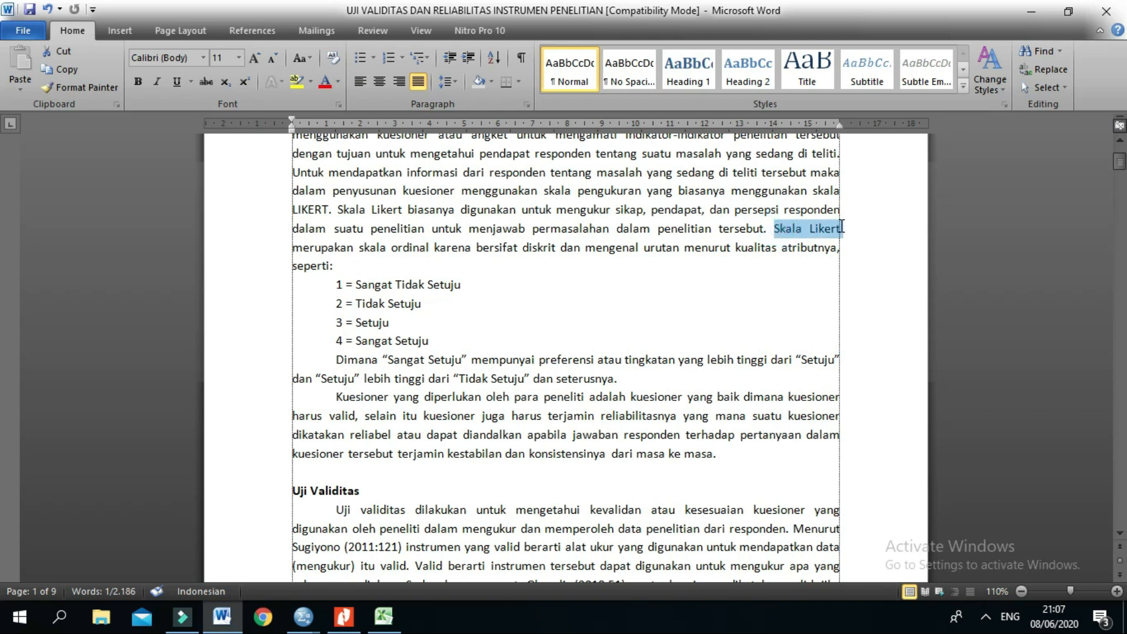
left_click(804, 283)
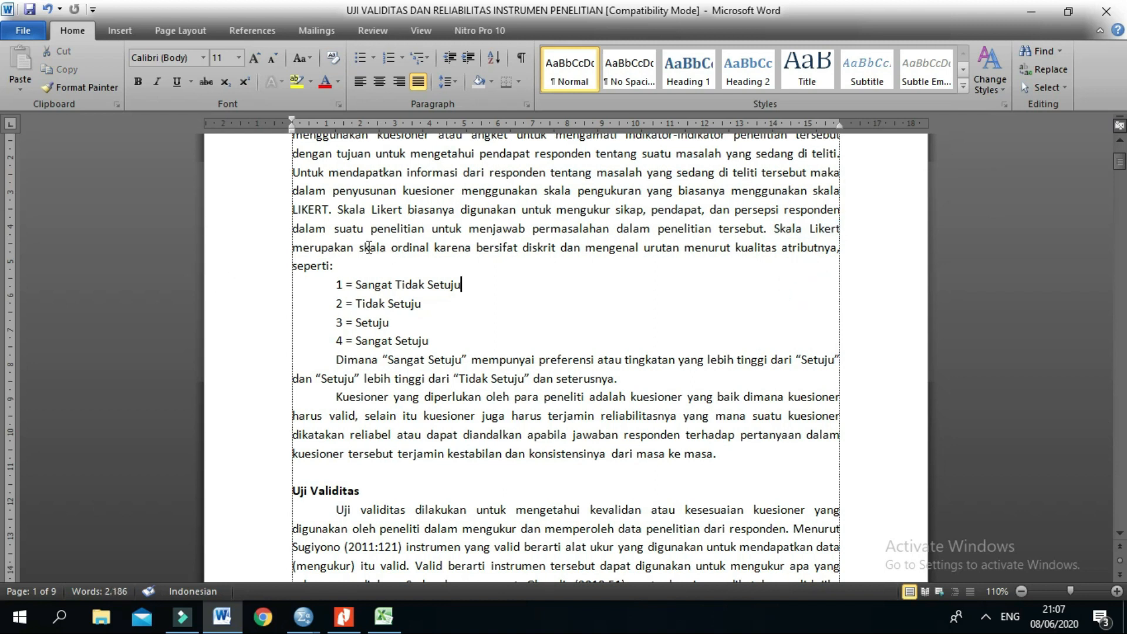
left_click_drag(361, 247, 808, 254)
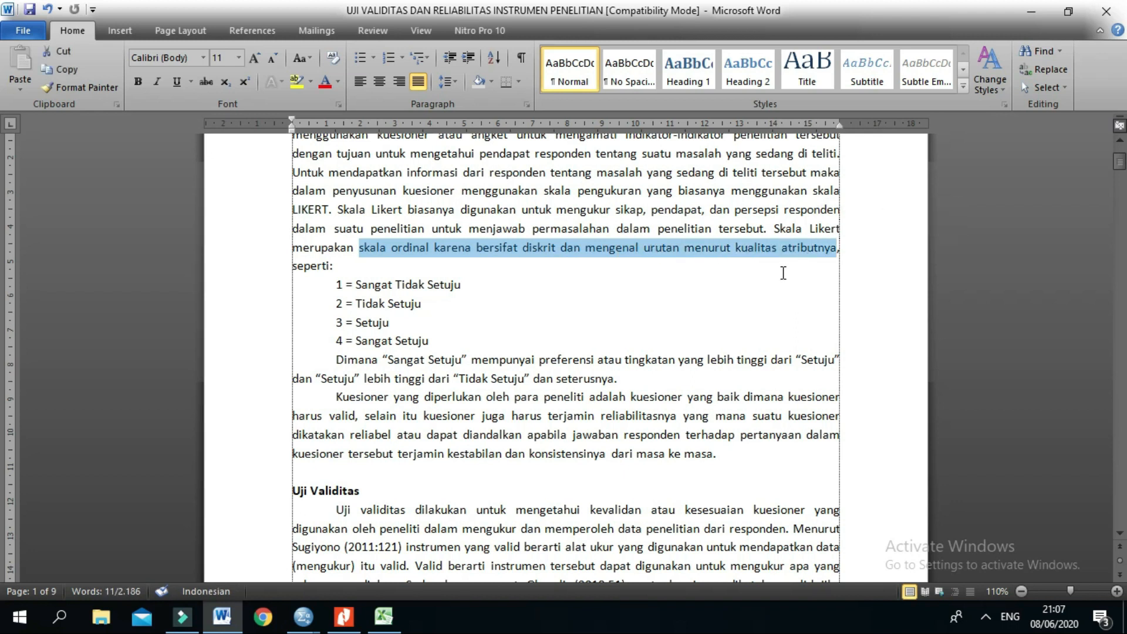
left_click(782, 269)
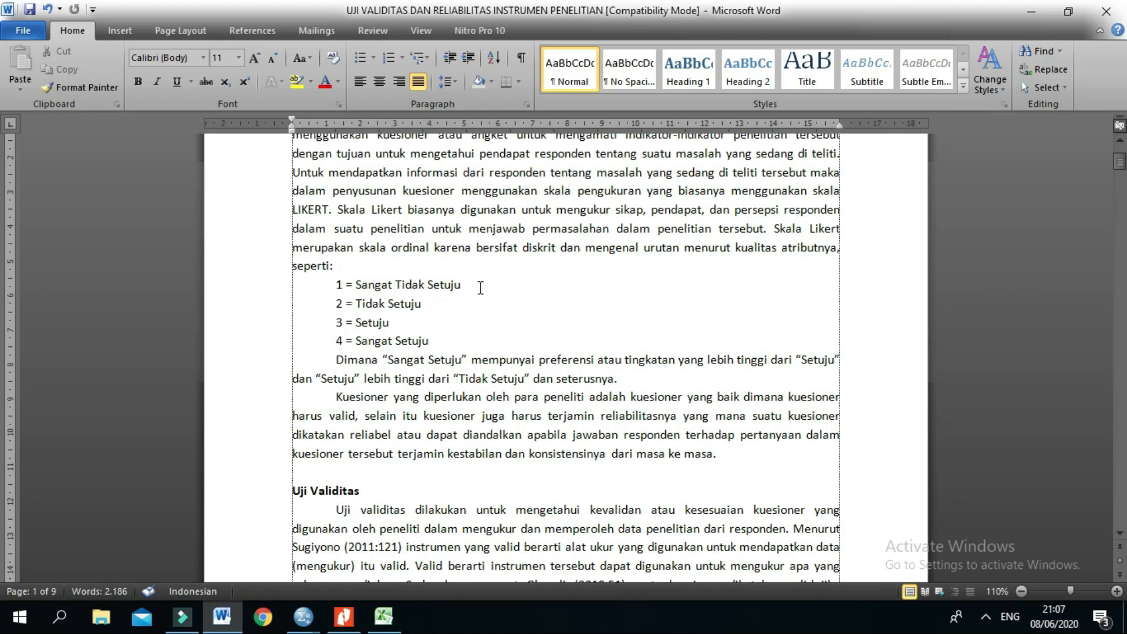
left_click_drag(433, 247, 360, 247)
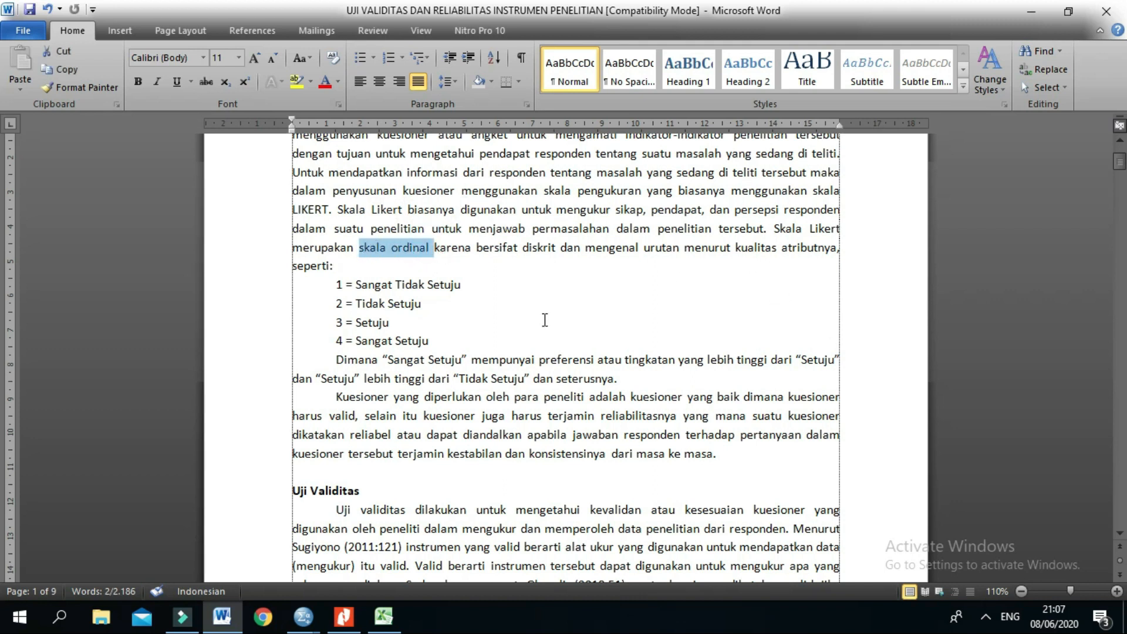
left_click_drag(446, 338, 335, 285)
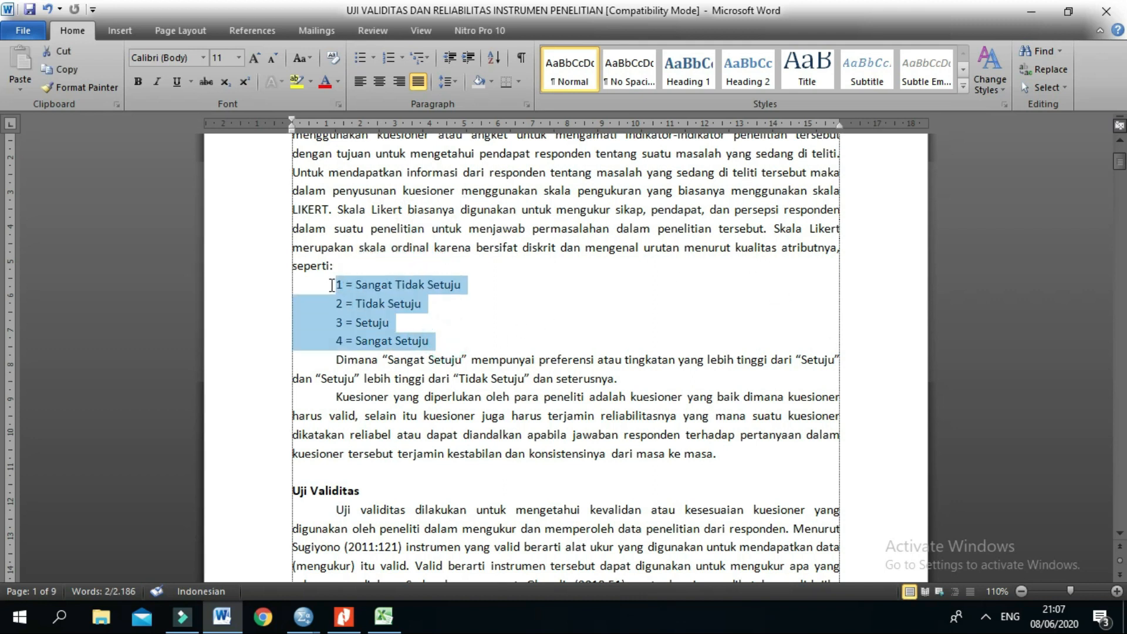
left_click(470, 322)
left_click_drag(434, 340, 327, 287)
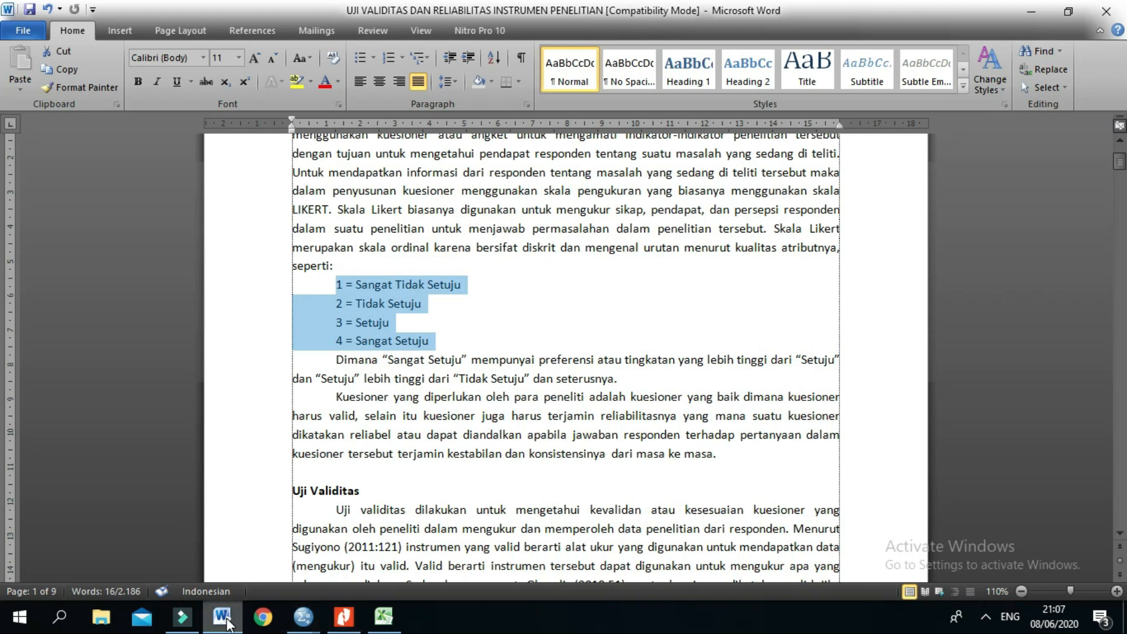
Step: Switch to the uji validitas workbook in Excel and examine the respondents' scores for X1.1 to X1.10 in B3:K24
left_click(383, 617)
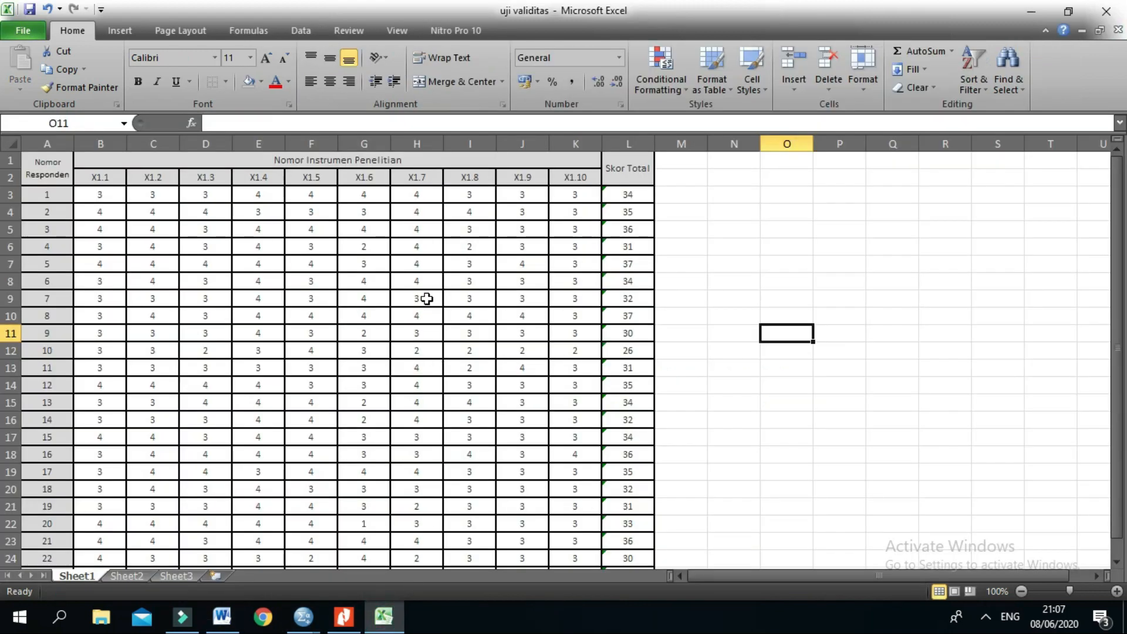
left_click(104, 200)
left_click(107, 200)
mouse_move(106, 200)
left_mouse_down()
mouse_move(417, 211)
mouse_move(97, 176)
mouse_move(101, 212)
mouse_move(120, 200)
left_mouse_up()
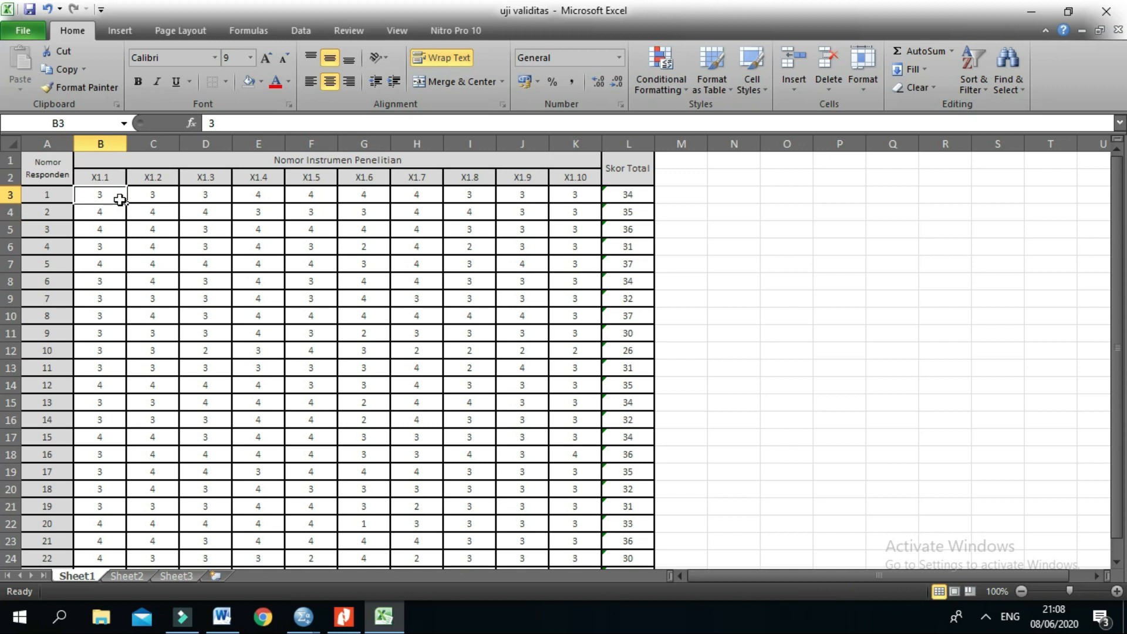
left_click(157, 198)
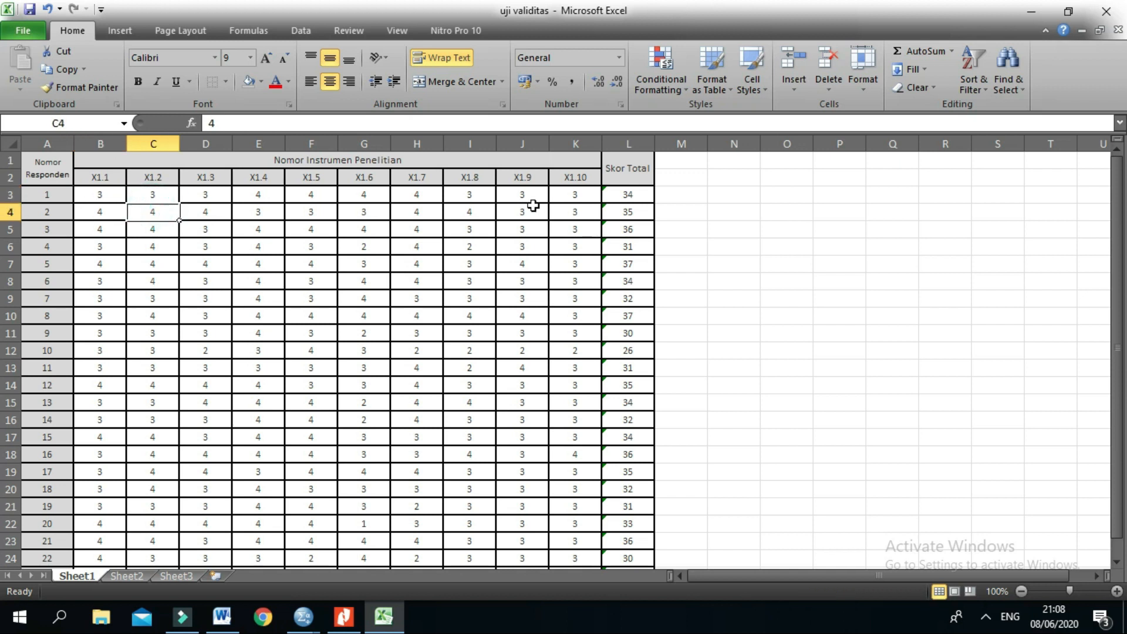
left_click_drag(95, 193, 574, 556)
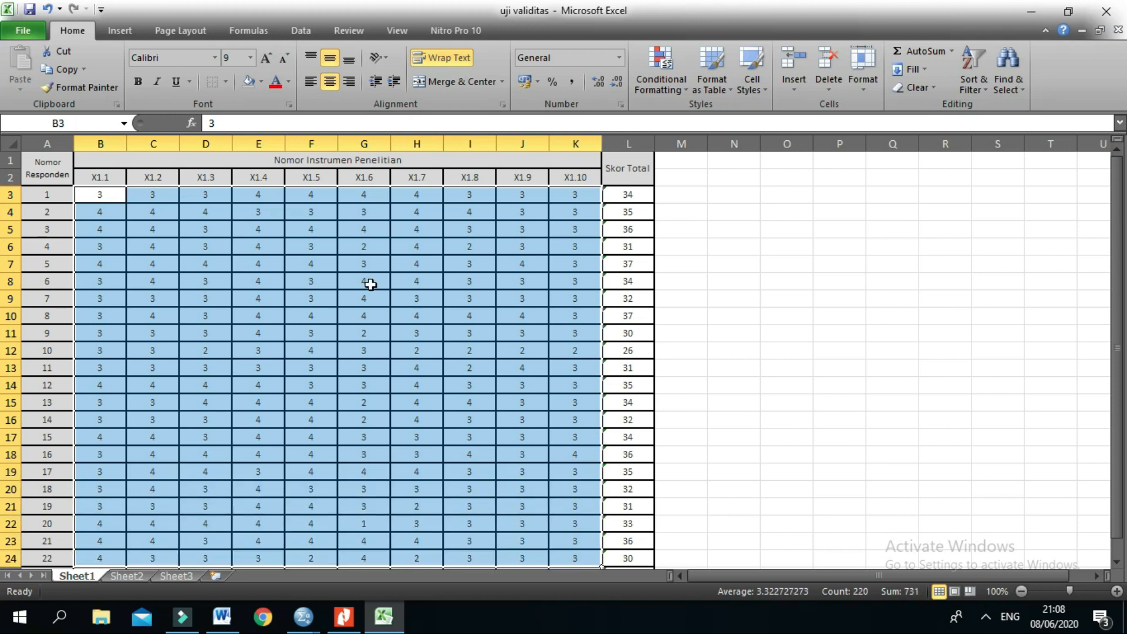
left_click(98, 195)
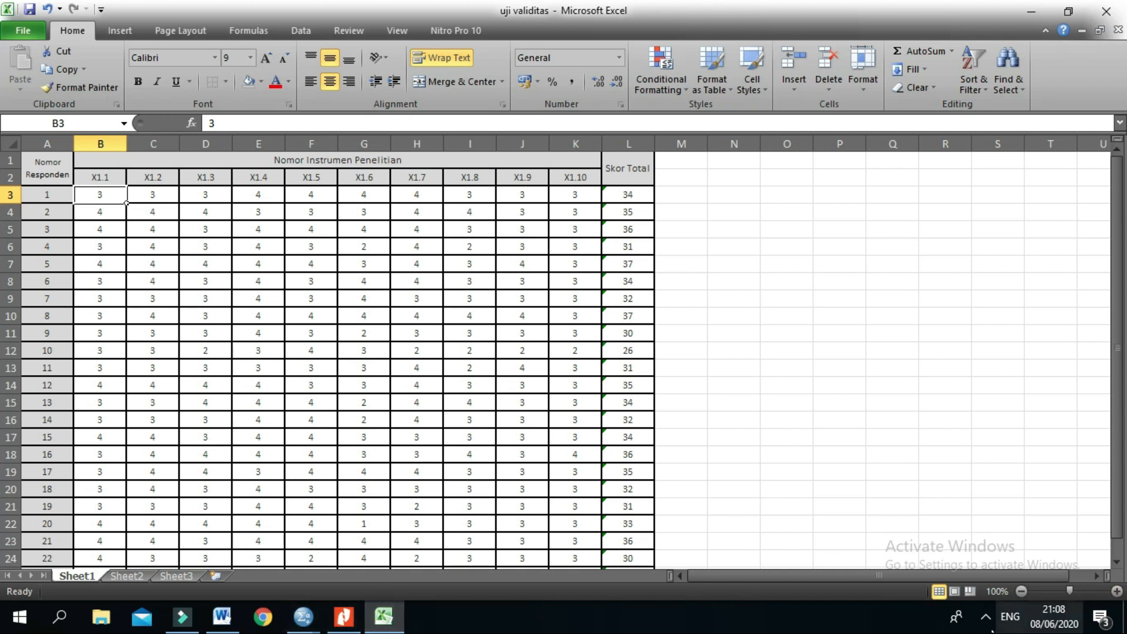
key("alt+Tab")
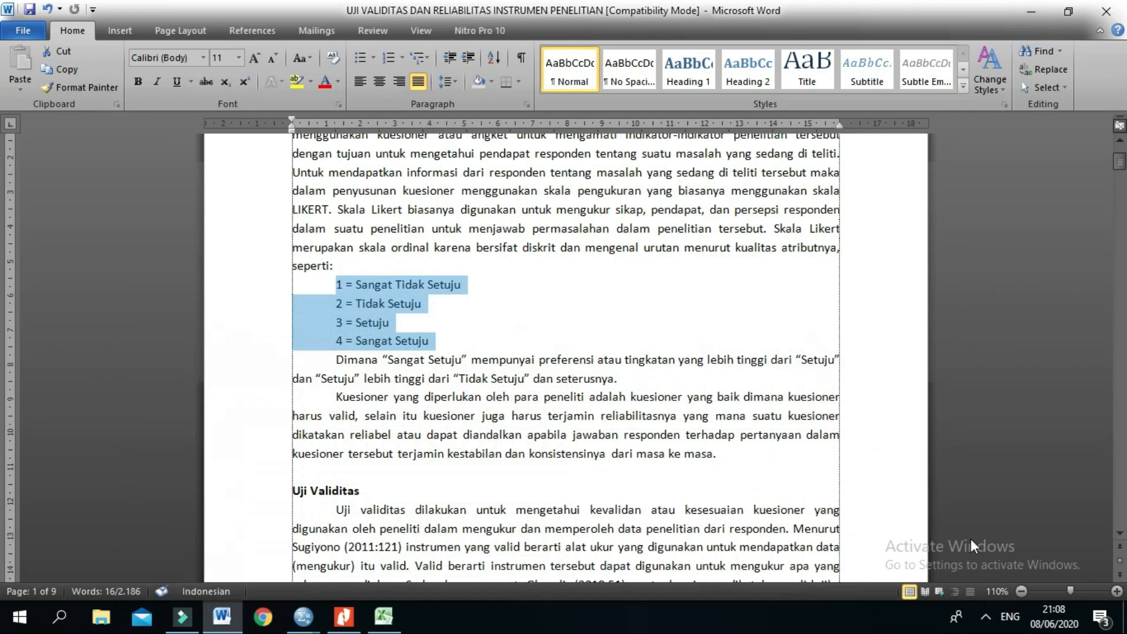
left_click(986, 616)
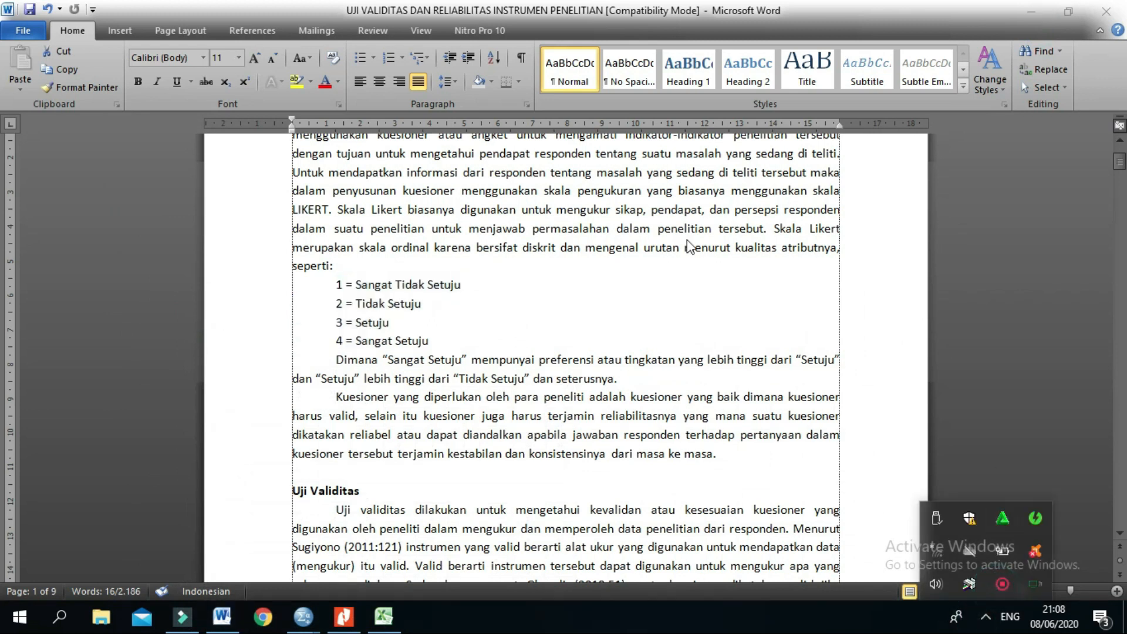
left_click(984, 576)
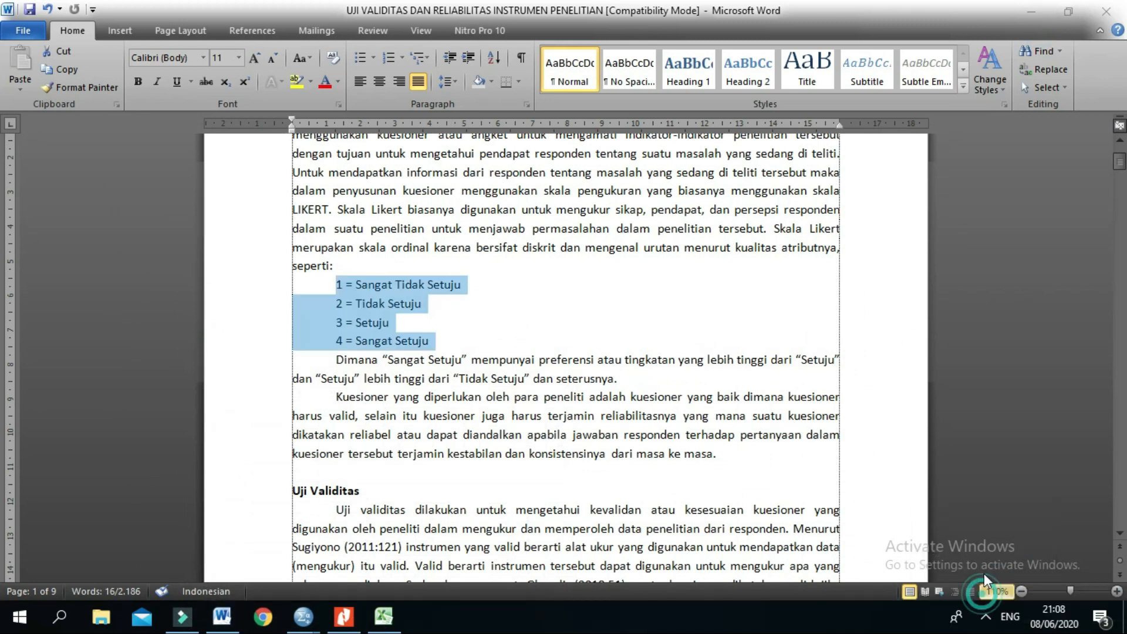